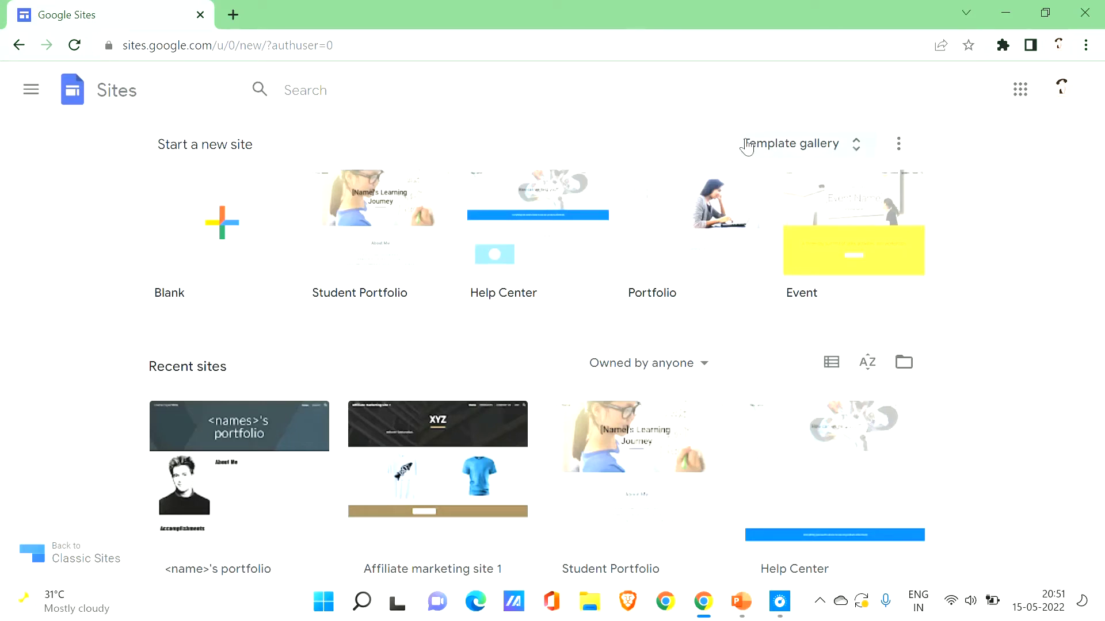
# Browse the template gallery through to the Education templates and create a new site from the Blank template.
pyautogui.click(783, 153)
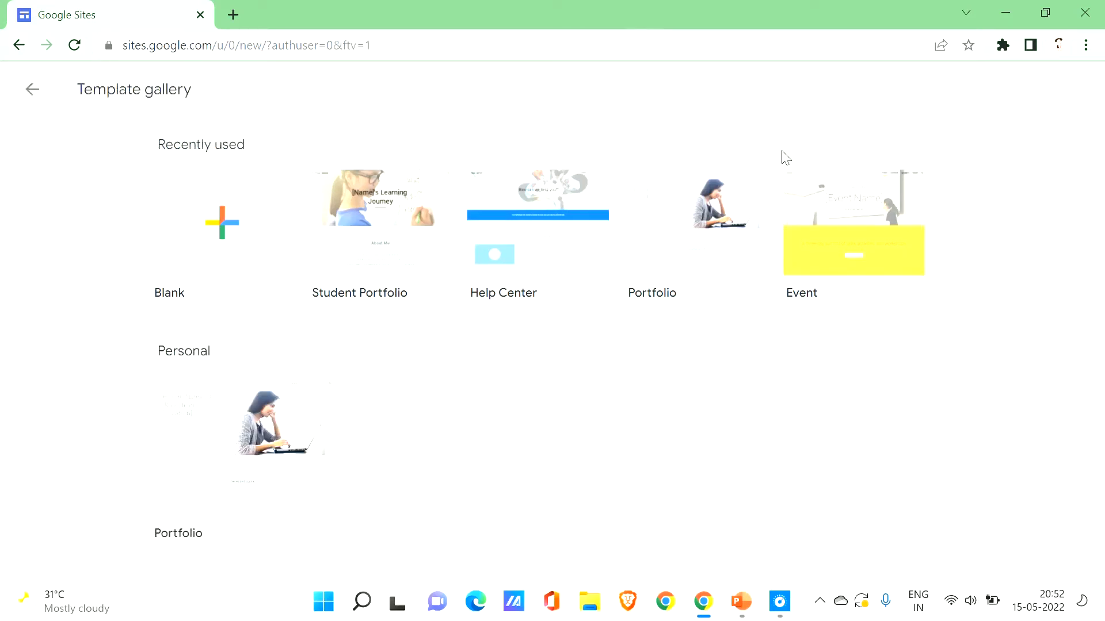
pyautogui.moveTo(1087, 210); pyautogui.dragTo(1047, 375)
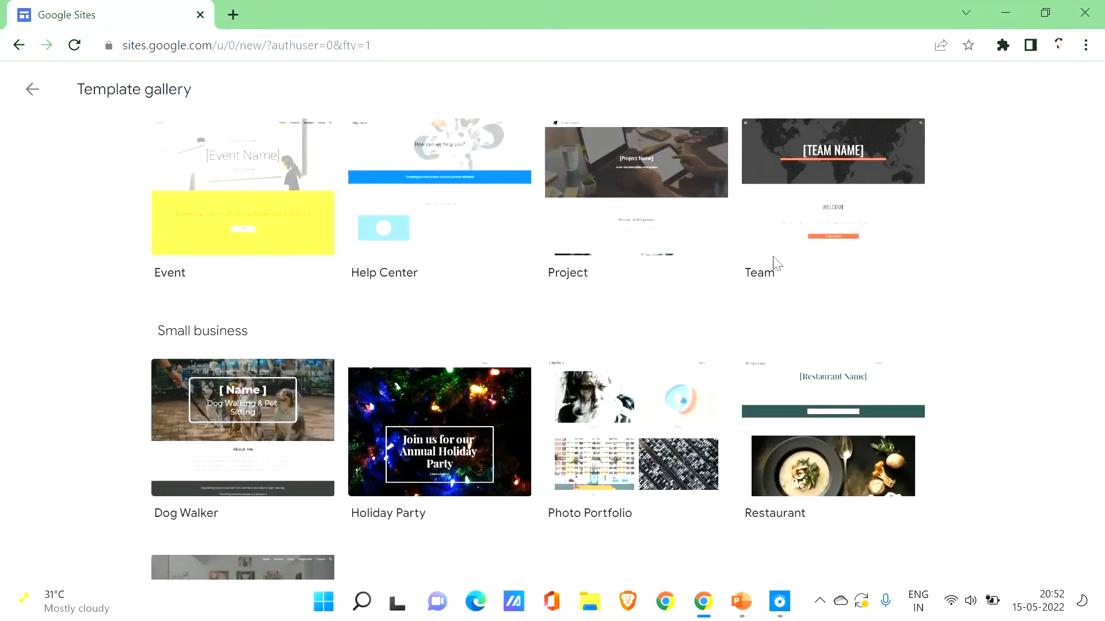
pyautogui.moveTo(1092, 380); pyautogui.dragTo(1086, 607)
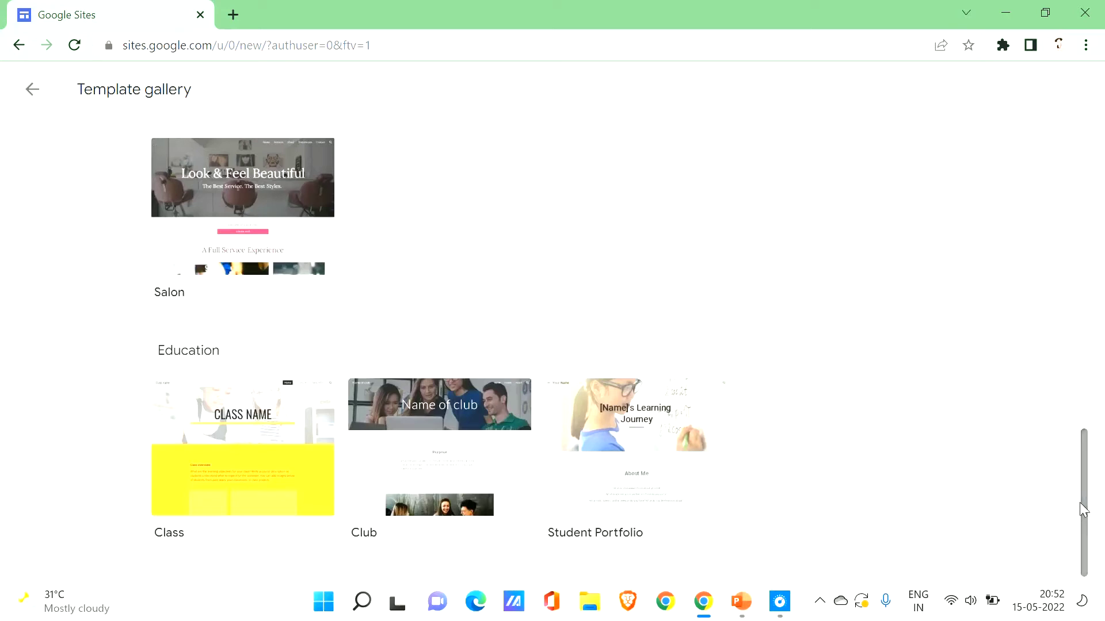
pyautogui.moveTo(1084, 510); pyautogui.dragTo(1088, 168)
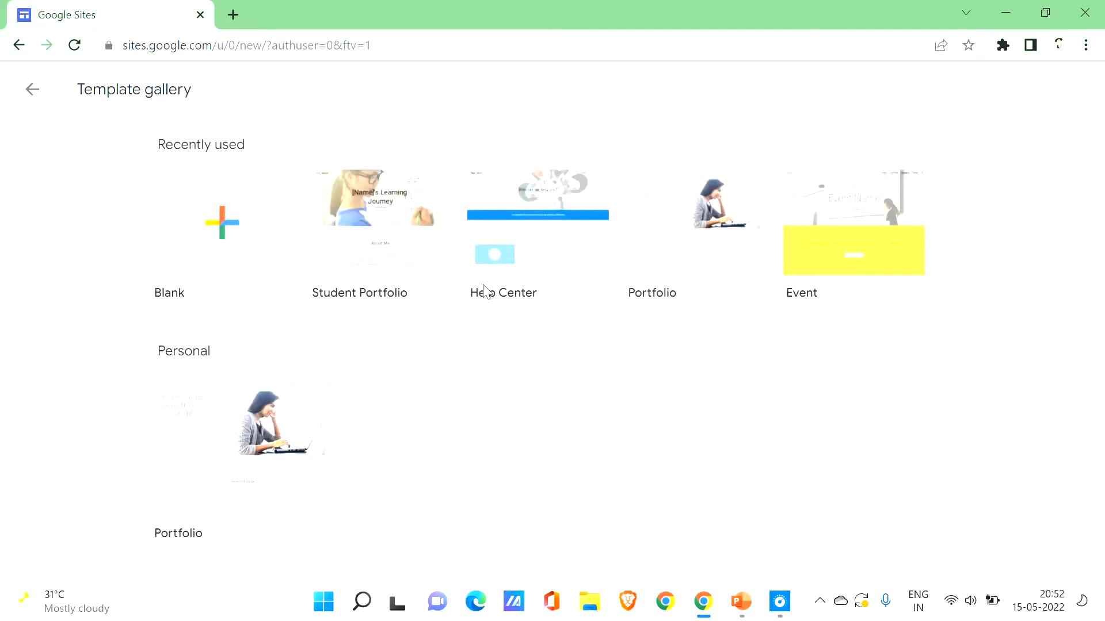
pyautogui.click(177, 225)
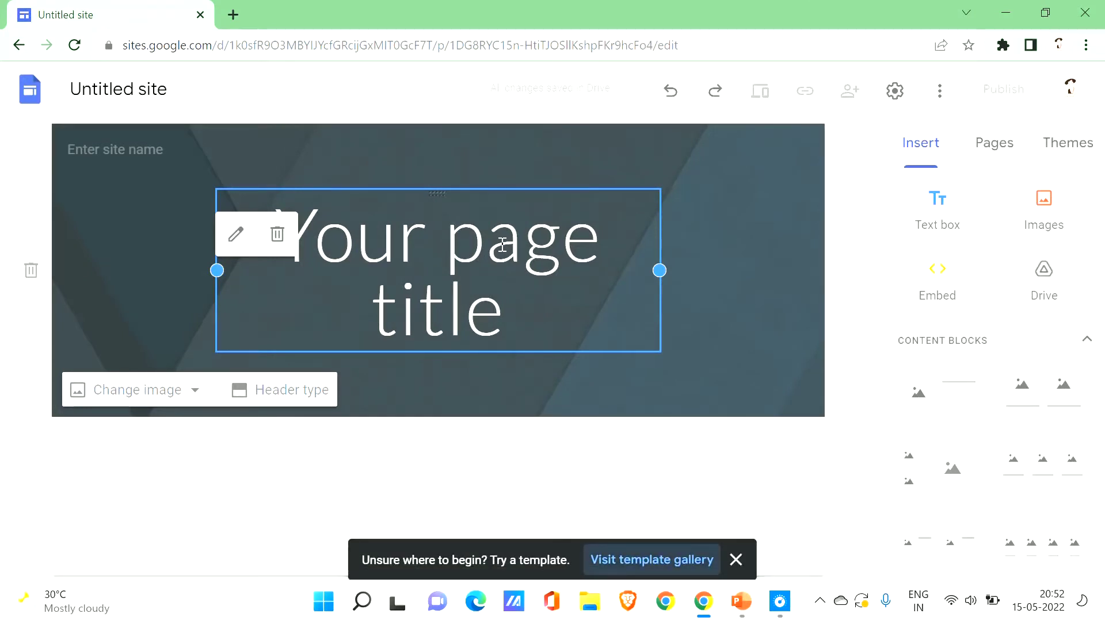
# Name the untitled site document "VS store".
pyautogui.click(166, 90)
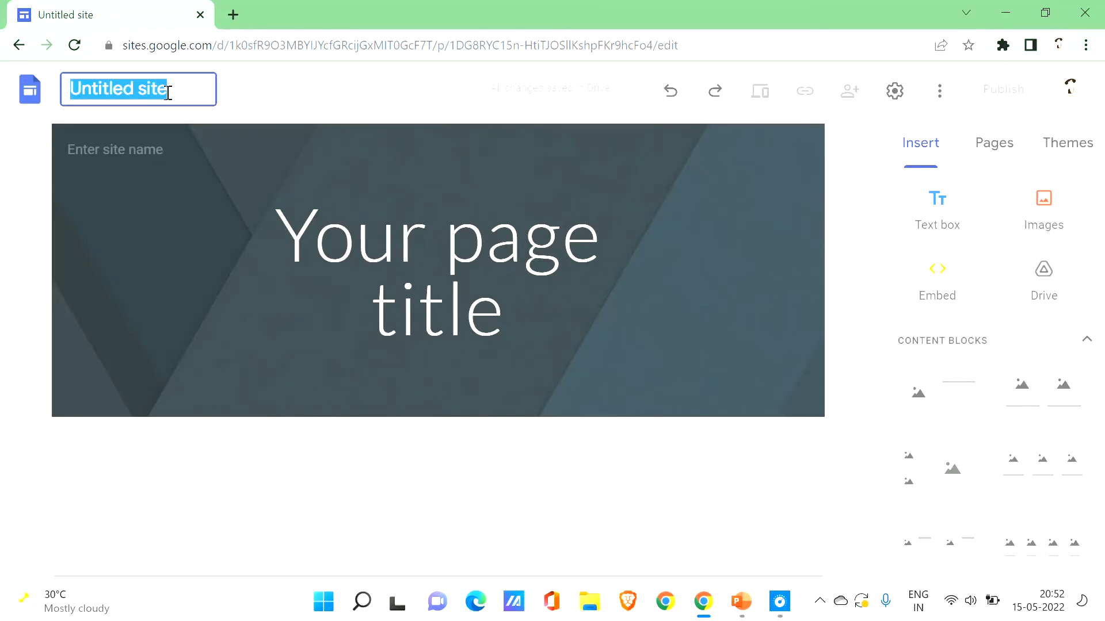
pyautogui.press('BackSpace')
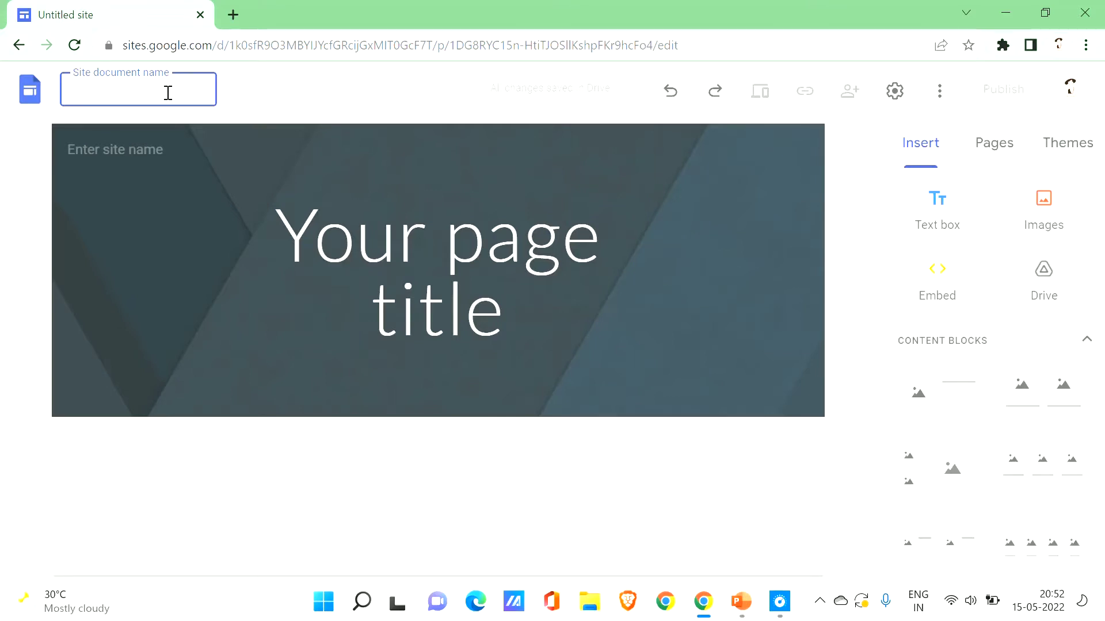
pyautogui.write('VS store')
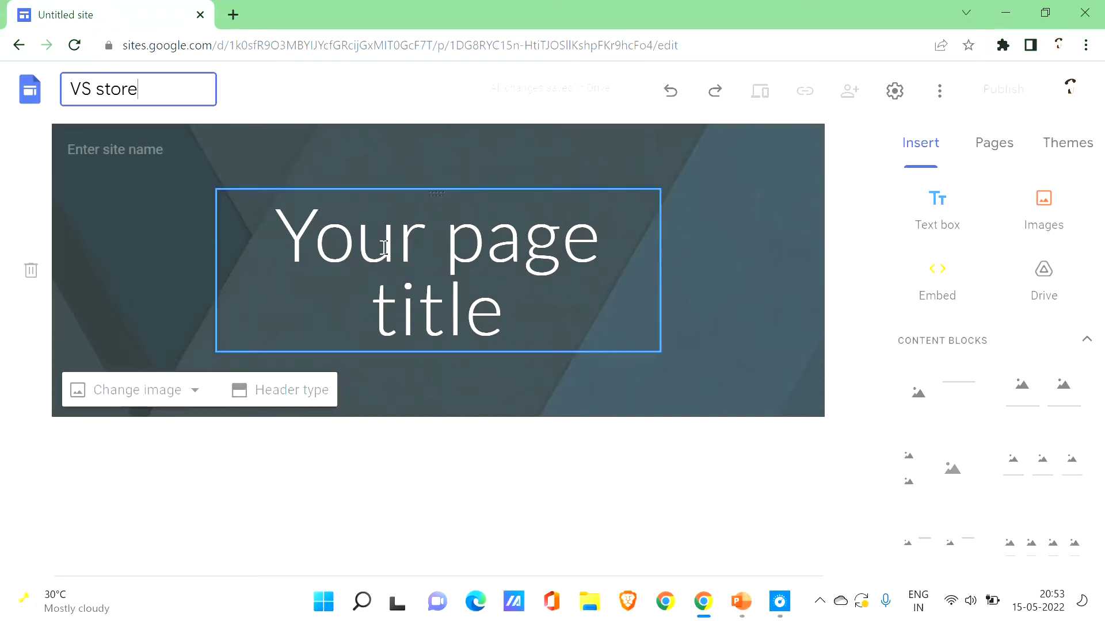
pyautogui.click(317, 276)
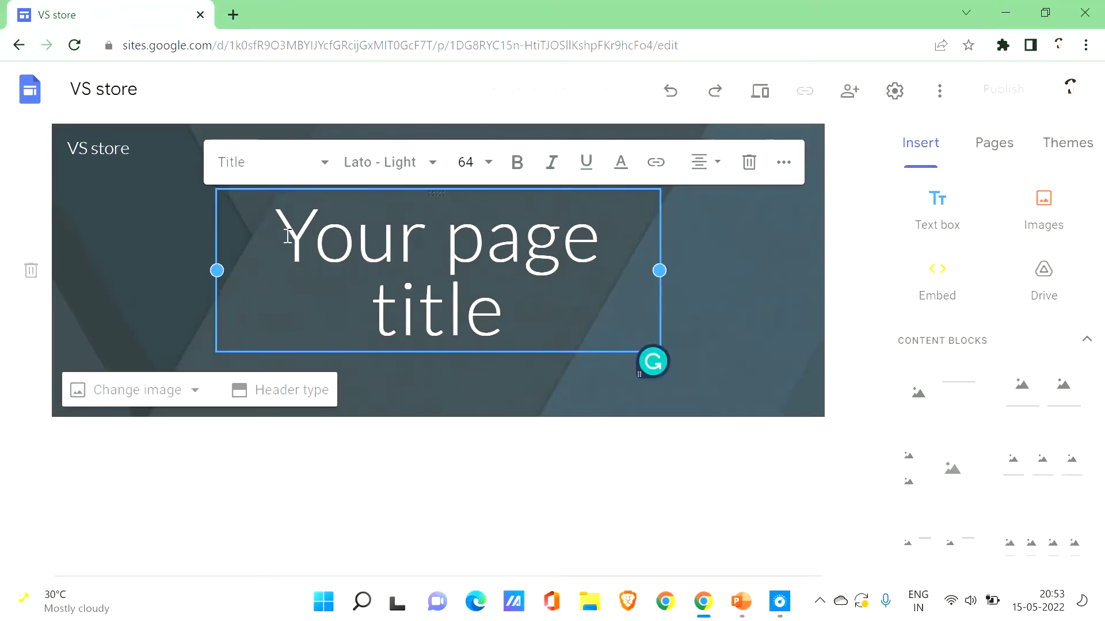
# Replace the placeholder page title in the header with "Welcome to VS store".
pyautogui.doubleClick(308, 268)
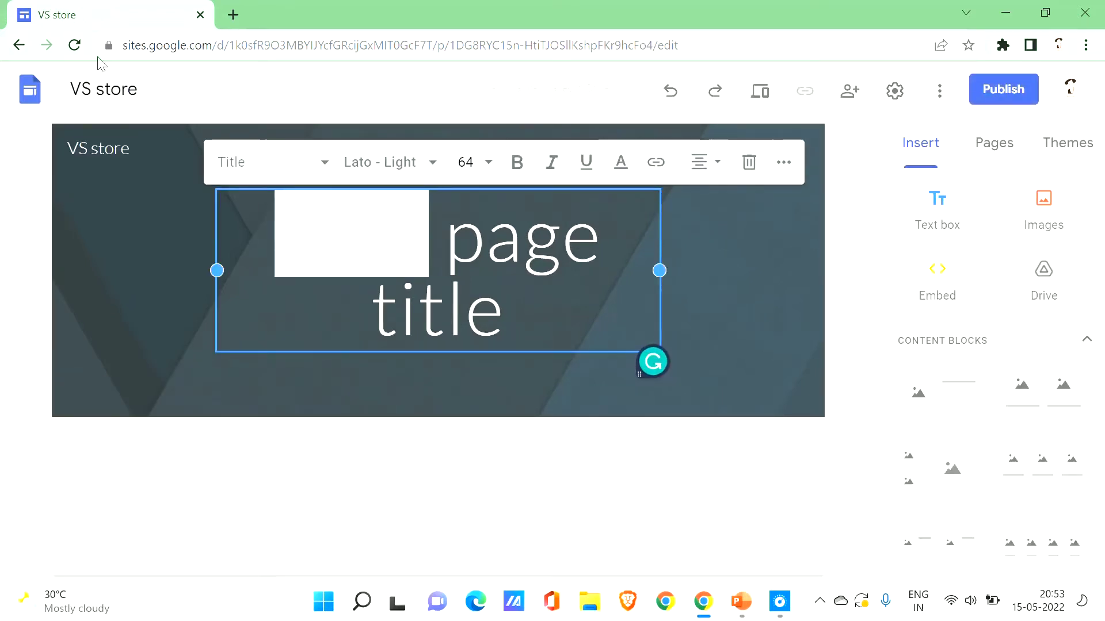
pyautogui.click(121, 145)
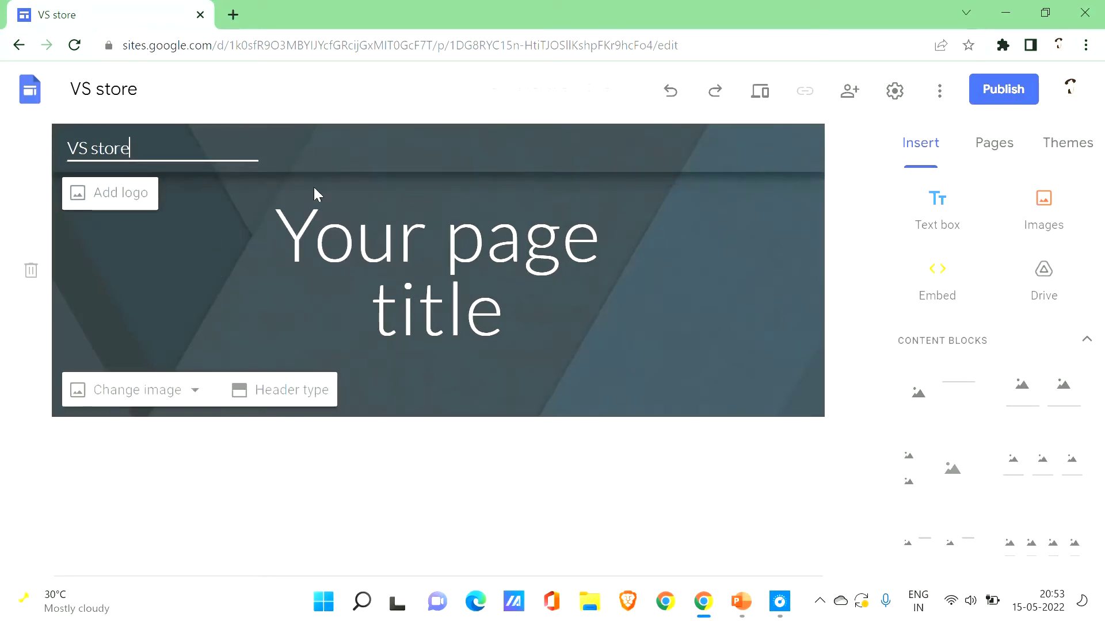
pyautogui.moveTo(280, 239); pyautogui.dragTo(534, 335)
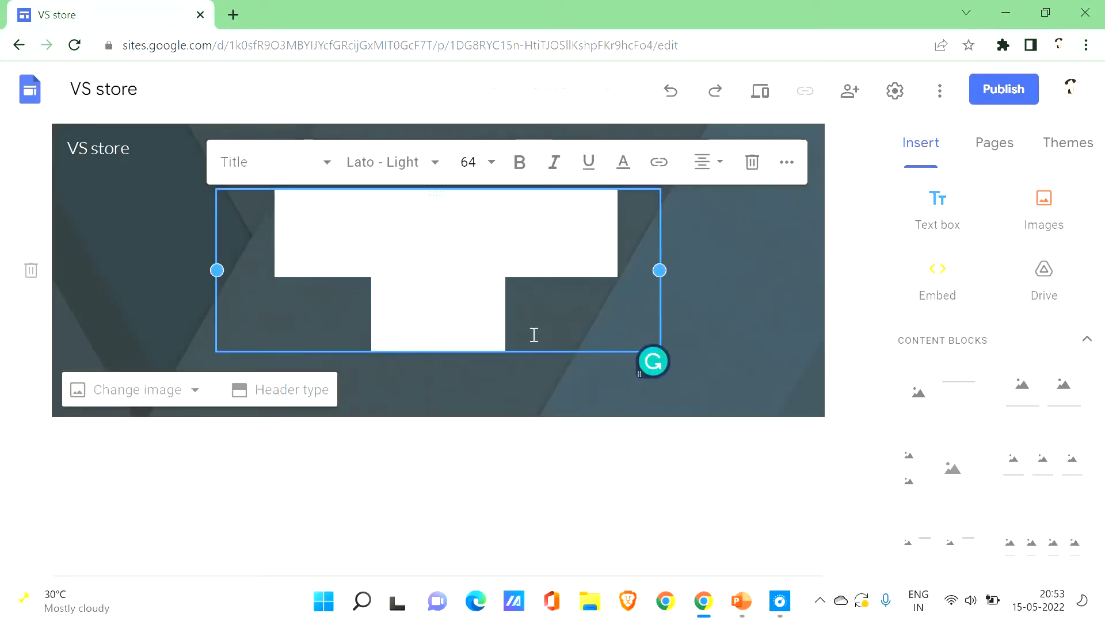
pyautogui.press('BackSpace')
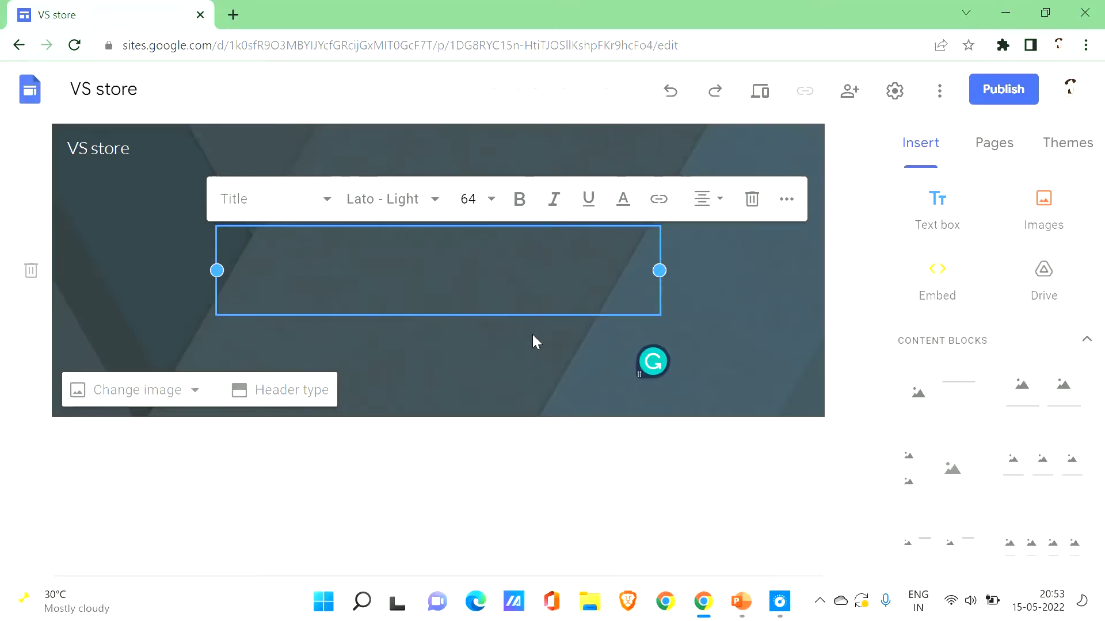
pyautogui.write('Wr')
pyautogui.press('BackSpace')
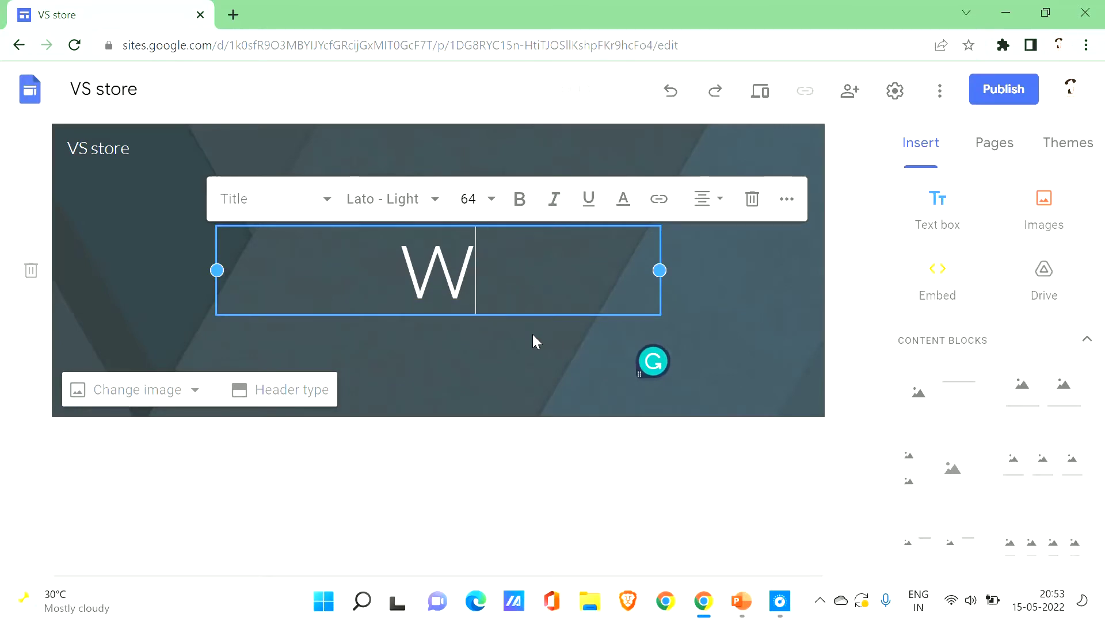
pyautogui.write('elcome to ')
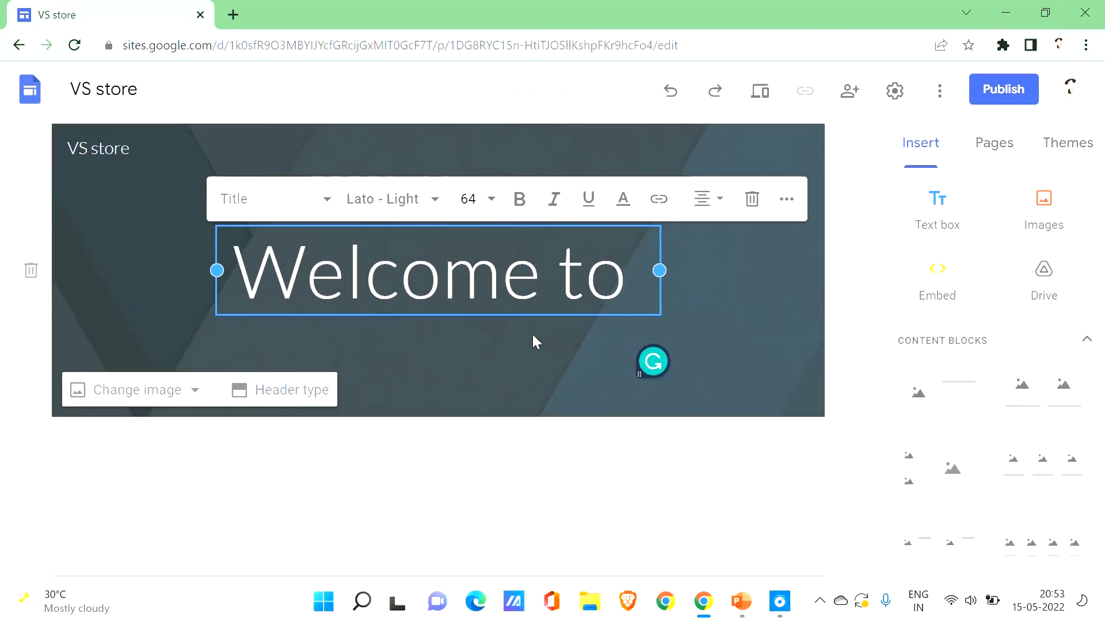
pyautogui.write('Vs')
pyautogui.press('BackSpace')
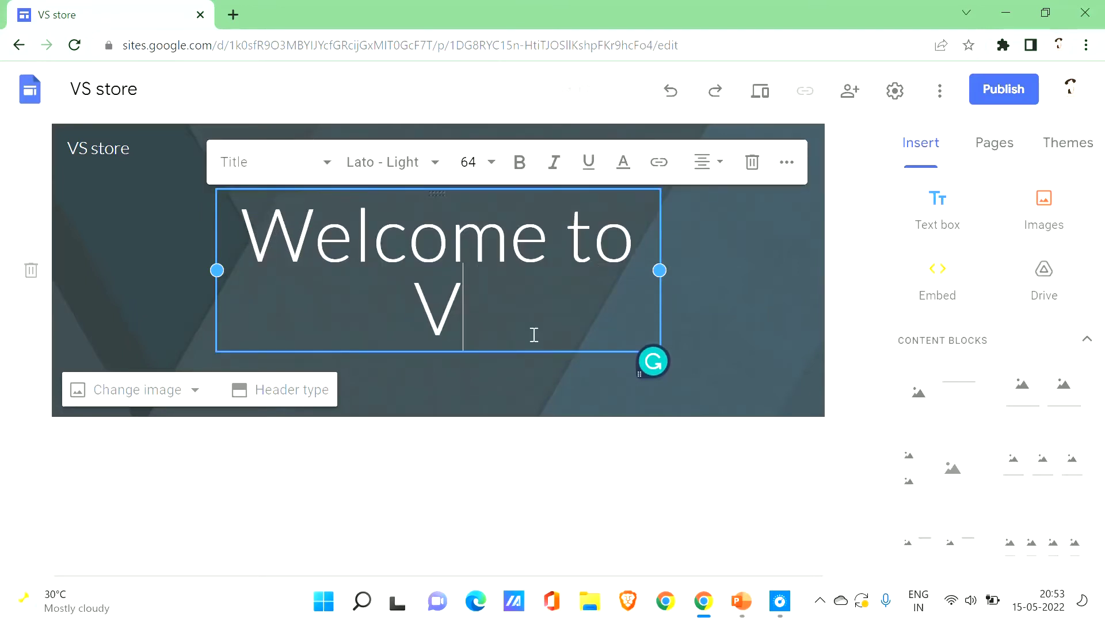
pyautogui.write('S stop')
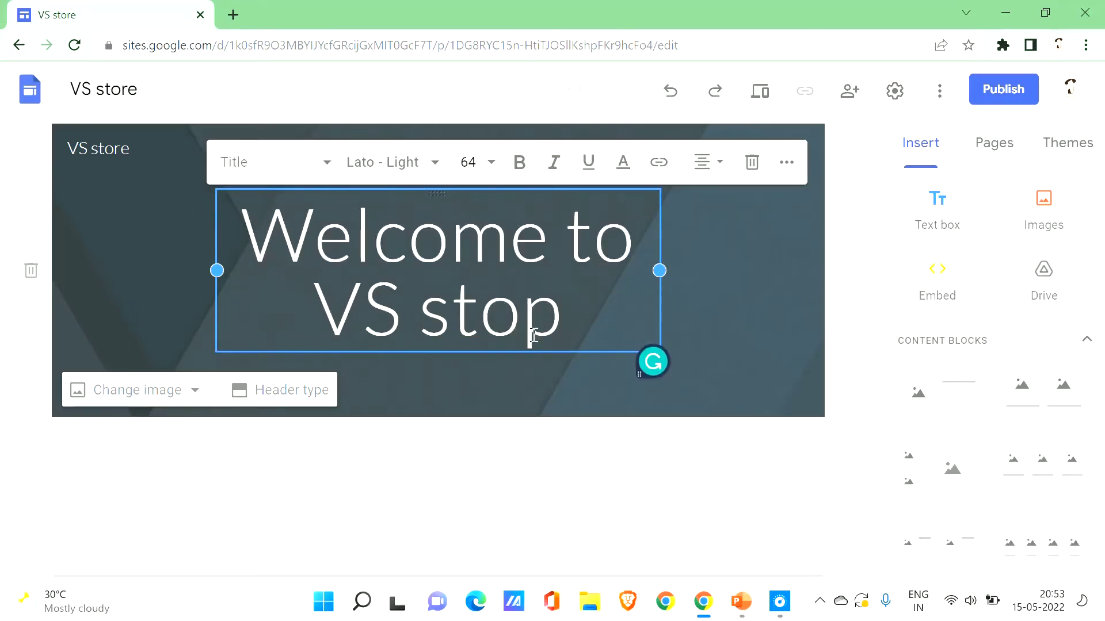
pyautogui.press('BackSpace')
pyautogui.write('re')
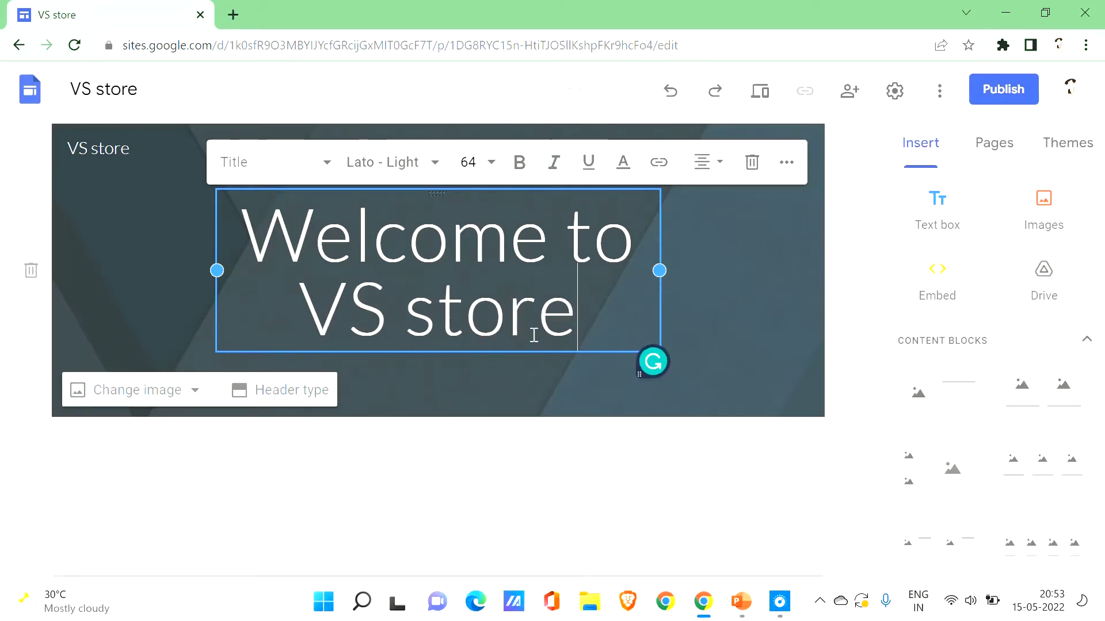
# Add the tagline "One stop destination for all your fashion goals" on a new line below the page title.
pyautogui.press('Return')
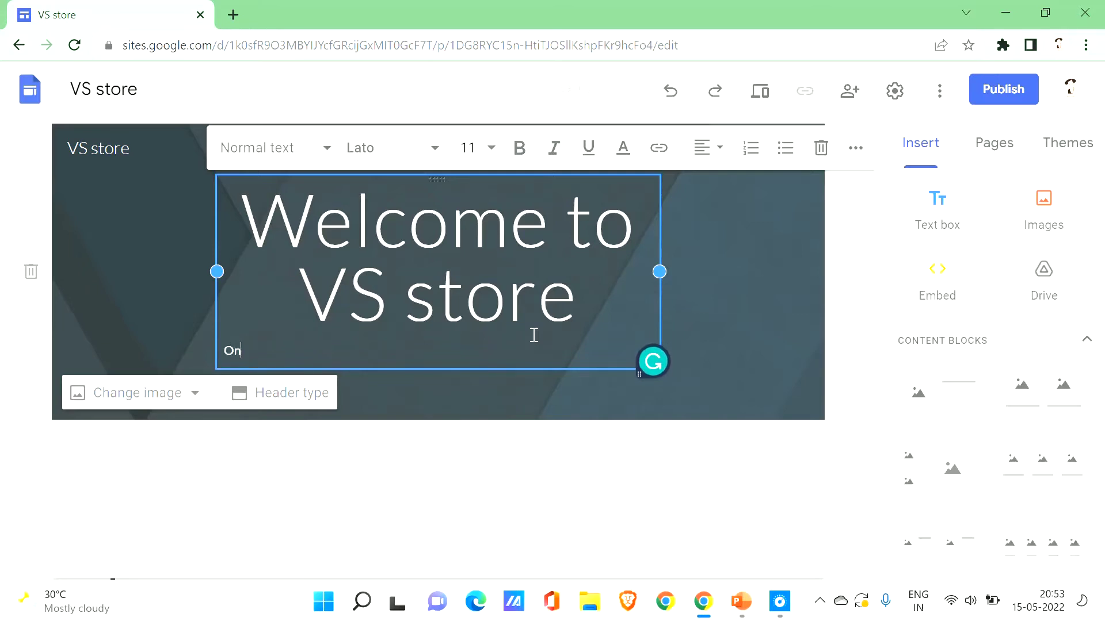
pyautogui.write('stop s')
pyautogui.press('BackSpace')
pyautogui.write('dest')
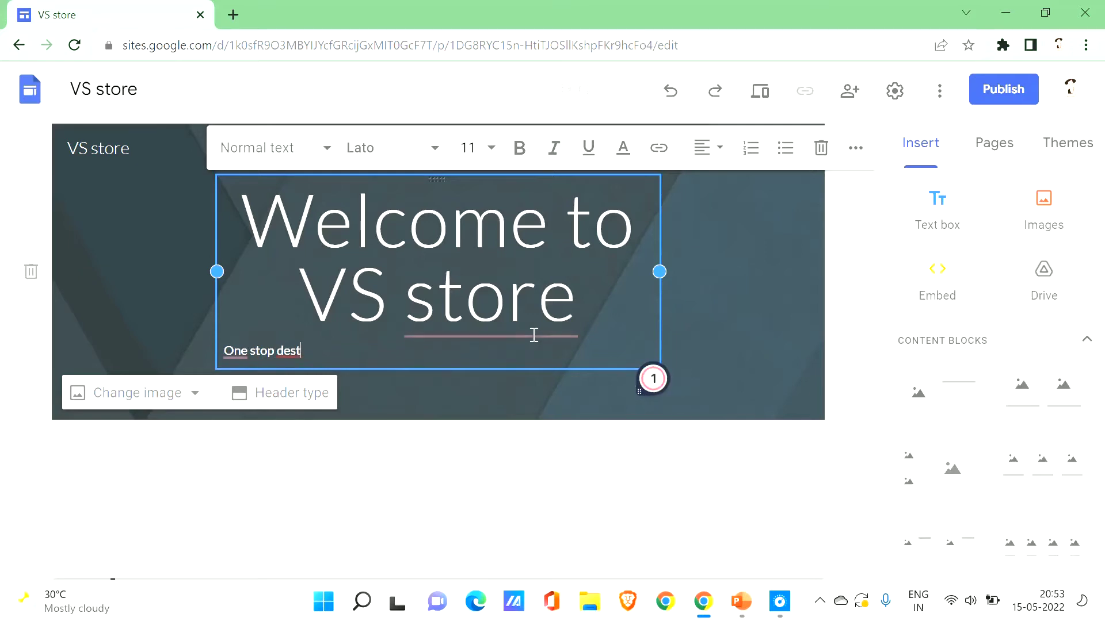
pyautogui.write('ination')
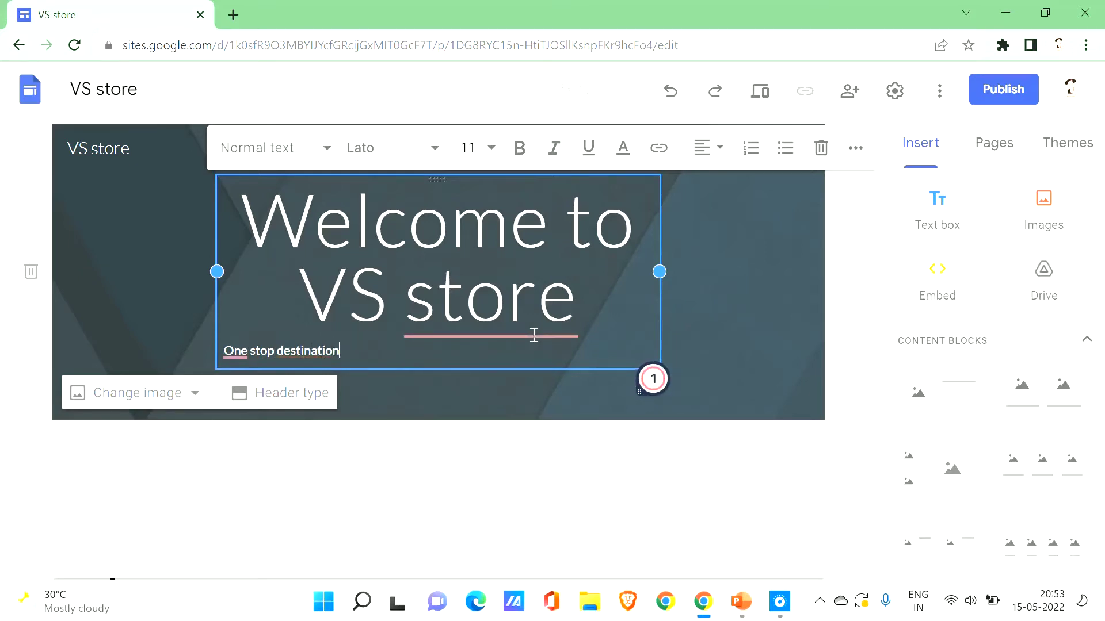
pyautogui.write(' for a')
pyautogui.write('ll your f')
pyautogui.write('as')
pyautogui.press('BackSpace')
pyautogui.write('hion')
pyautogui.press('BackSpace')
pyautogui.press('BackSpace')
pyautogui.press('BackSpace')
pyautogui.press('BackSpace')
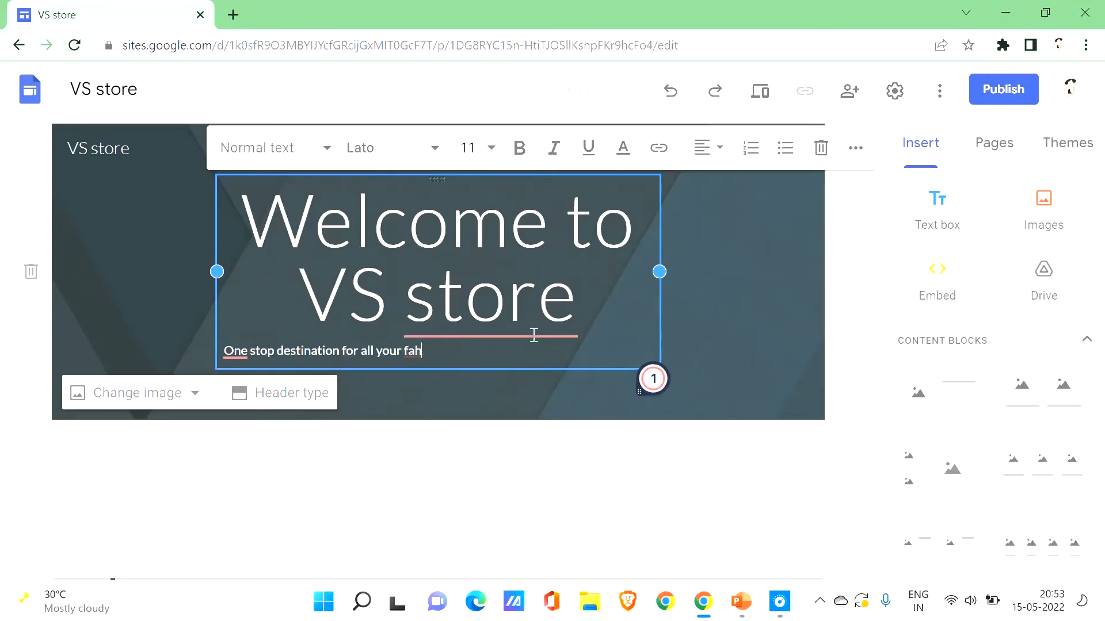
pyautogui.write('shion gol')
pyautogui.press('BackSpace')
pyautogui.write('als')
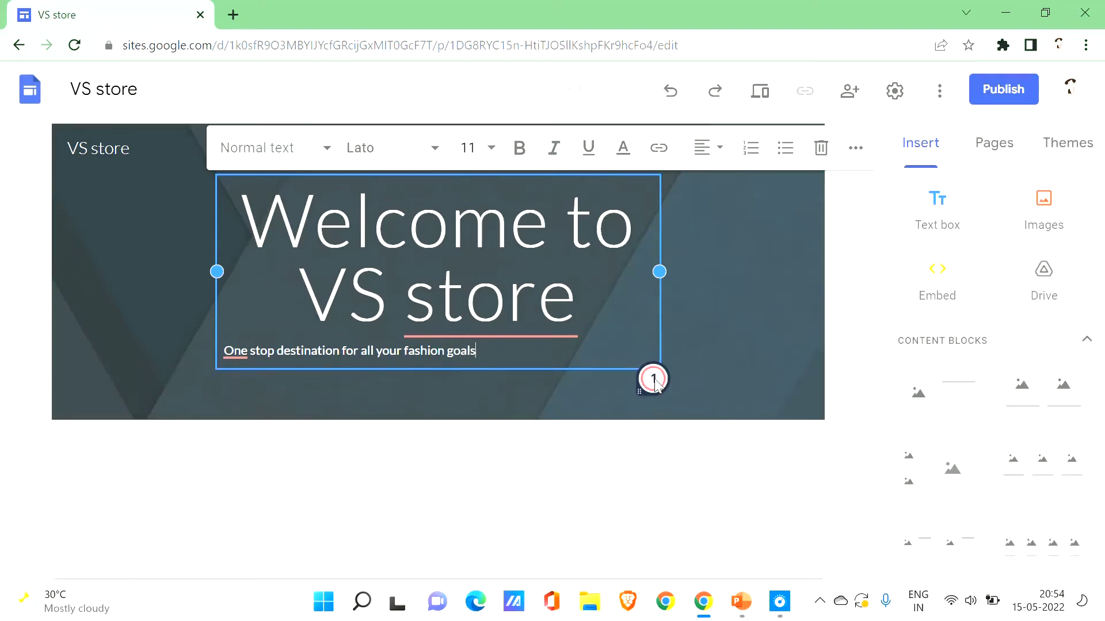
# Dismiss the spelling suggestion for the header text and move the Grammarly widget off the header, down to the taskbar.
pyautogui.click(653, 379)
pyautogui.click(731, 278)
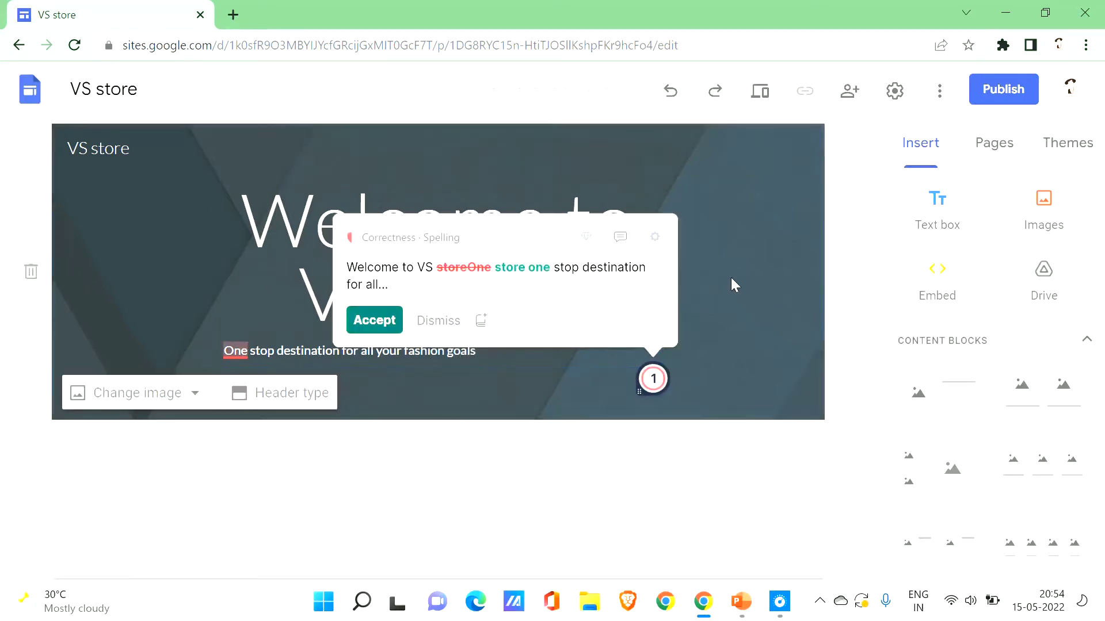
pyautogui.click(441, 326)
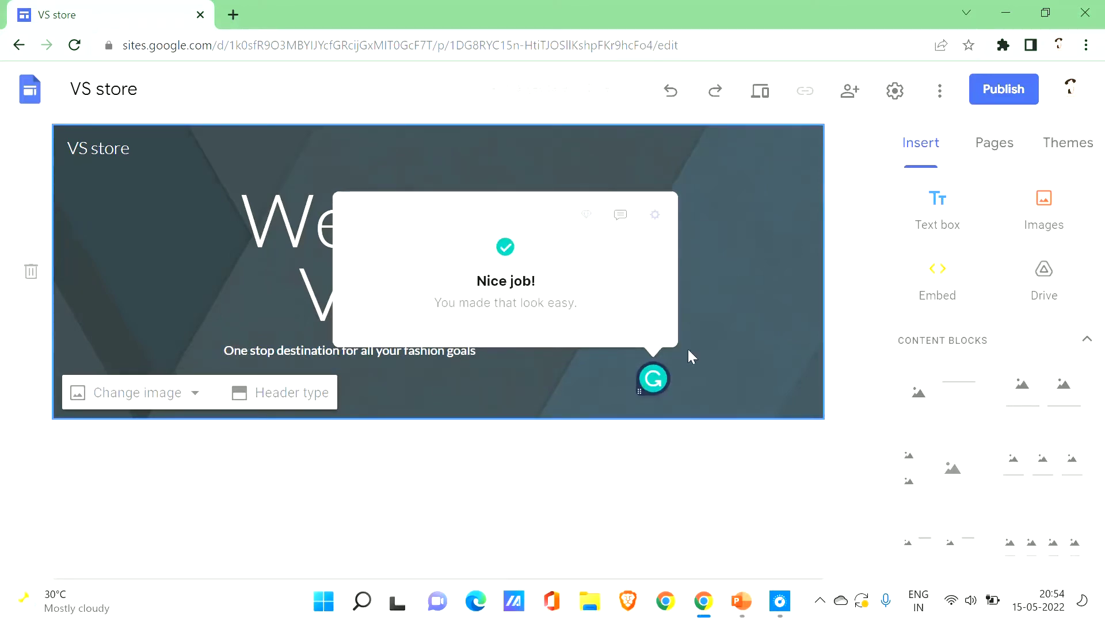
pyautogui.moveTo(653, 378); pyautogui.dragTo(862, 603)
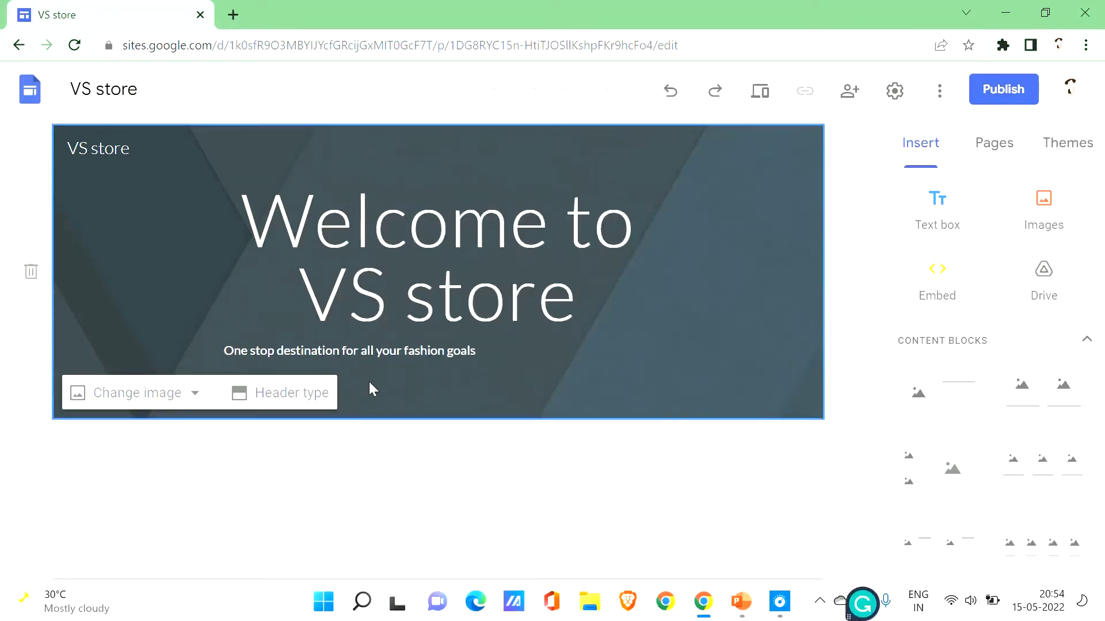
pyautogui.click(414, 320)
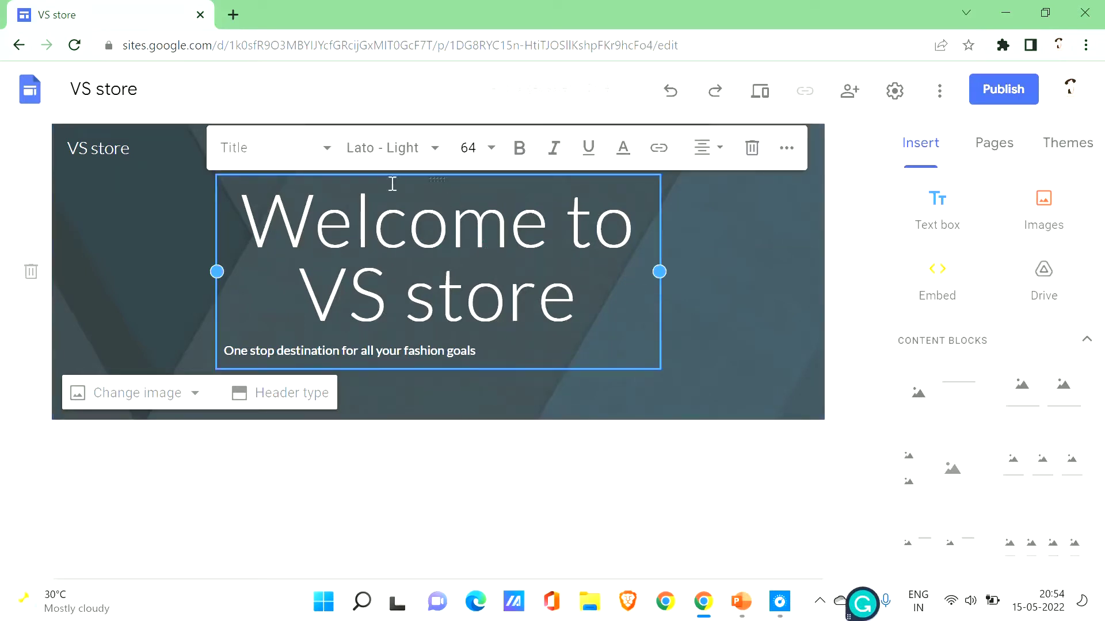
pyautogui.moveTo(238, 214); pyautogui.dragTo(598, 344)
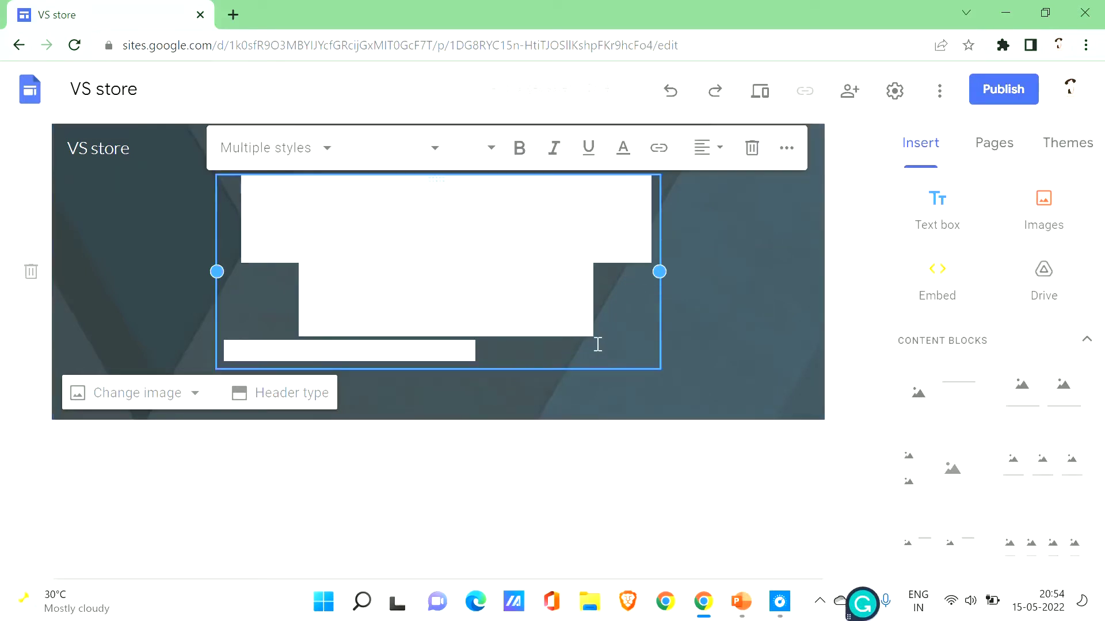
pyautogui.click(535, 353)
pyautogui.click(696, 441)
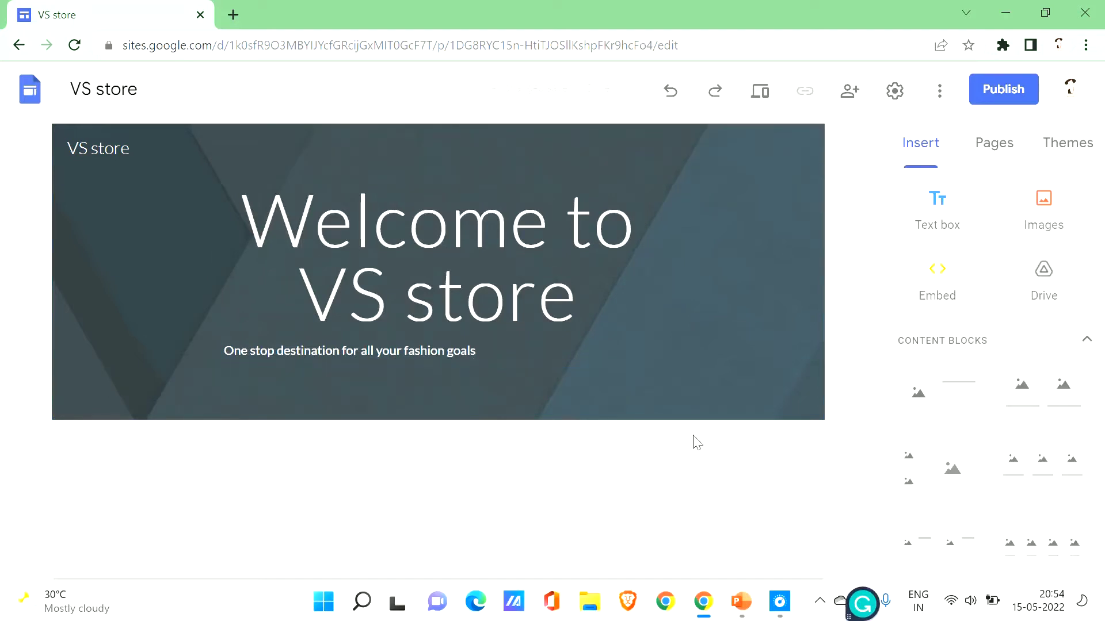
# Open the image selection dialog for replacing the header's background image with an existing picture.
pyautogui.moveTo(249, 417)
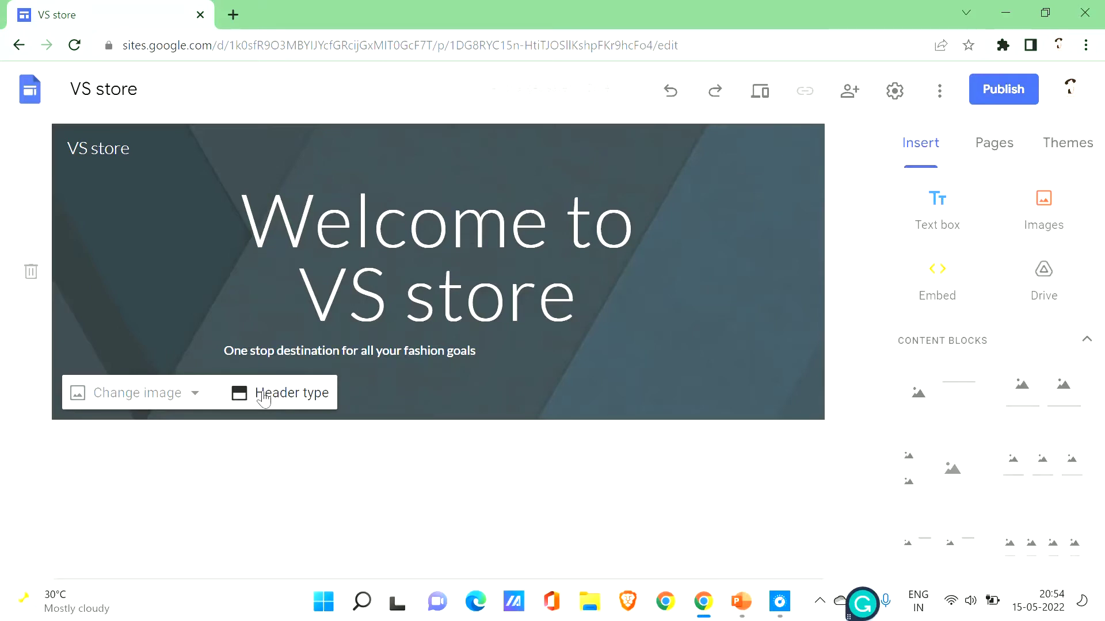
pyautogui.click(203, 395)
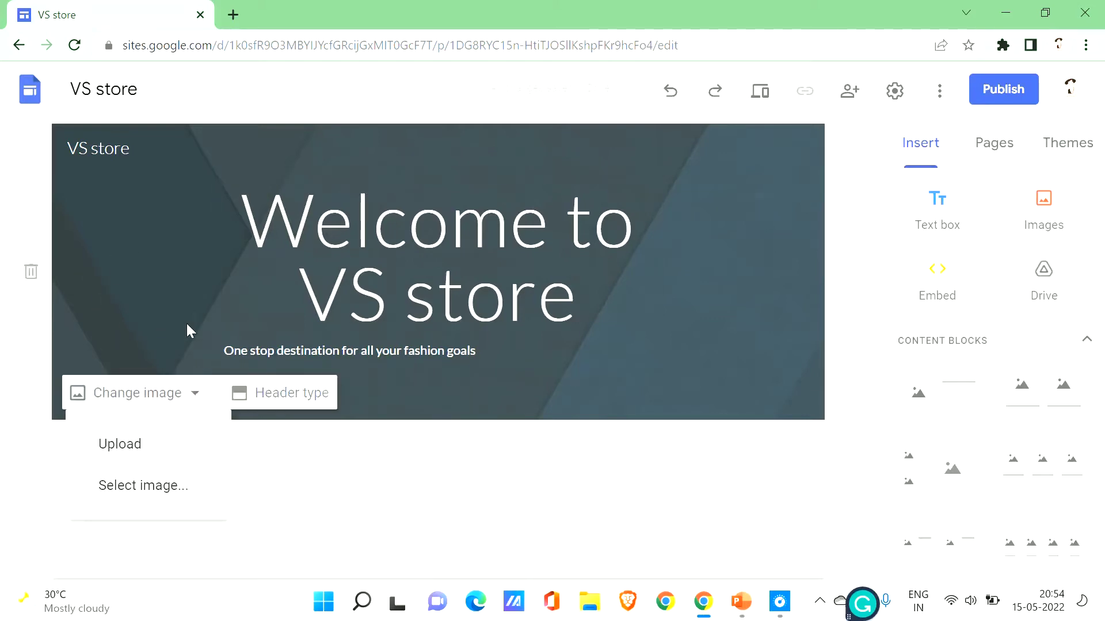
pyautogui.click(138, 486)
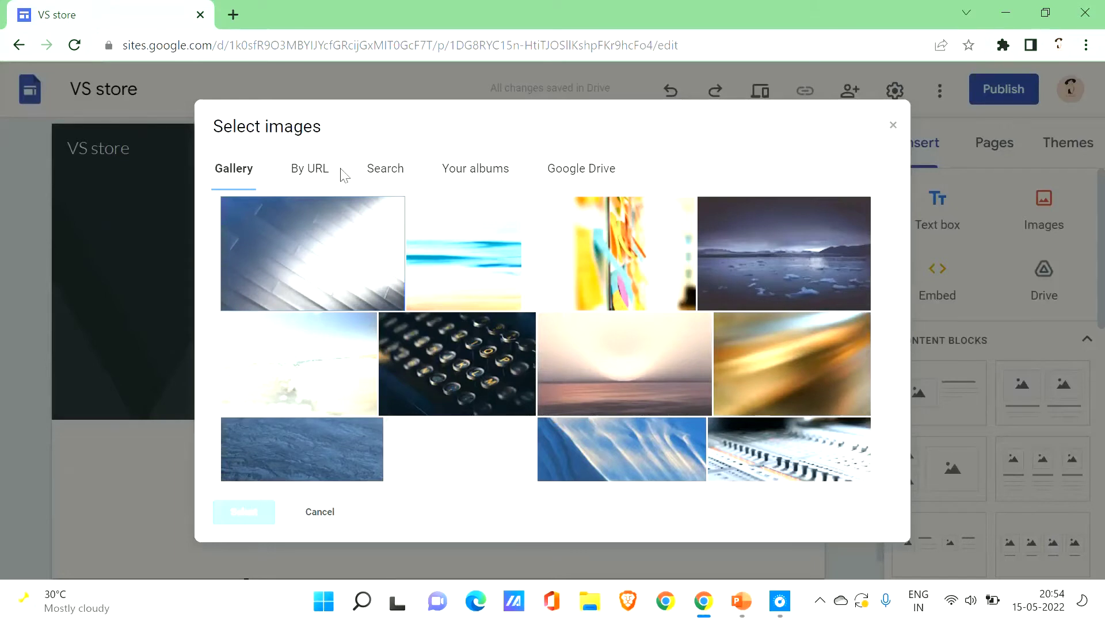
pyautogui.click(397, 172)
pyautogui.click(407, 225)
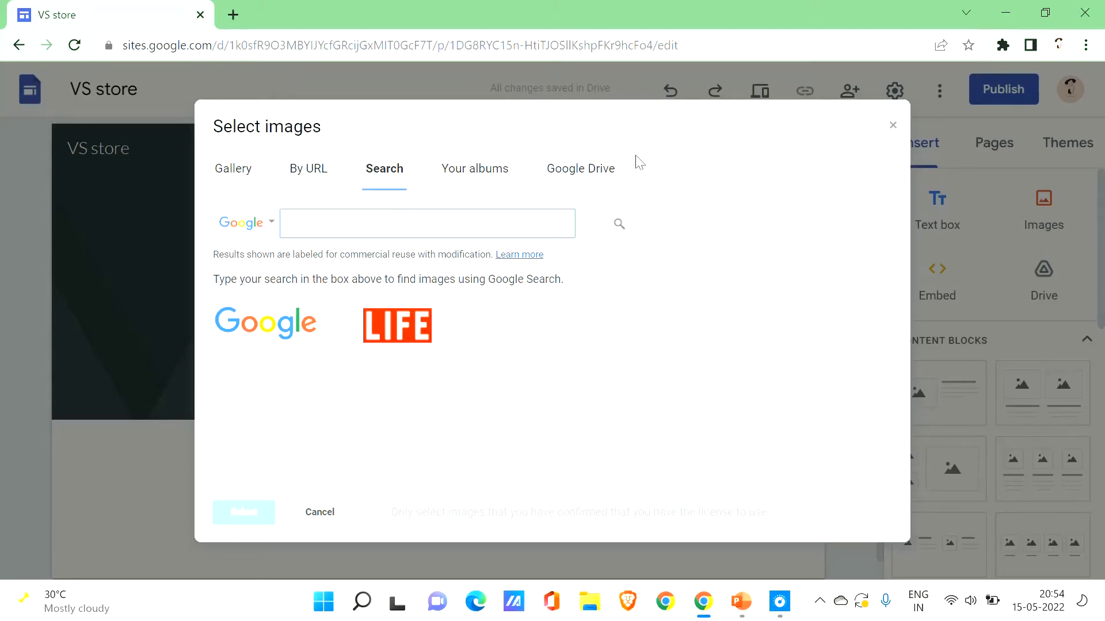
pyautogui.click(551, 171)
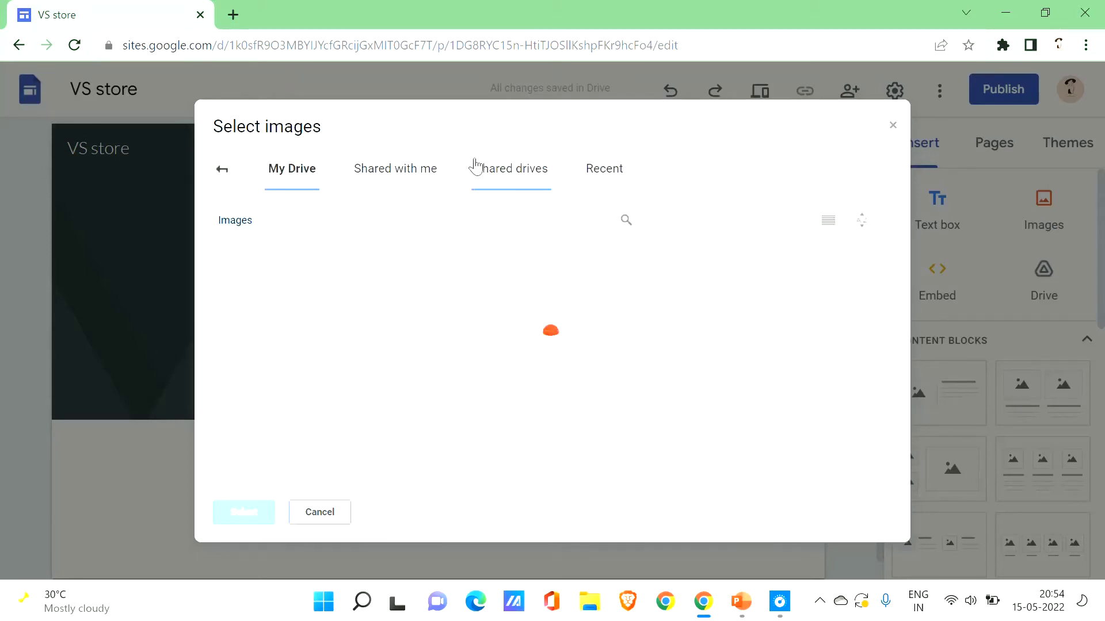
pyautogui.click(371, 185)
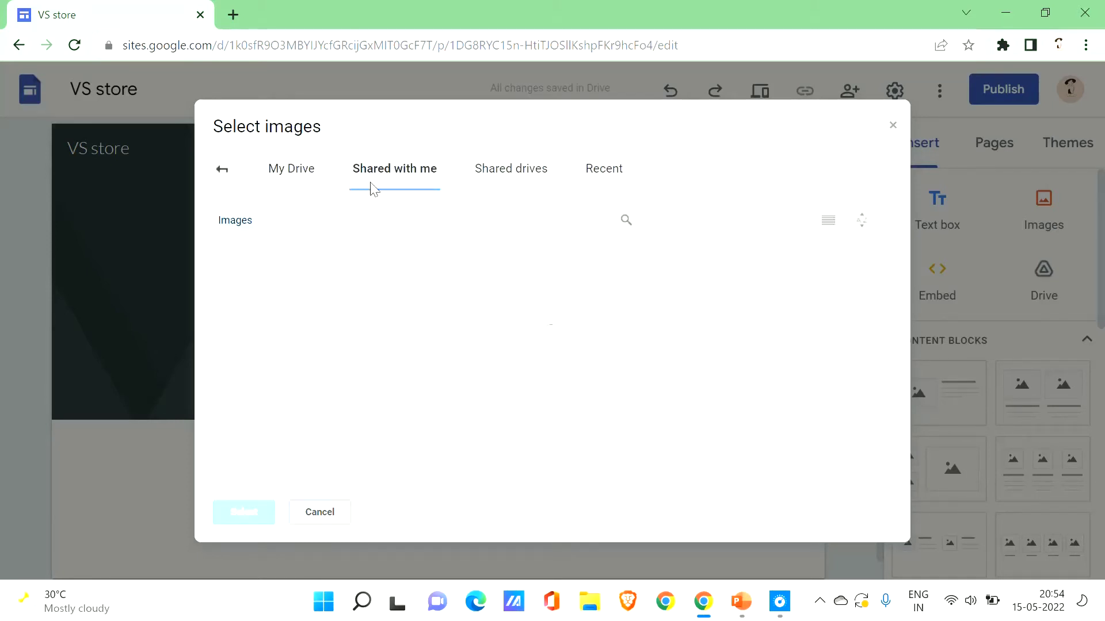
pyautogui.click(222, 169)
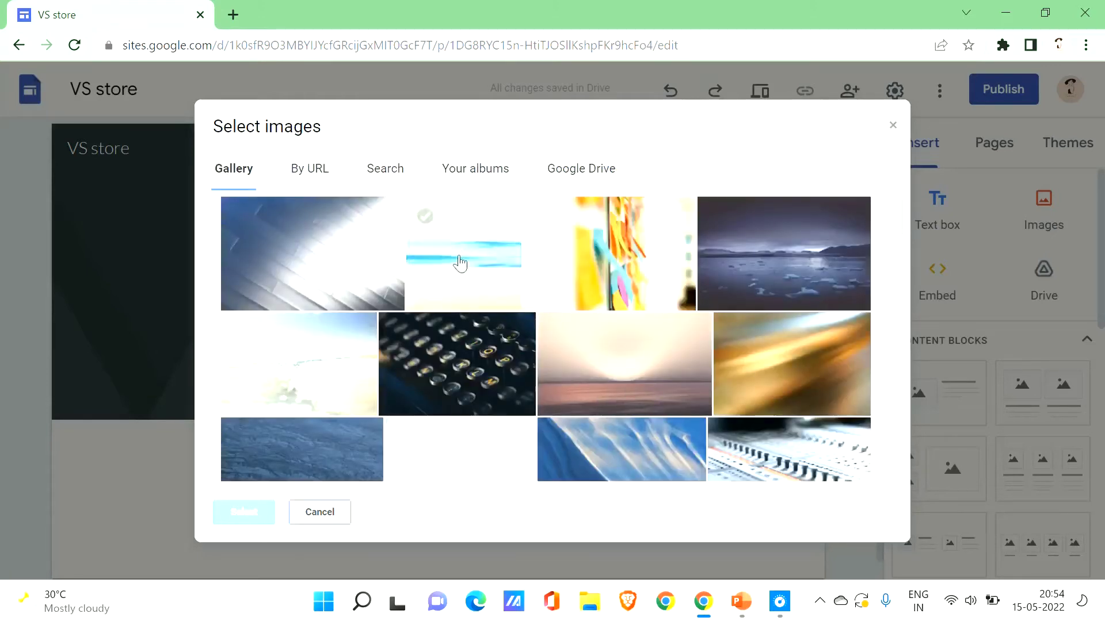
# Search Google images for "fashion accessories" and set the photo of hanging necklaces at a stall as the header image.
pyautogui.click(404, 177)
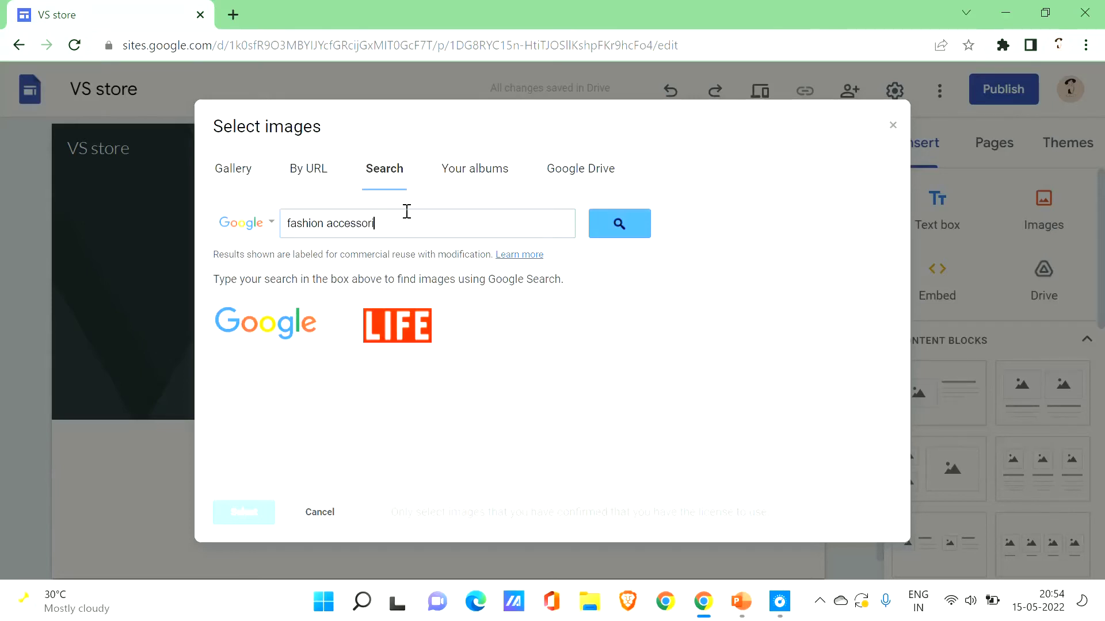
pyautogui.write('es')
pyautogui.press('Return')
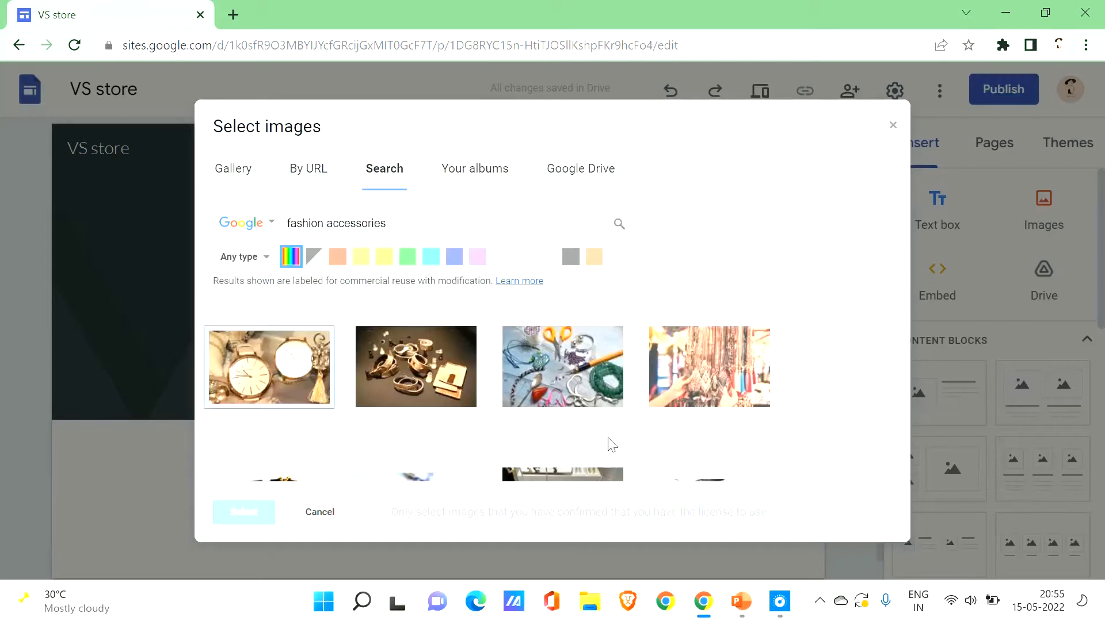
pyautogui.click(721, 398)
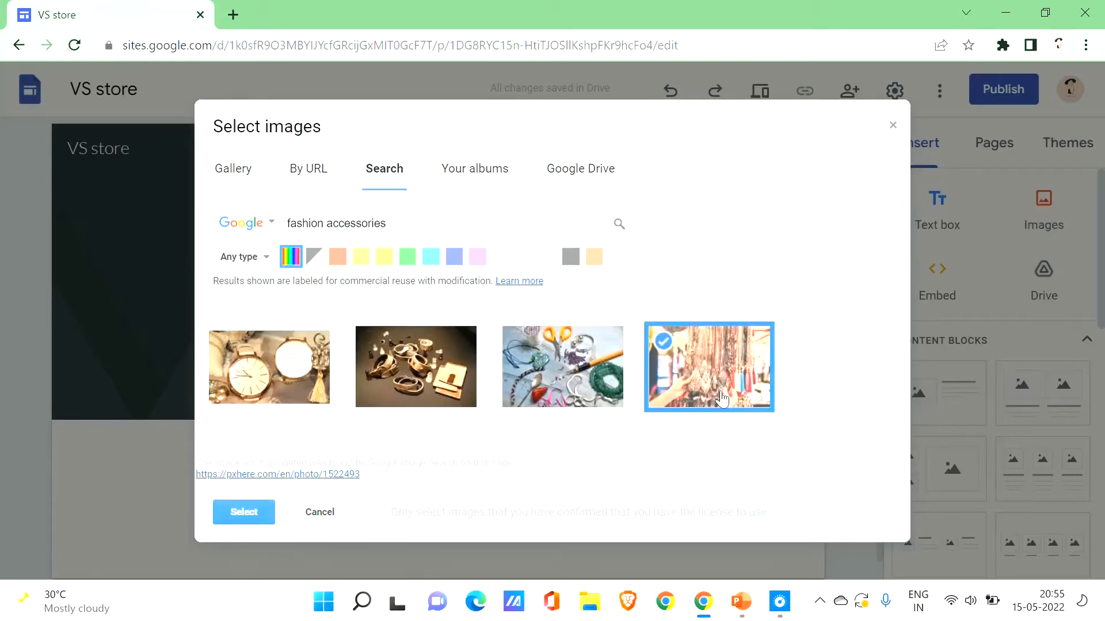
pyautogui.click(243, 511)
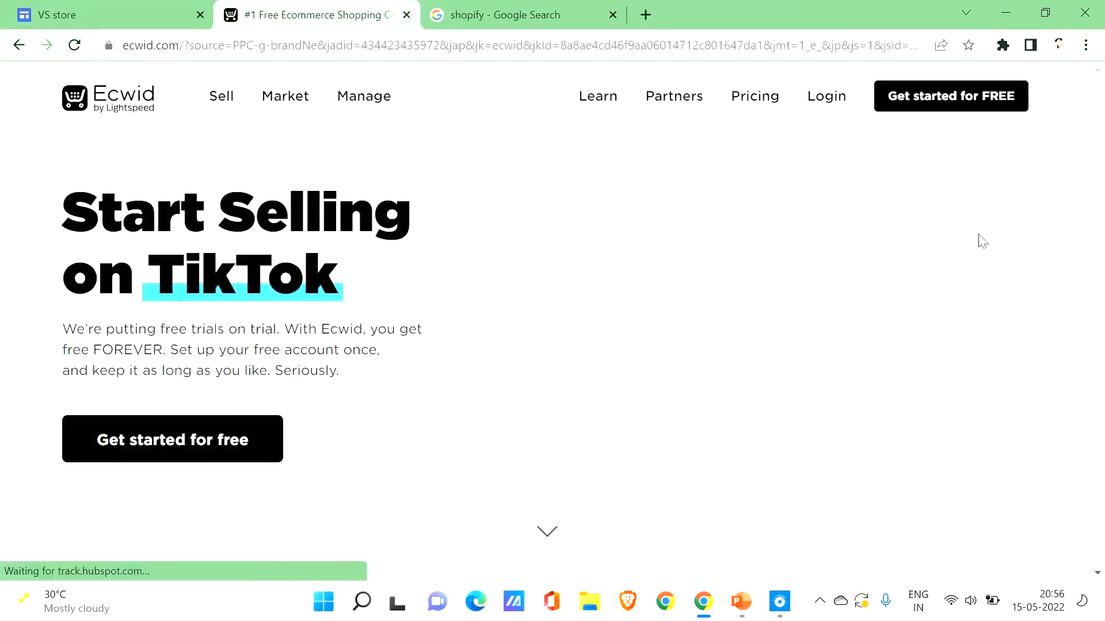
# Look over the Ecwid home page and Shopify's free-trial page as possible online store providers.
pyautogui.scroll(-4, 1102, 154)
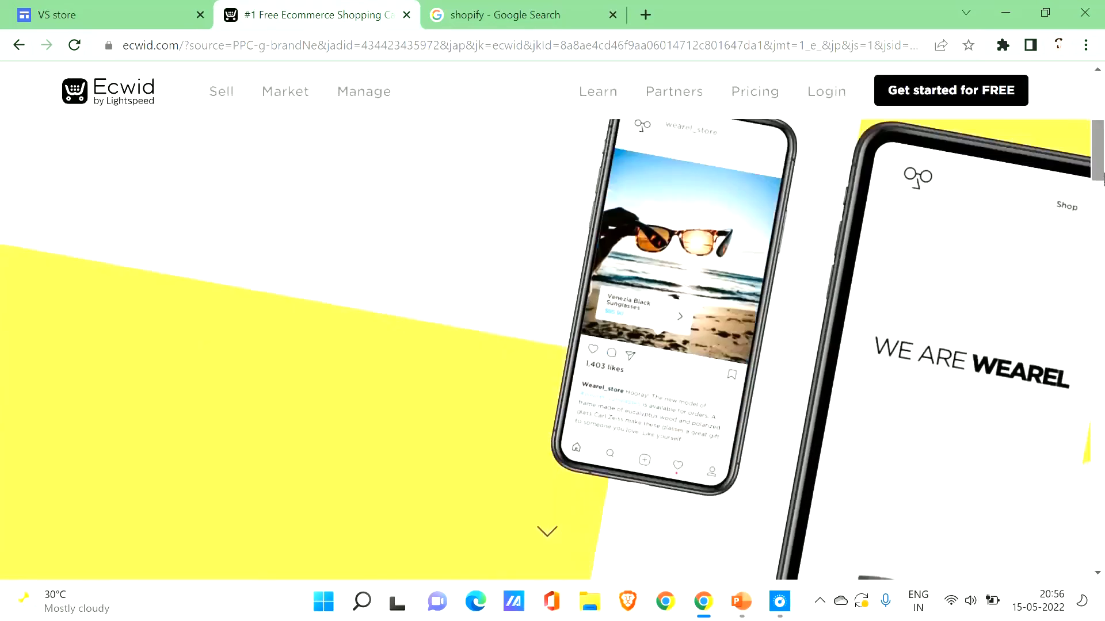
pyautogui.scroll(4, 1102, 154)
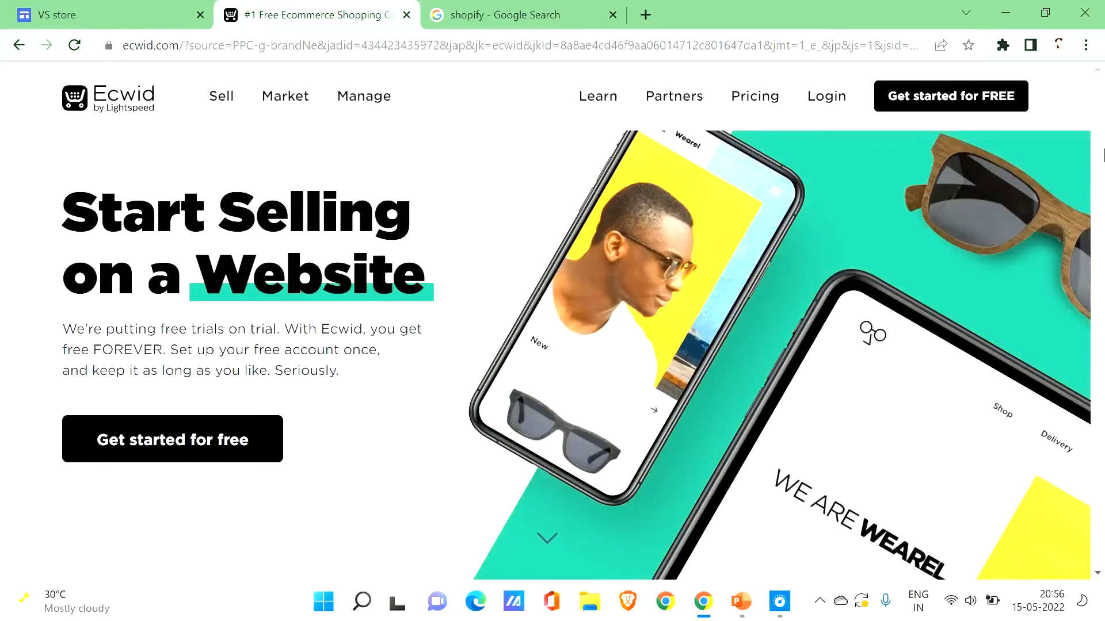
pyautogui.click(573, 8)
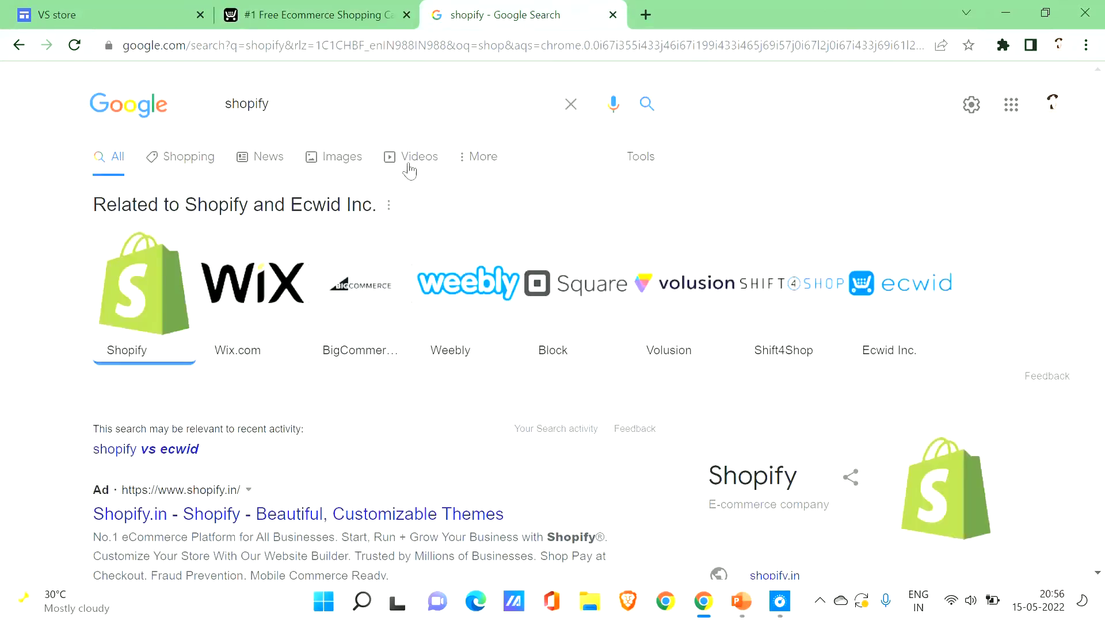
pyautogui.click(213, 518)
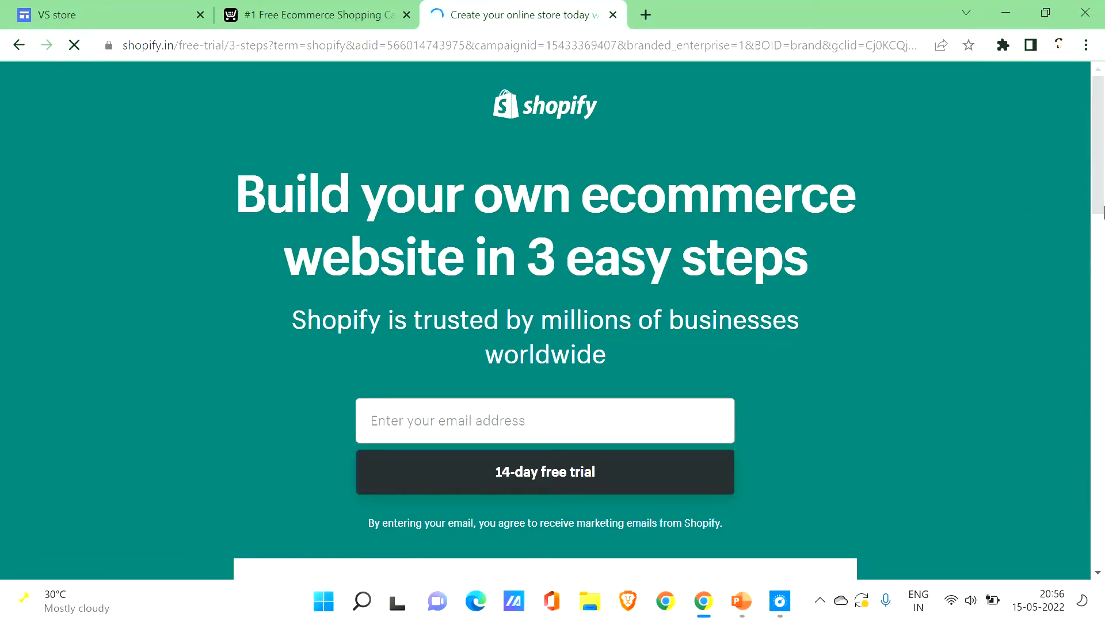
pyautogui.moveTo(1100, 201); pyautogui.dragTo(1101, 115)
pyautogui.moveTo(1100, 115); pyautogui.dragTo(2, 161)
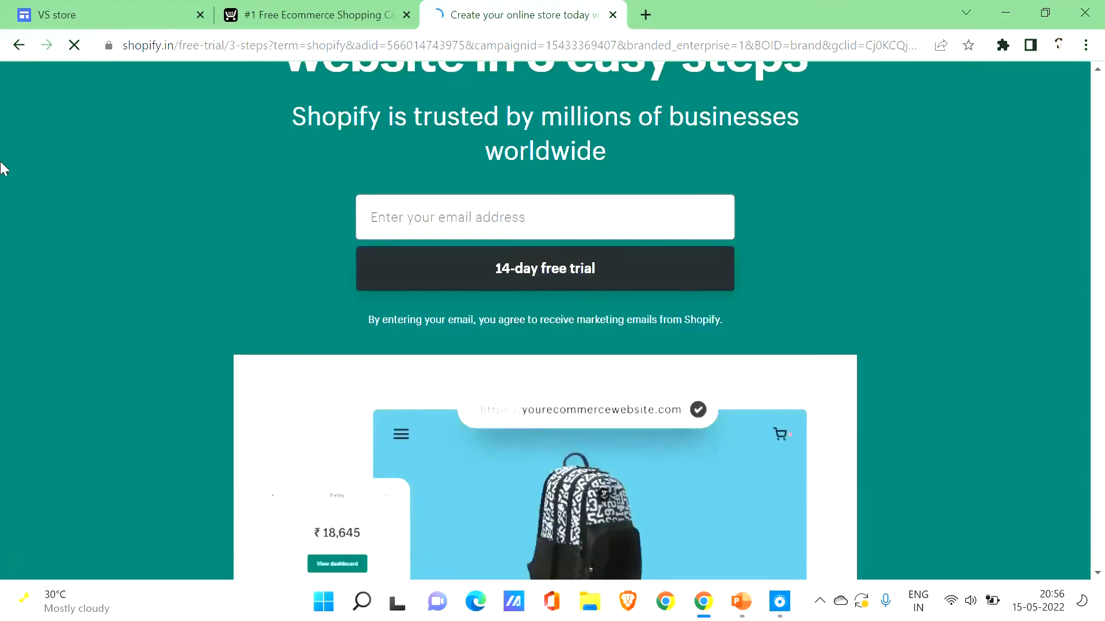
# Start a free Ecwid registration and submit the store name as "VS Store".
pyautogui.click(246, 12)
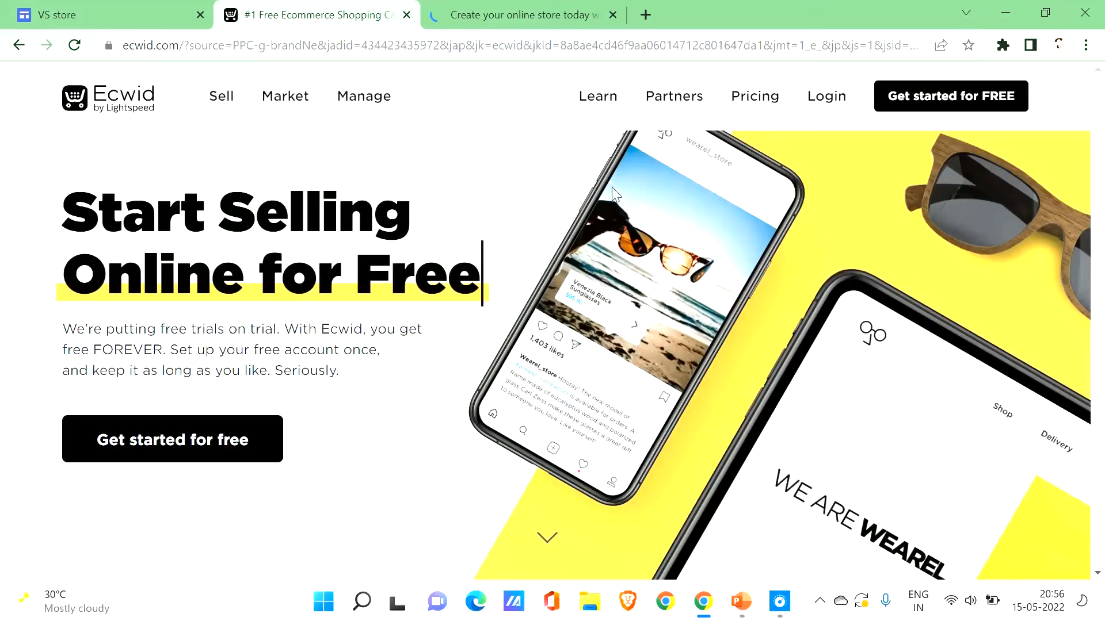
pyautogui.click(916, 102)
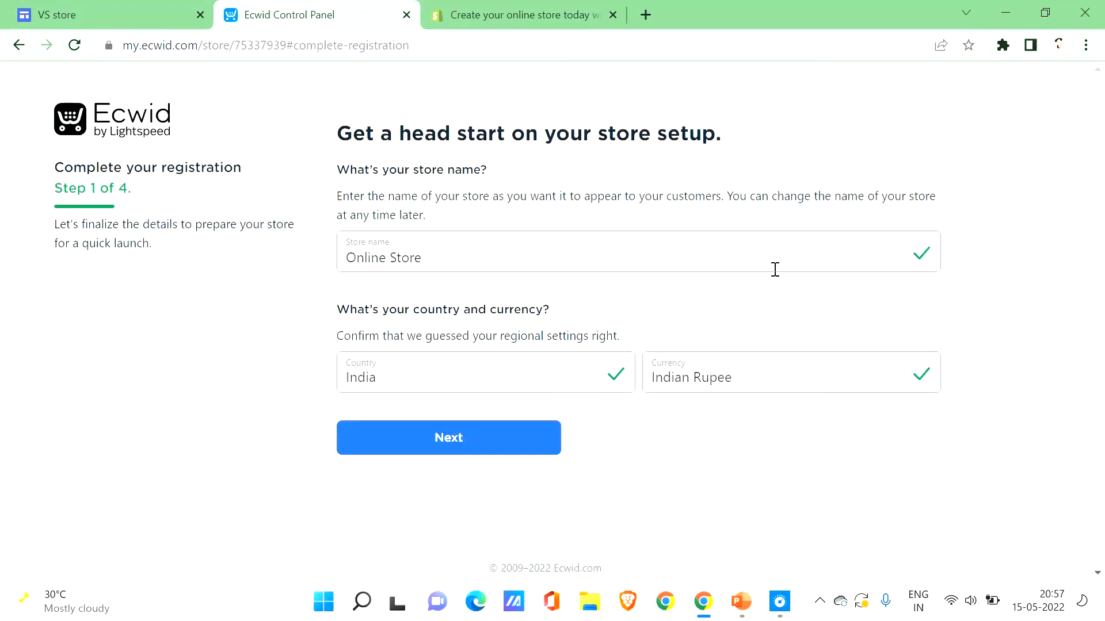
pyautogui.click(752, 259)
pyautogui.press('BackSpace')
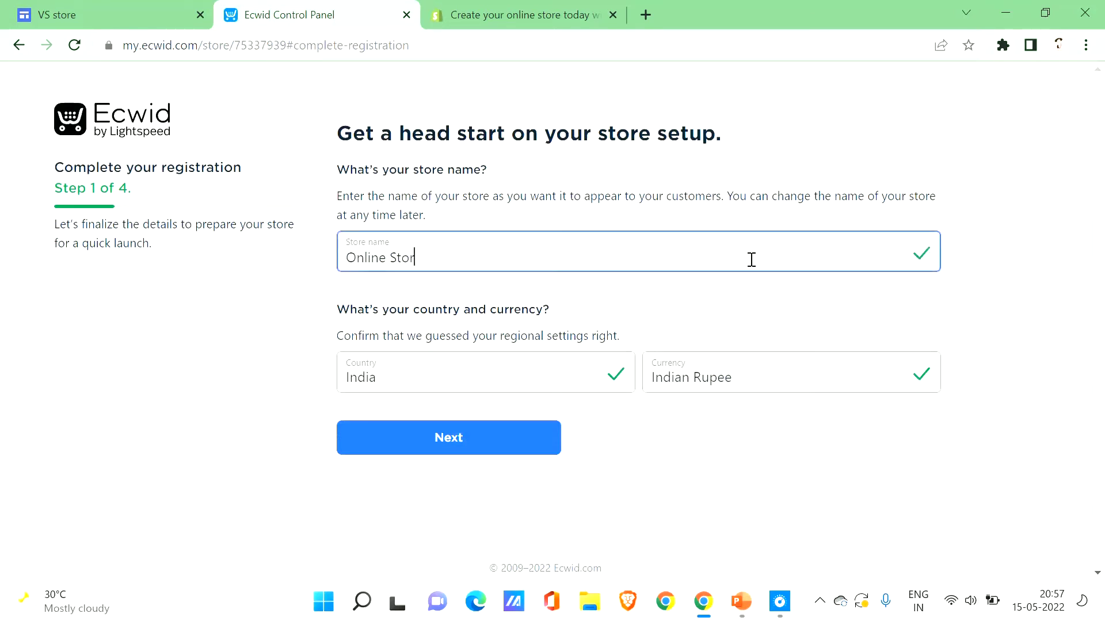
pyautogui.press('BackSpace')
pyautogui.press('BackSpace')
pyautogui.press('BackSpace')
pyautogui.press('BackSpace')
pyautogui.press('BackSpace')
pyautogui.press('BackSpace')
pyautogui.press('BackSpace')
pyautogui.press('BackSpace')
pyautogui.press('BackSpace')
pyautogui.press('BackSpace')
pyautogui.write('VS Store')
pyautogui.click(487, 453)
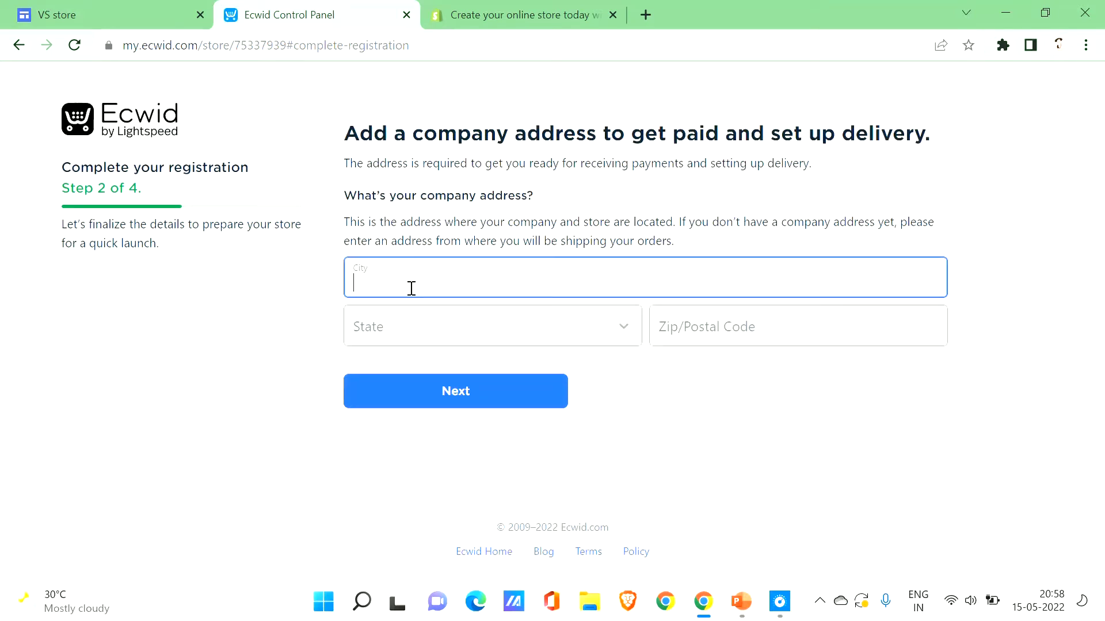
# Fill in the company address's city and state and submit the address form.
pyautogui.write('Mumbai')
pyautogui.click(589, 323)
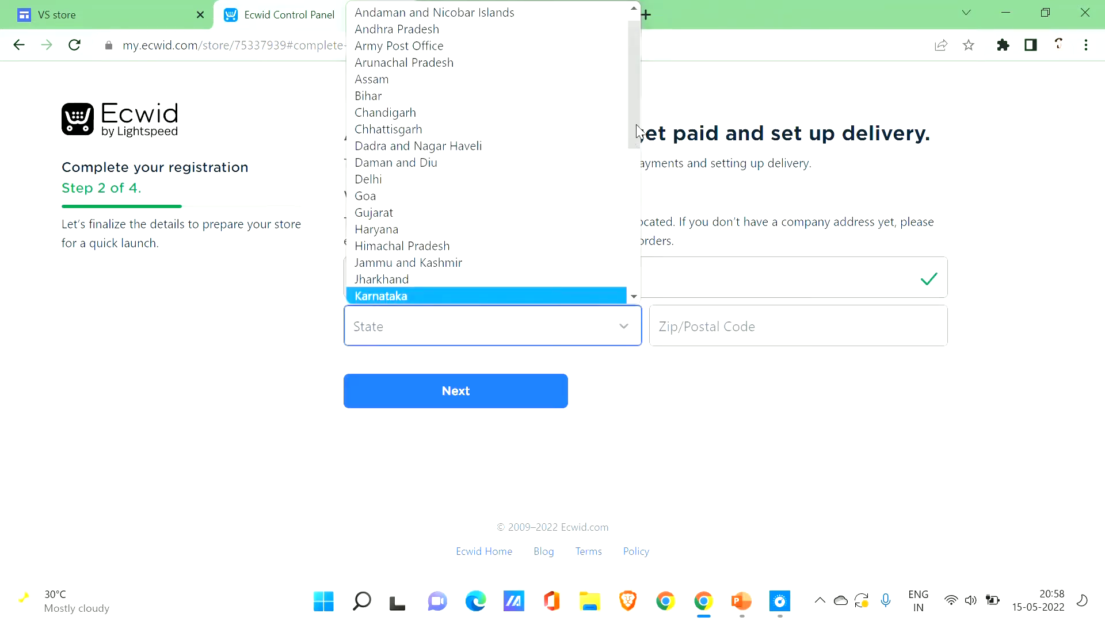
pyautogui.moveTo(635, 141); pyautogui.dragTo(646, 202)
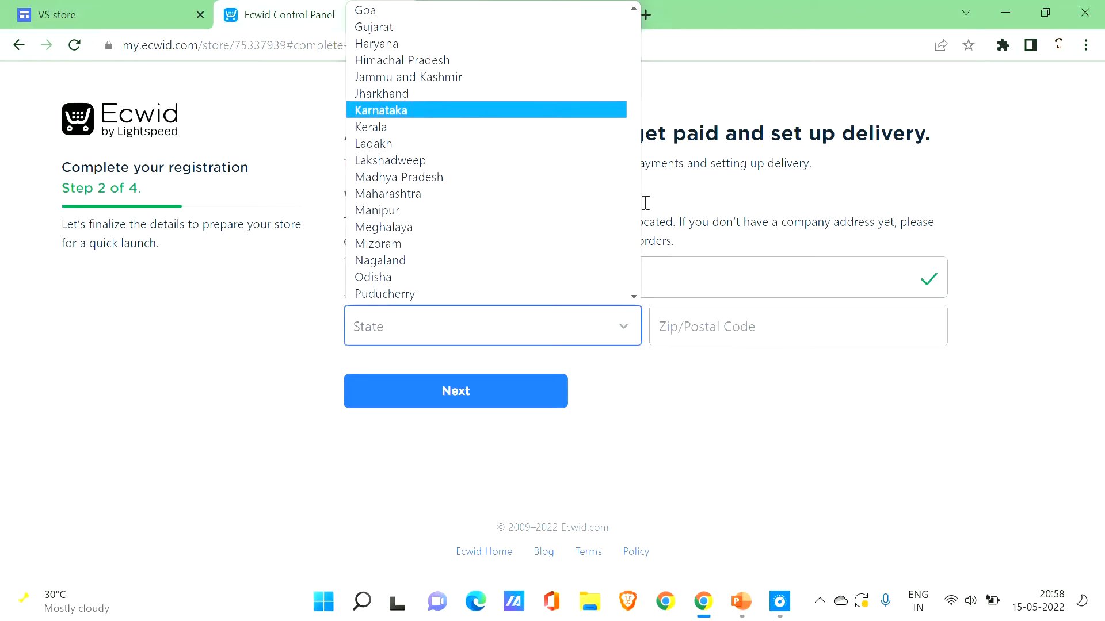
pyautogui.click(461, 192)
pyautogui.click(714, 329)
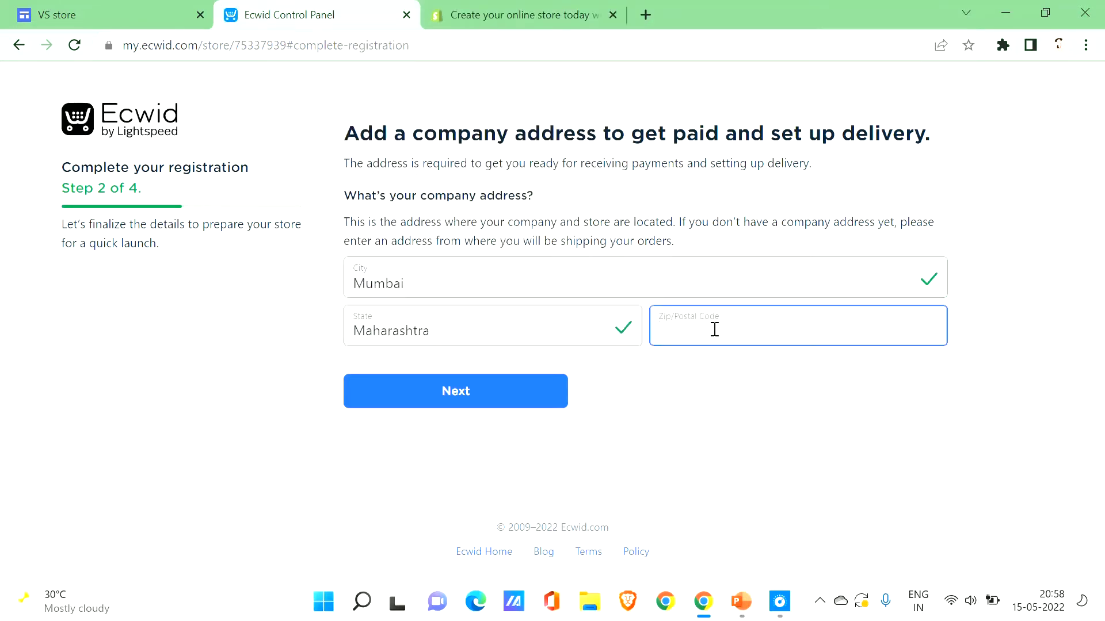
pyautogui.press('Return')
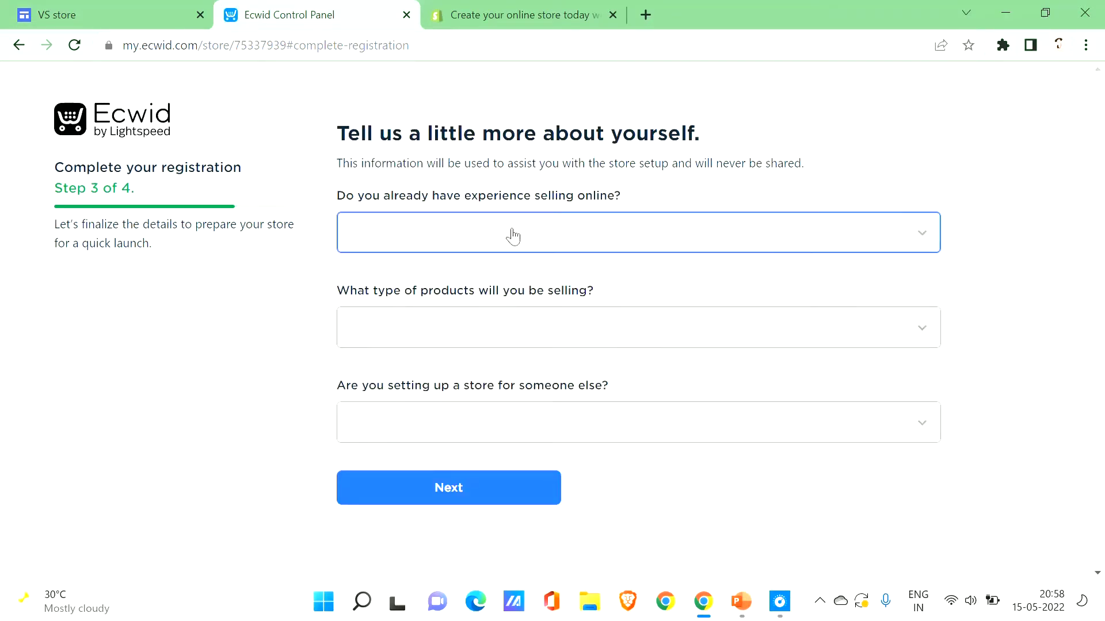
# Set the online selling experience to "I'm just getting started" and the product type to "Apparel/Shoes/Accessories".
pyautogui.click(542, 256)
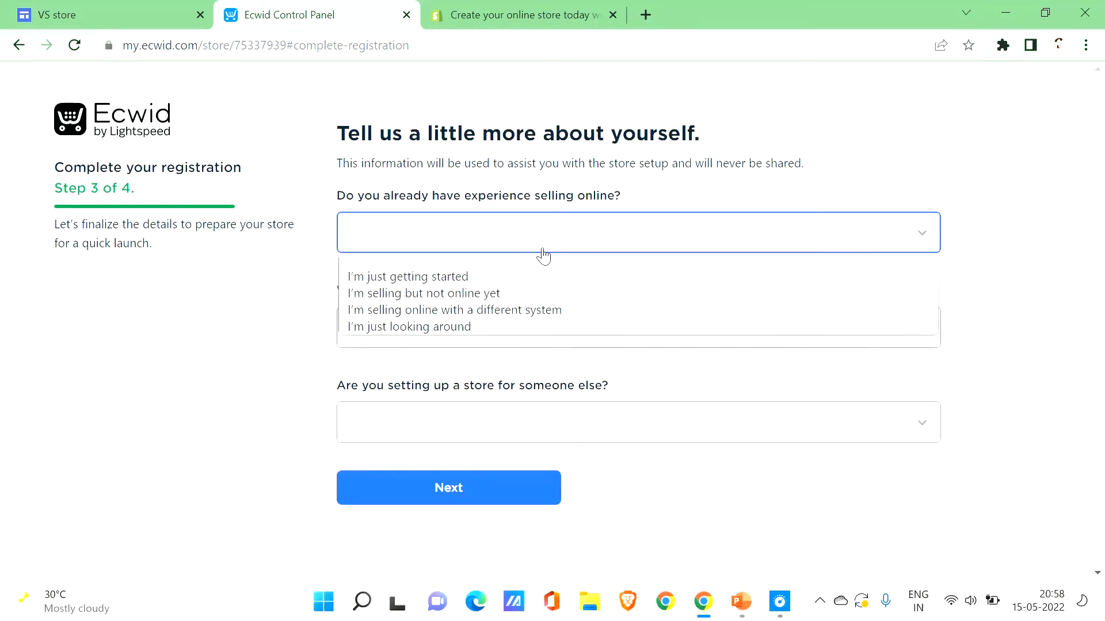
pyautogui.click(506, 272)
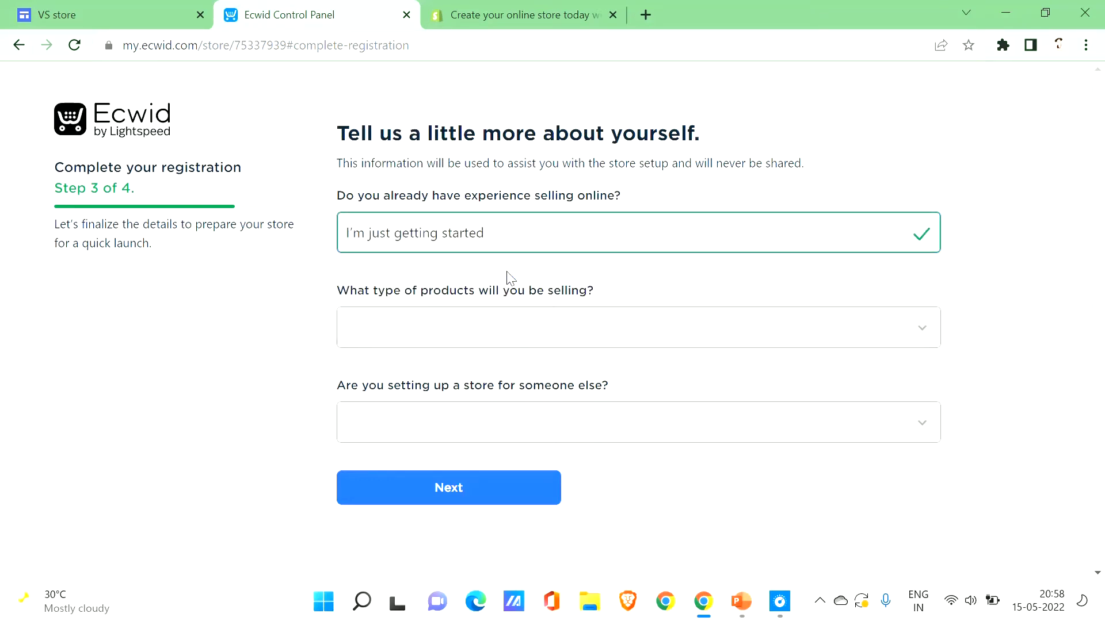
pyautogui.click(522, 348)
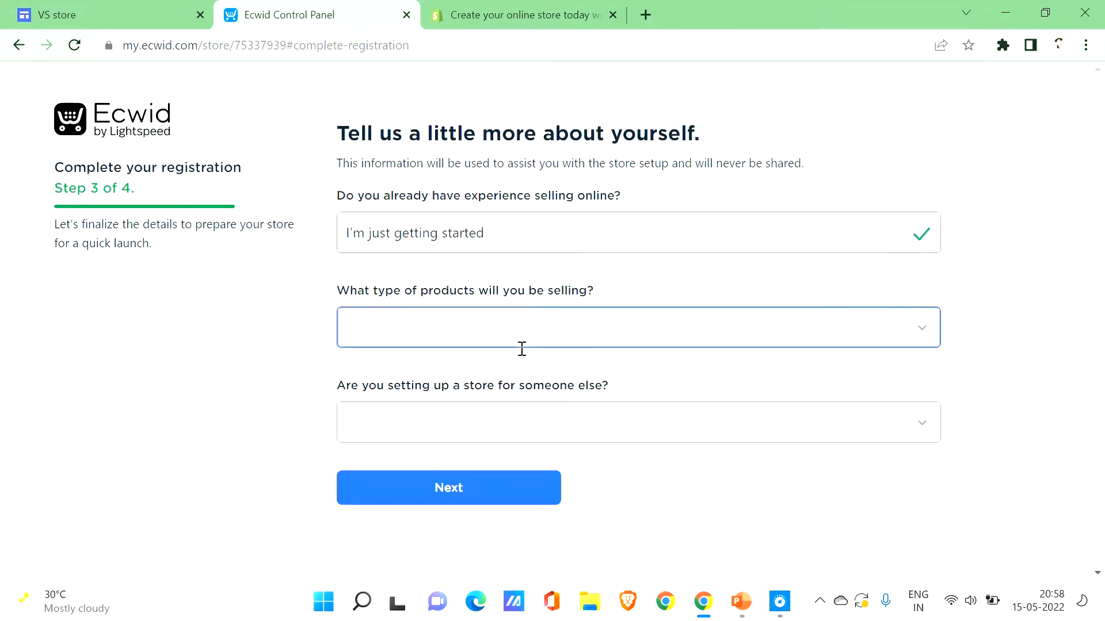
pyautogui.click(921, 335)
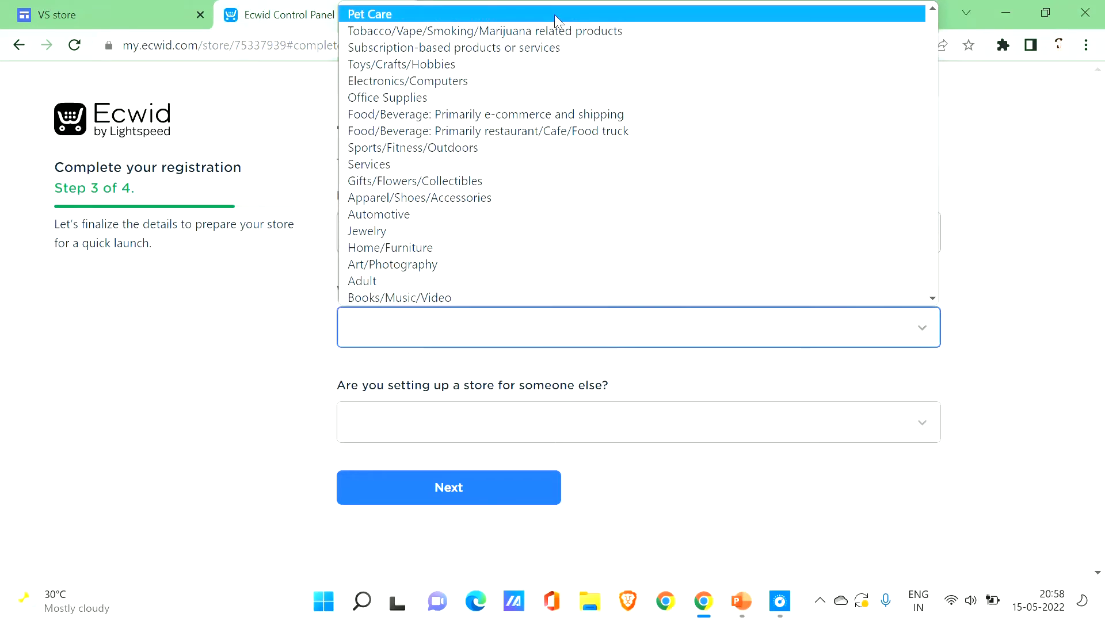
pyautogui.click(546, 195)
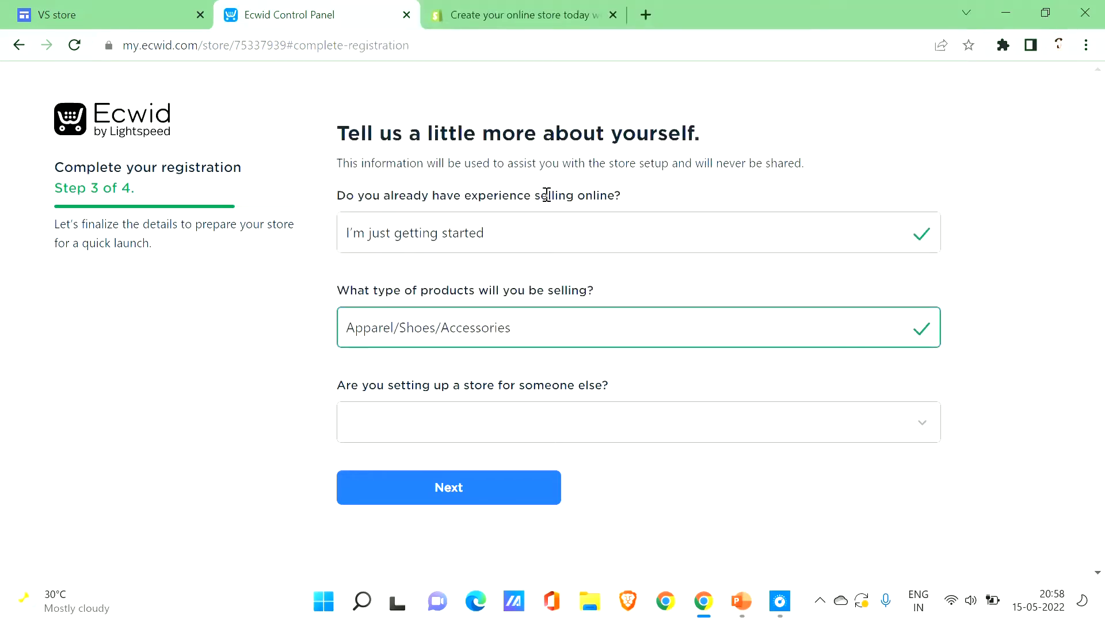
# Answer "No" to setting up a store for someone else and proceed to the final registration step.
pyautogui.click(587, 436)
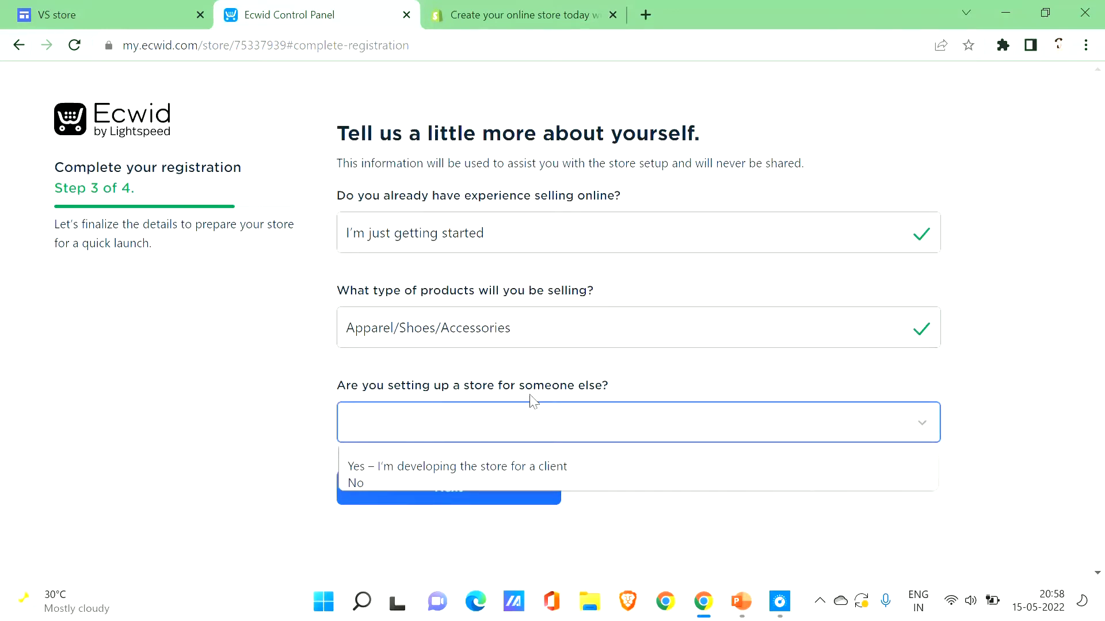
pyautogui.click(384, 488)
pyautogui.click(389, 488)
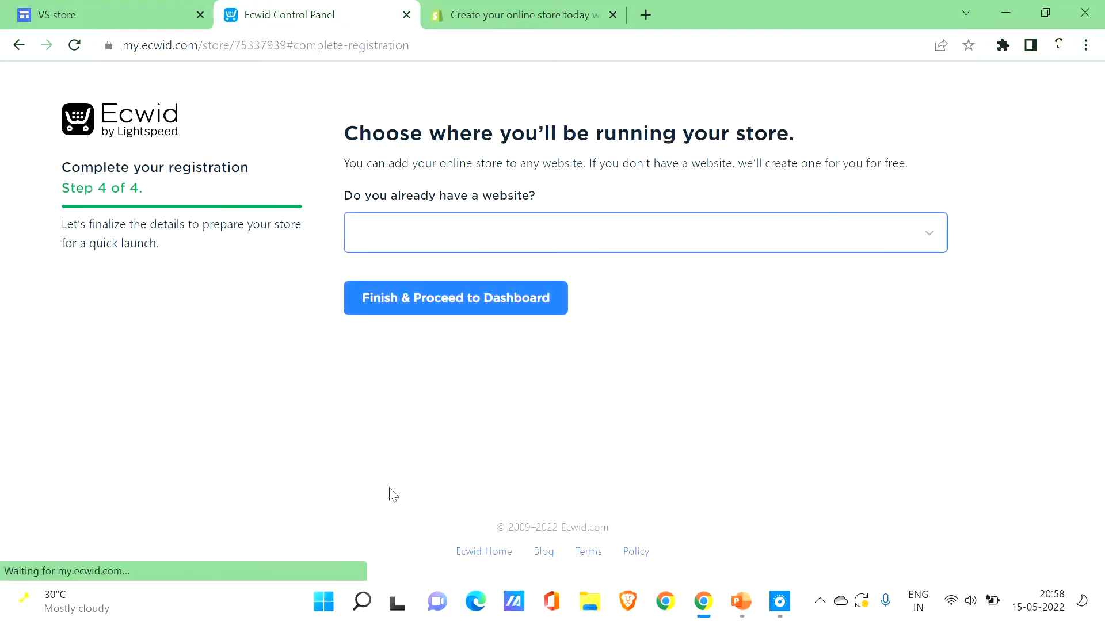
# Answer "Yes" to already having a website, choose "Other — Please specify" as the platform, and enter "Google sites".
pyautogui.click(730, 240)
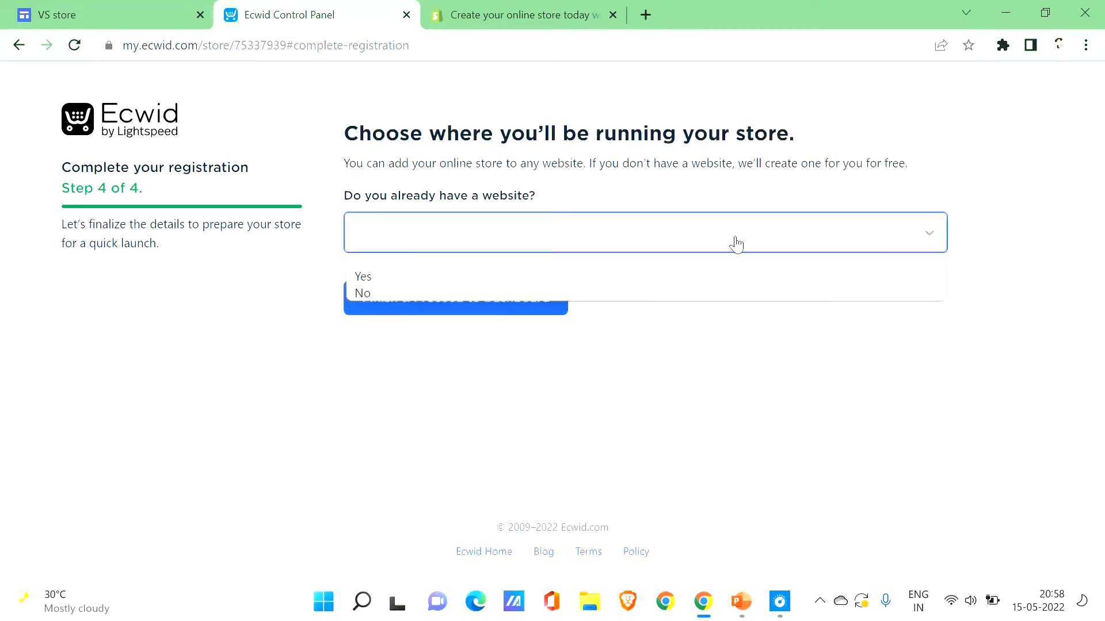
pyautogui.click(677, 284)
pyautogui.click(385, 389)
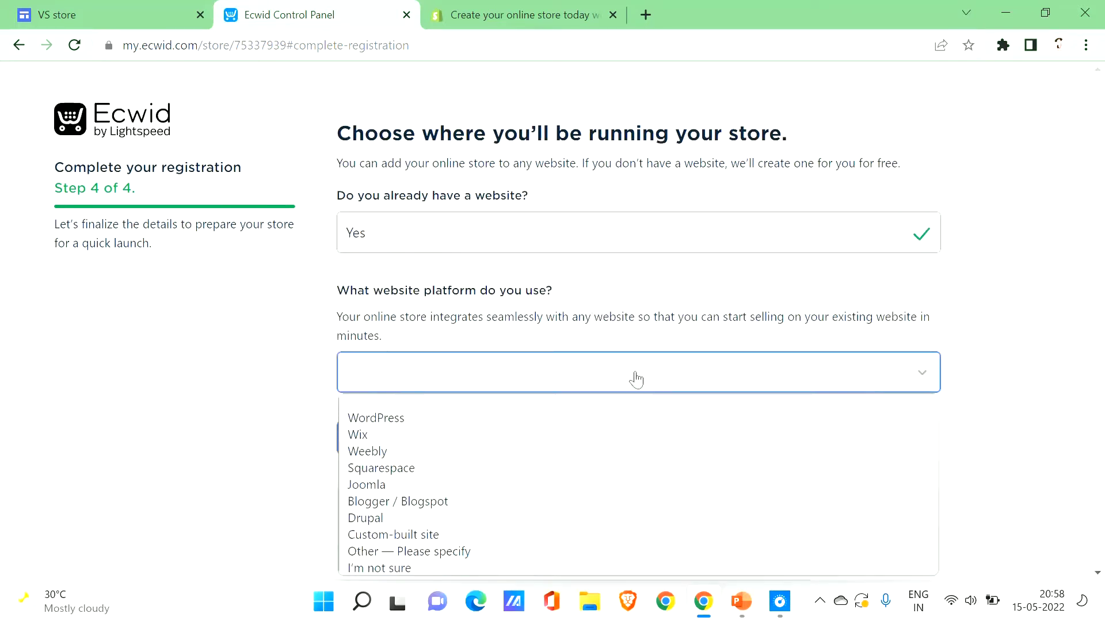
pyautogui.click(384, 552)
pyautogui.click(420, 457)
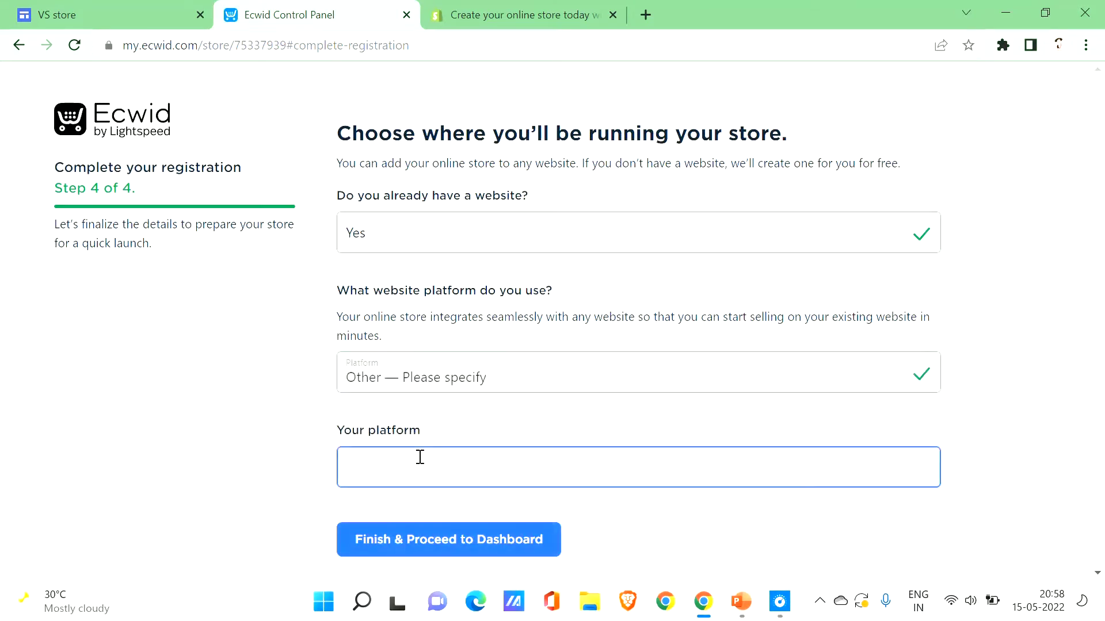
pyautogui.write('Google sites')
# Reselect "Other — Please specify" as the website platform and finish the registration to proceed to the dashboard.
pyautogui.click(554, 397)
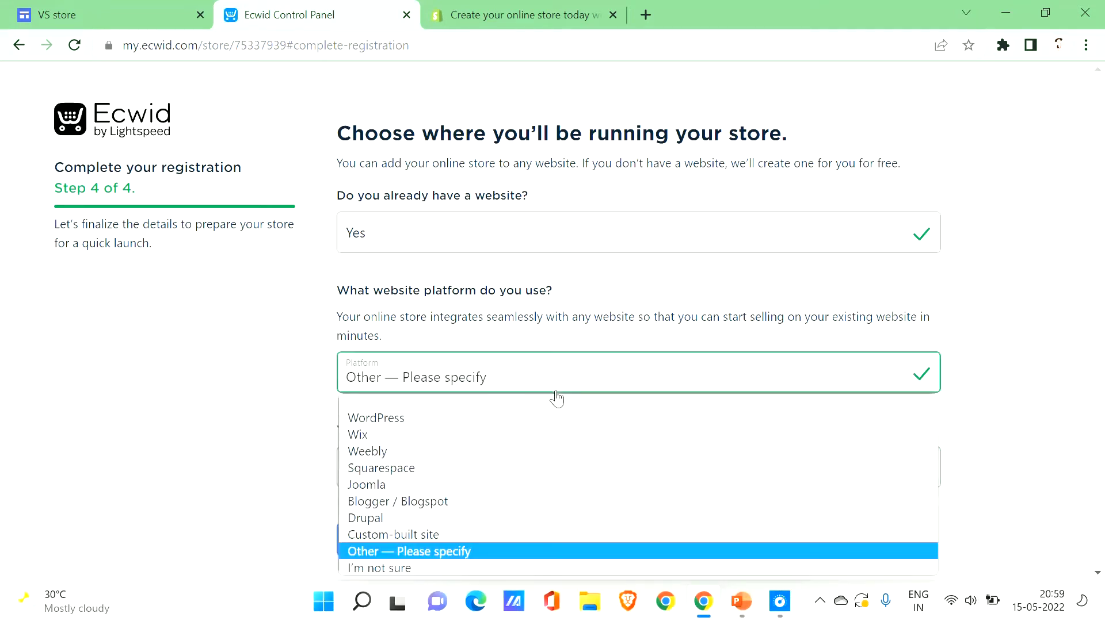
pyautogui.click(417, 567)
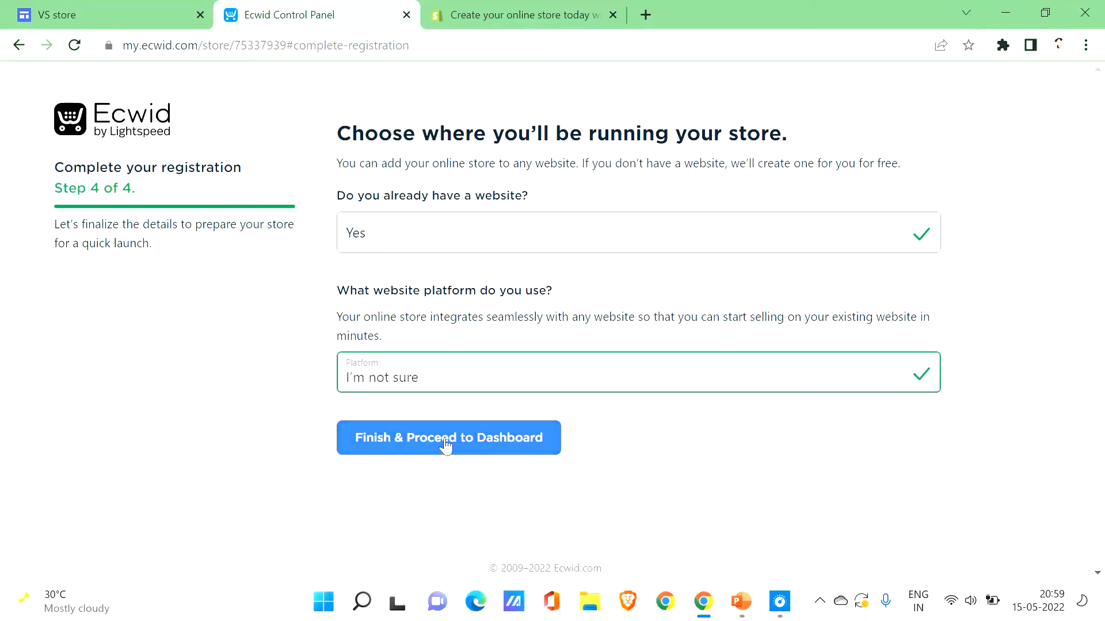
pyautogui.click(486, 375)
pyautogui.click(419, 546)
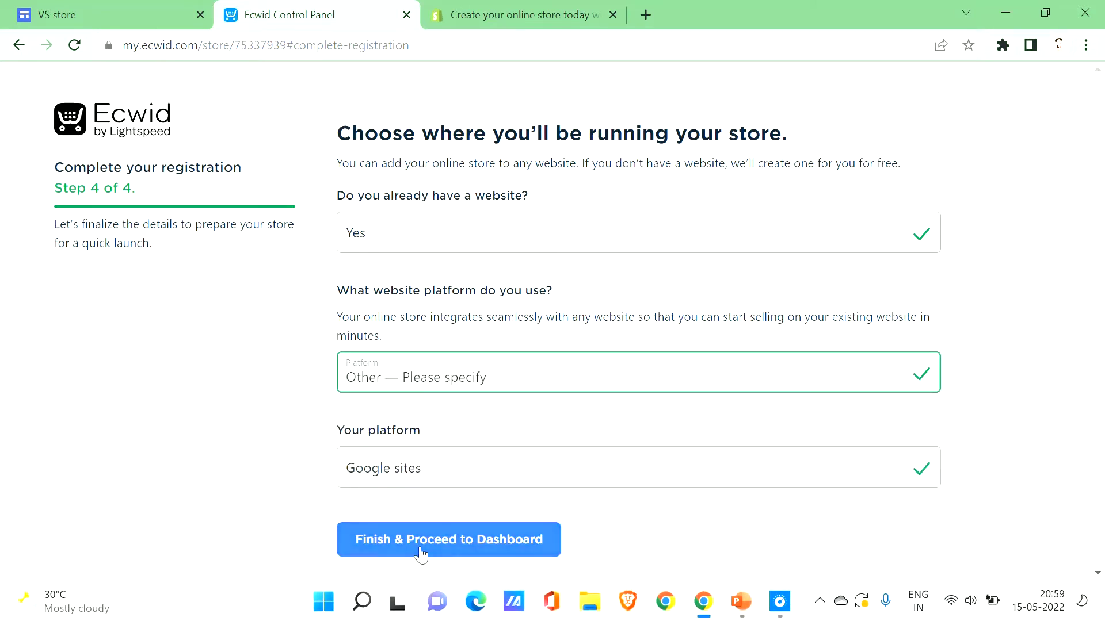
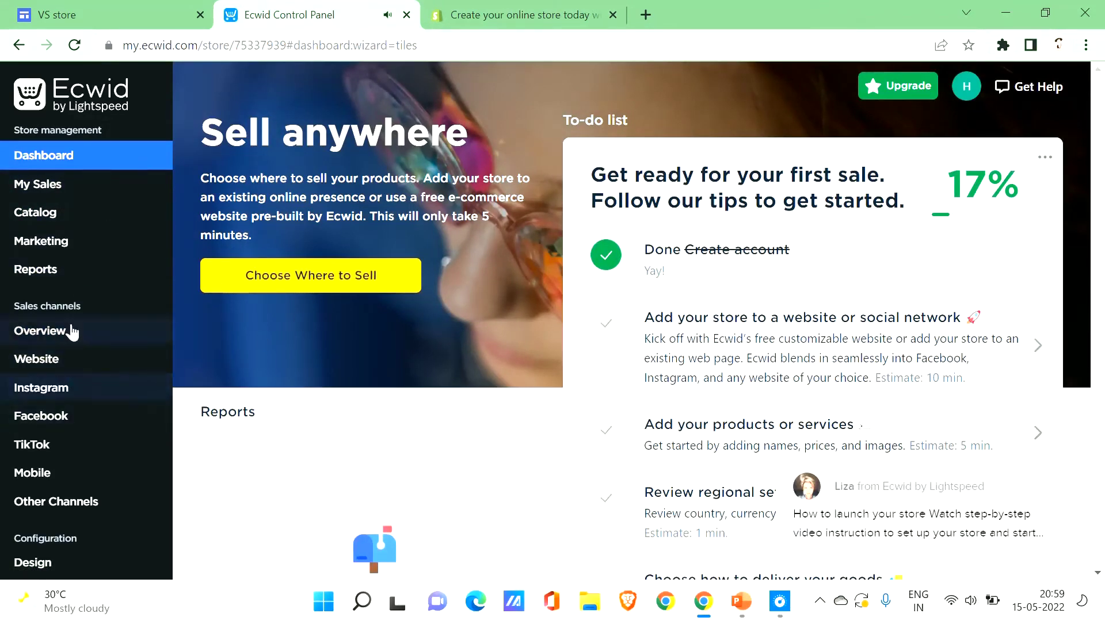
# Open the custom website setup guide among the sales channels and copy the Ecwid integration code.
pyautogui.click(106, 344)
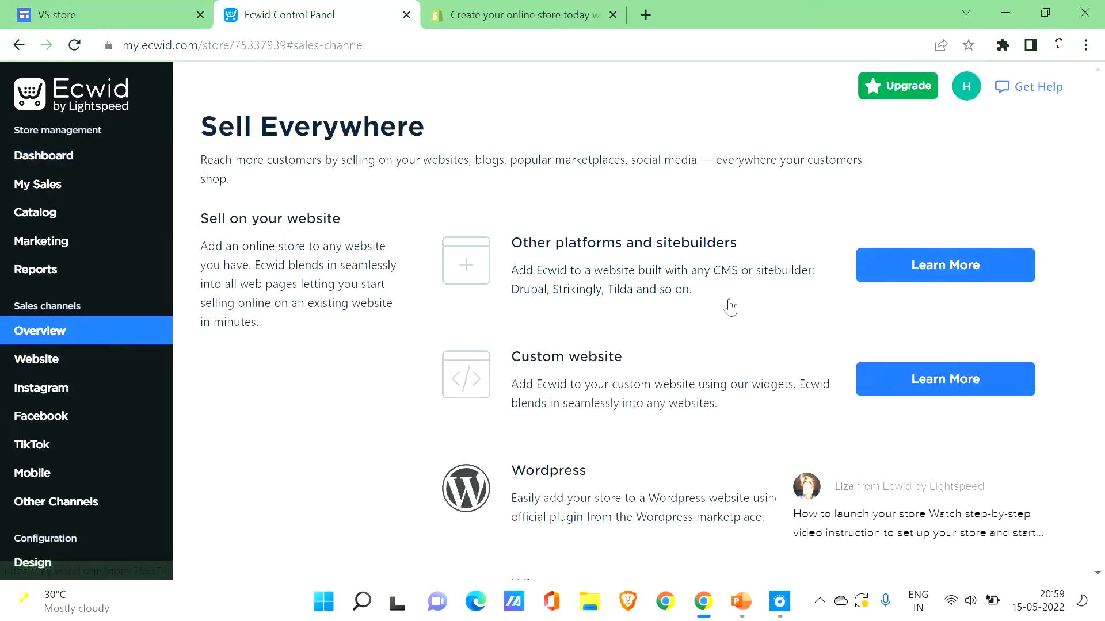
pyautogui.moveTo(1099, 84); pyautogui.dragTo(1089, 107)
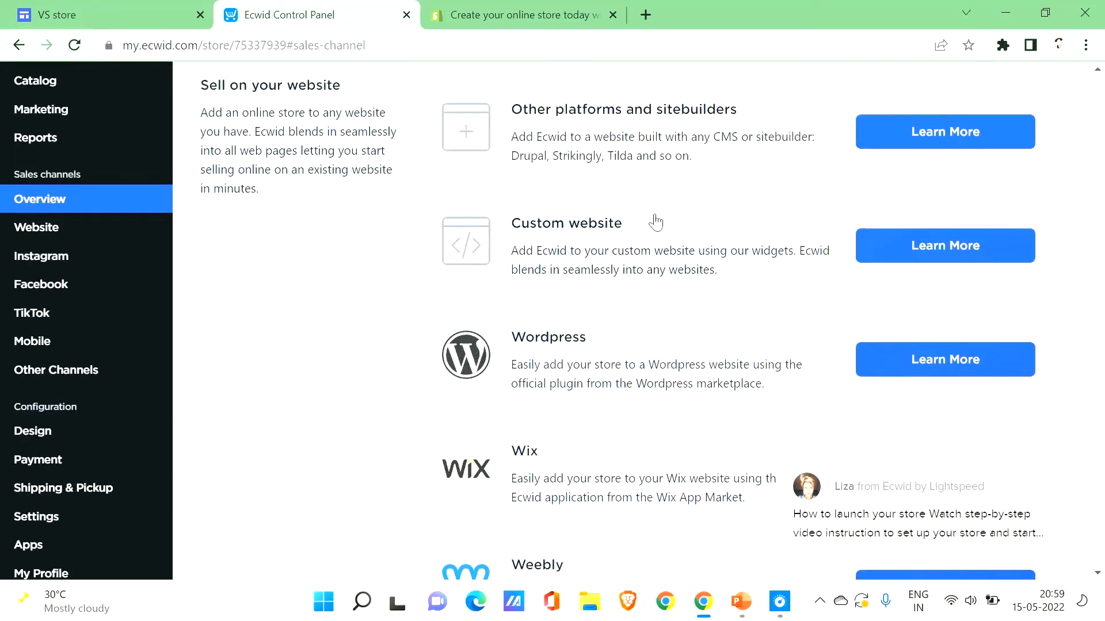
pyautogui.click(911, 241)
pyautogui.click(579, 297)
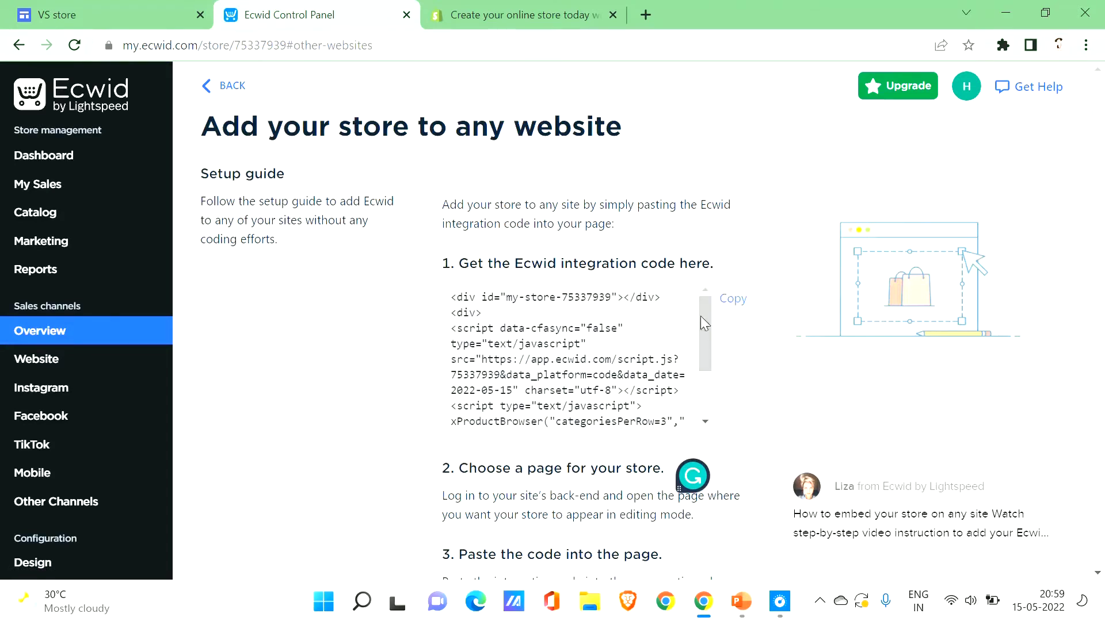
pyautogui.click(723, 302)
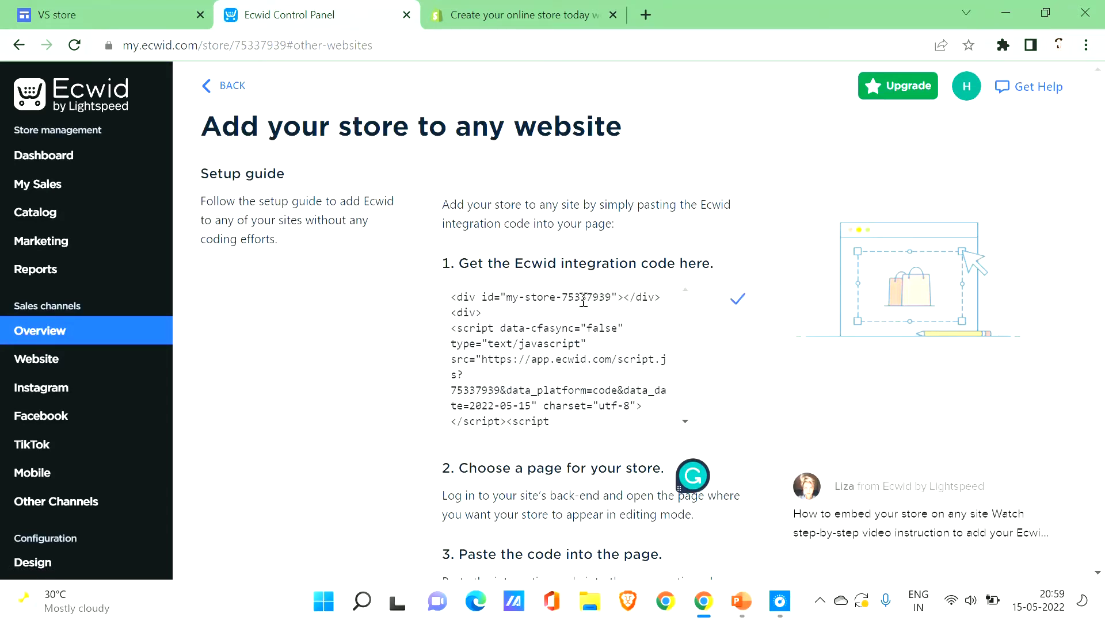
# Switch to the VS store site in Google Sites and insert the copied Ecwid integration code as an embed.
pyautogui.click(26, 7)
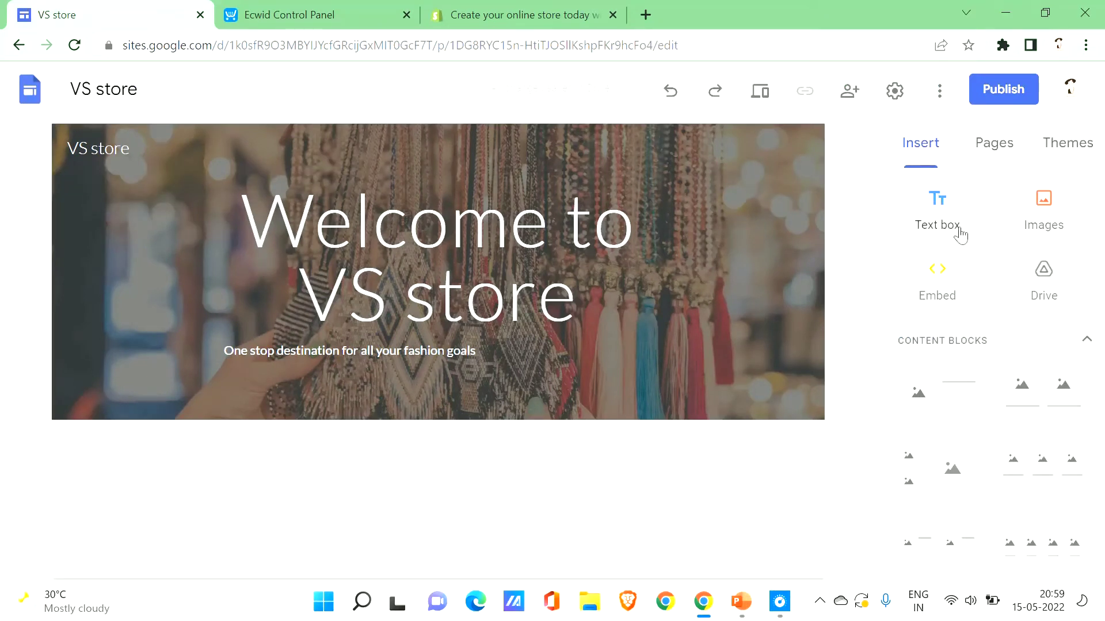
pyautogui.click(948, 296)
pyautogui.click(437, 276)
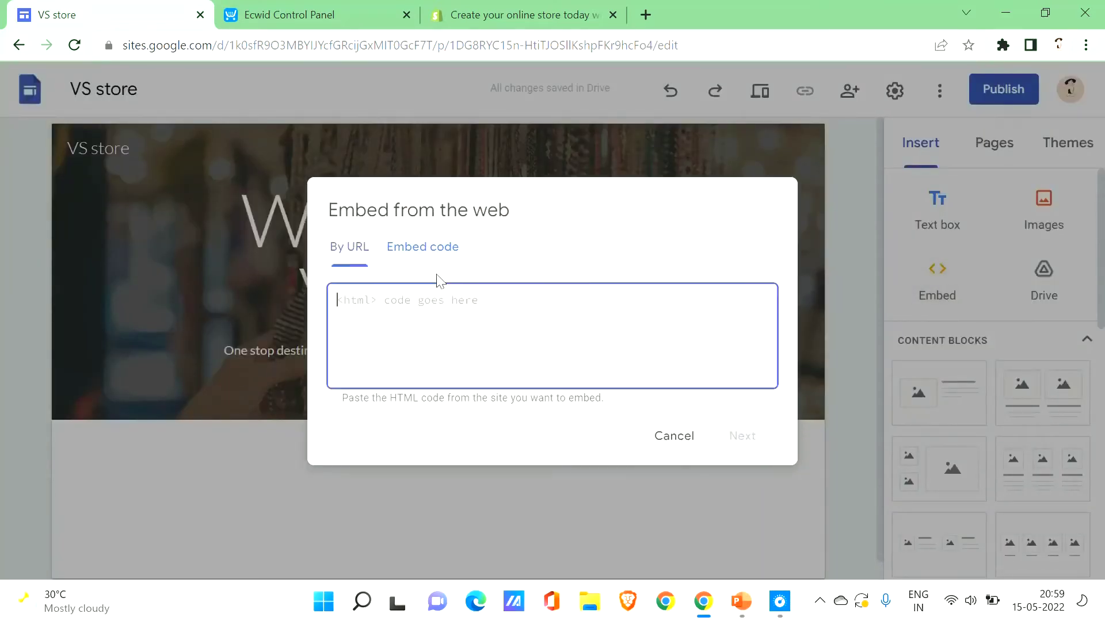
pyautogui.hotkey('ctrl', 'v')
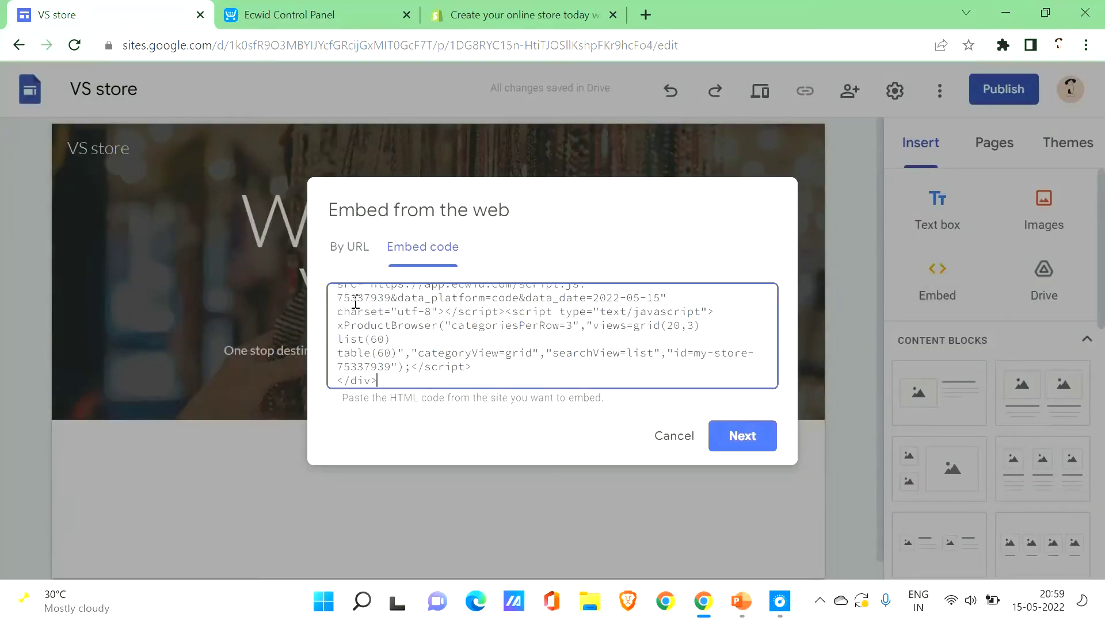
pyautogui.click(746, 436)
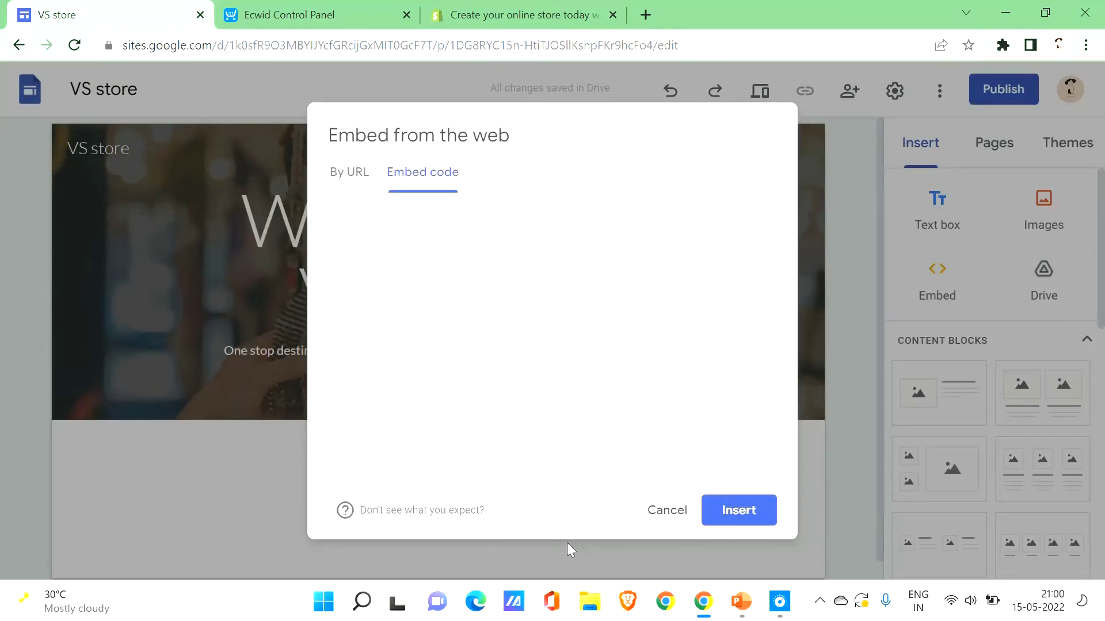
pyautogui.click(739, 511)
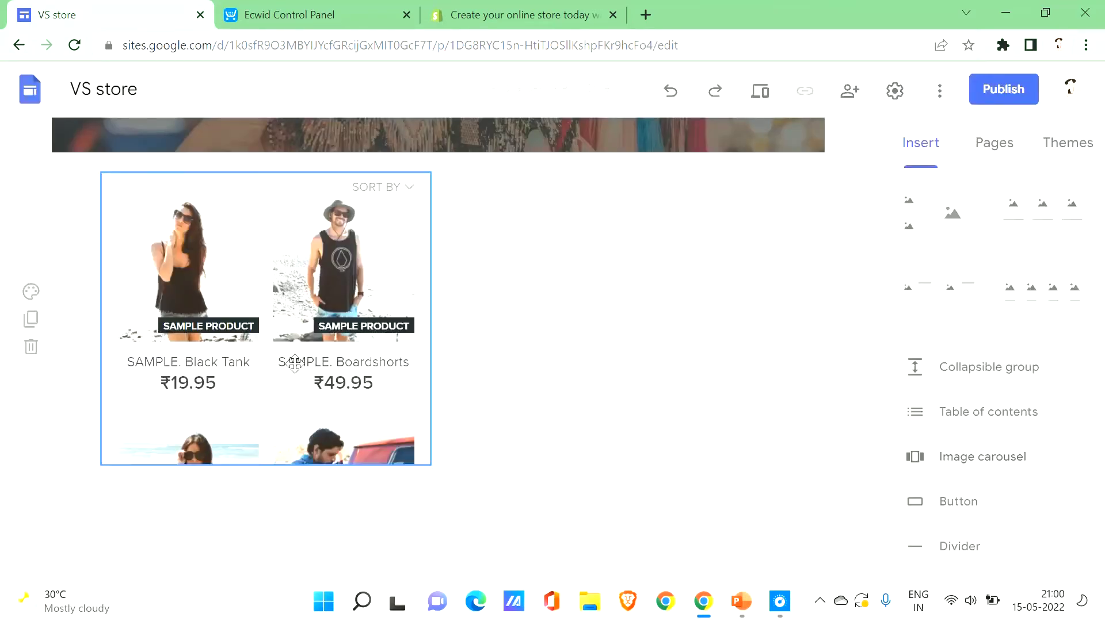
# Widen the embedded storefront to the full content width and extend its height to include the second product row's photos.
pyautogui.moveTo(430, 319); pyautogui.dragTo(794, 368)
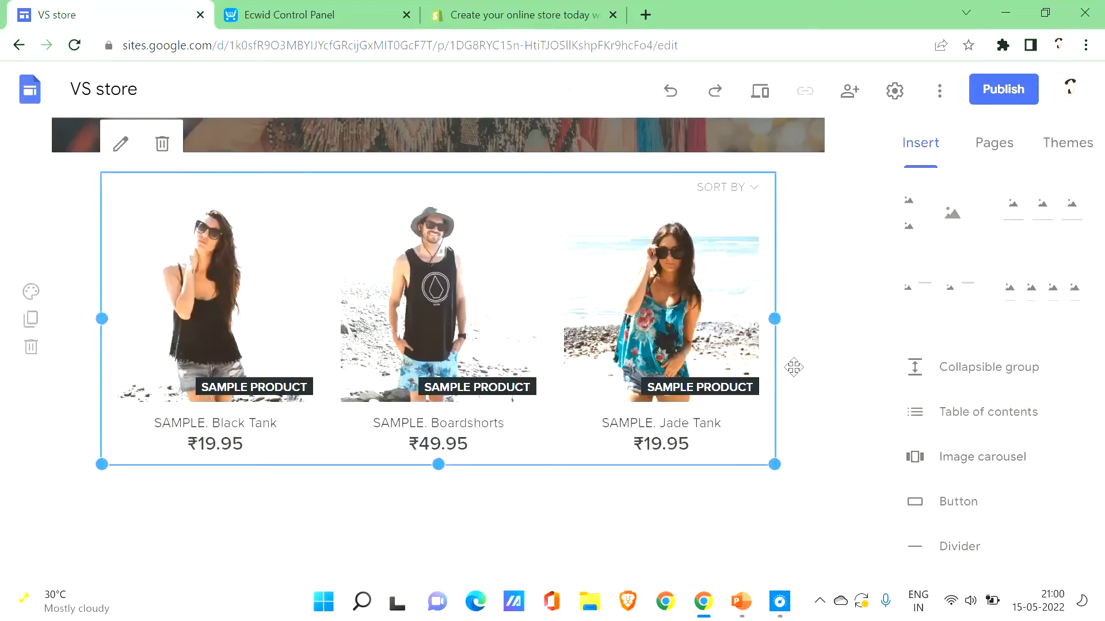
pyautogui.moveTo(437, 464); pyautogui.dragTo(439, 581)
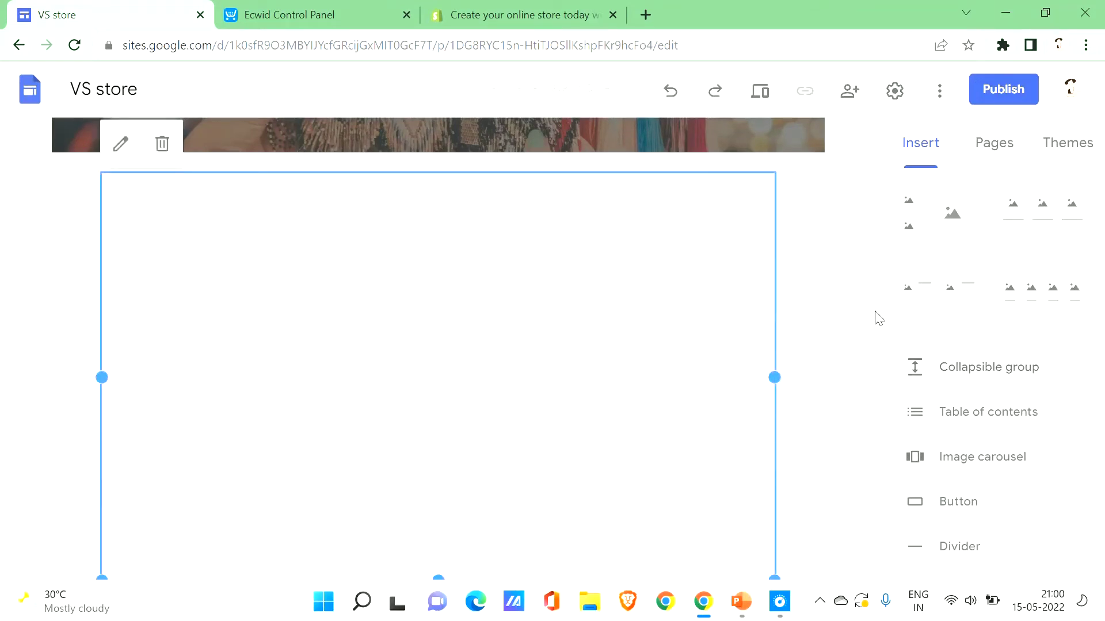
pyautogui.moveTo(879, 318); pyautogui.dragTo(873, 359)
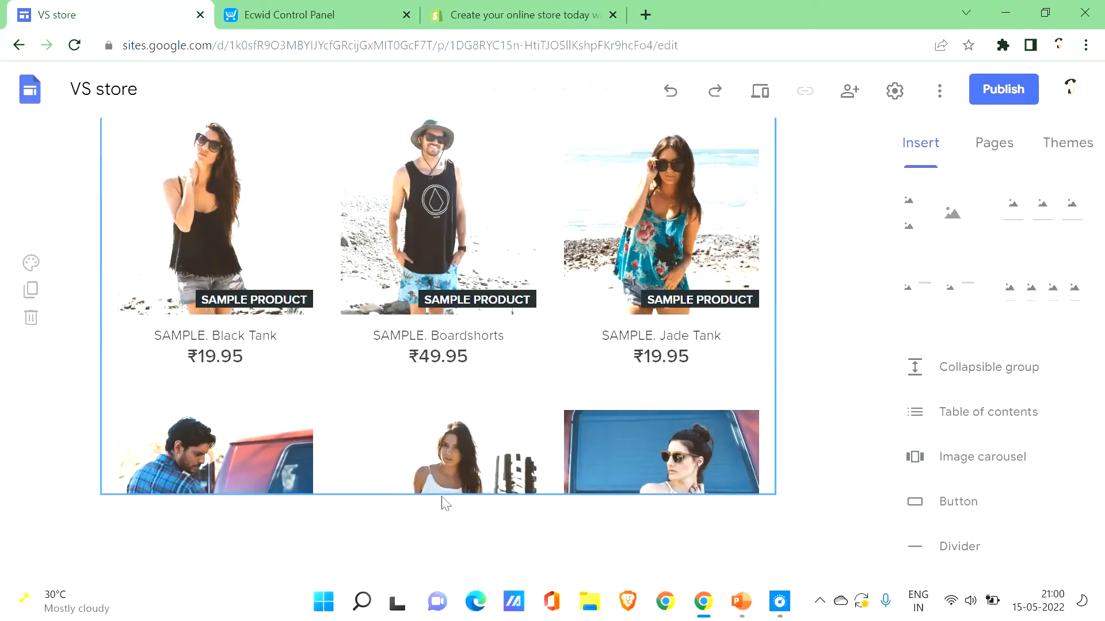
pyautogui.moveTo(517, 310); pyautogui.dragTo(376, 230)
pyautogui.click(478, 355)
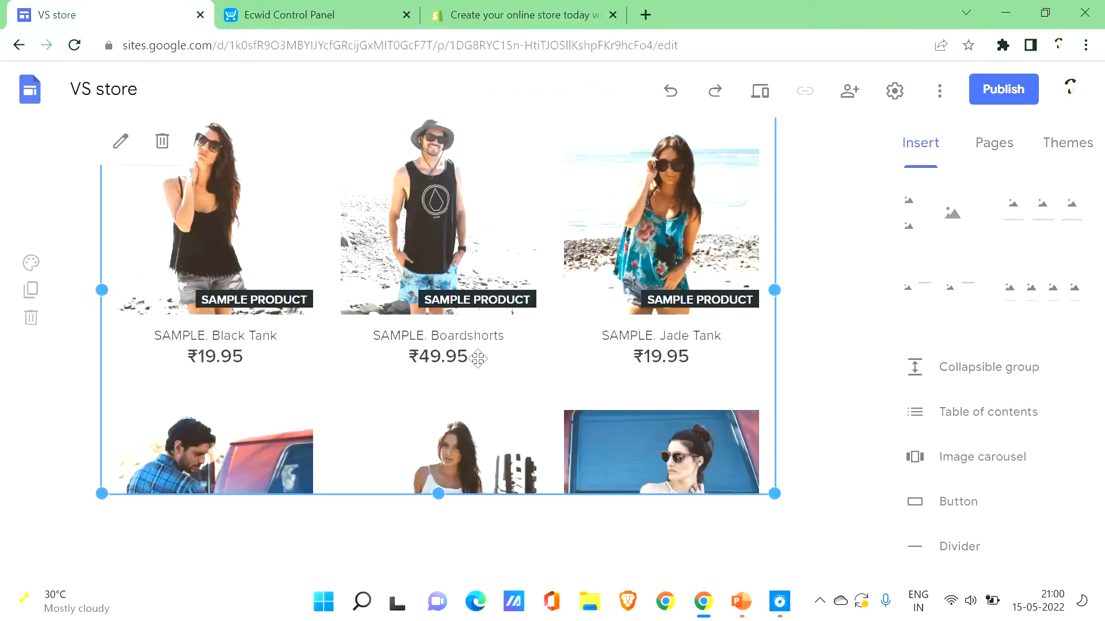
pyautogui.moveTo(440, 495); pyautogui.dragTo(409, 559)
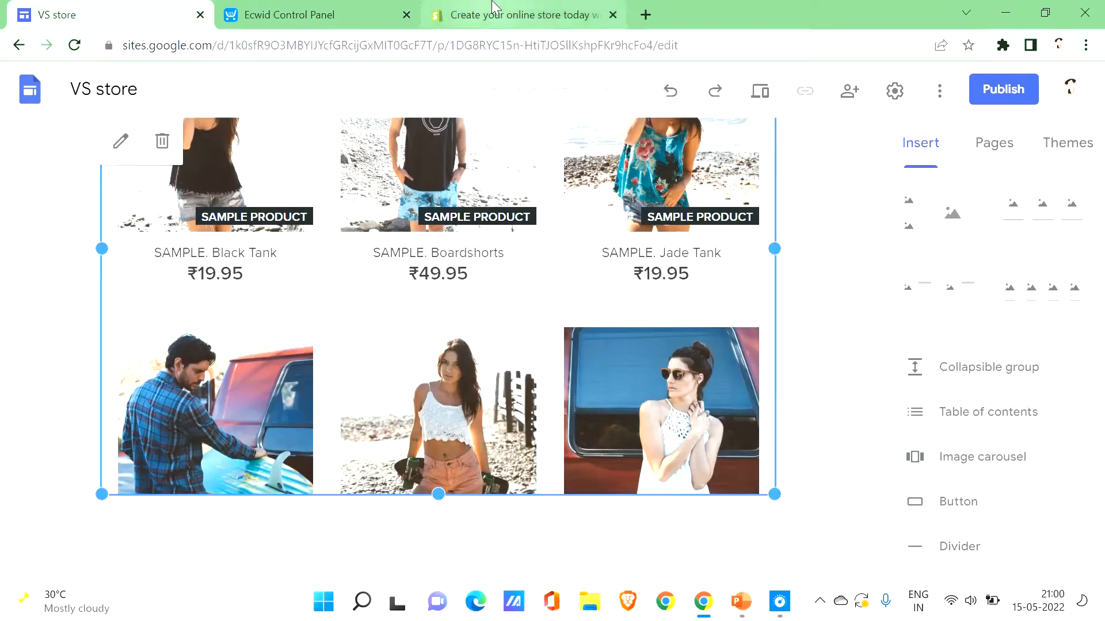
# Compare Ecwid's upgrade plans with Shopify's pricing plans, then close the Shopify page.
pyautogui.click(286, 10)
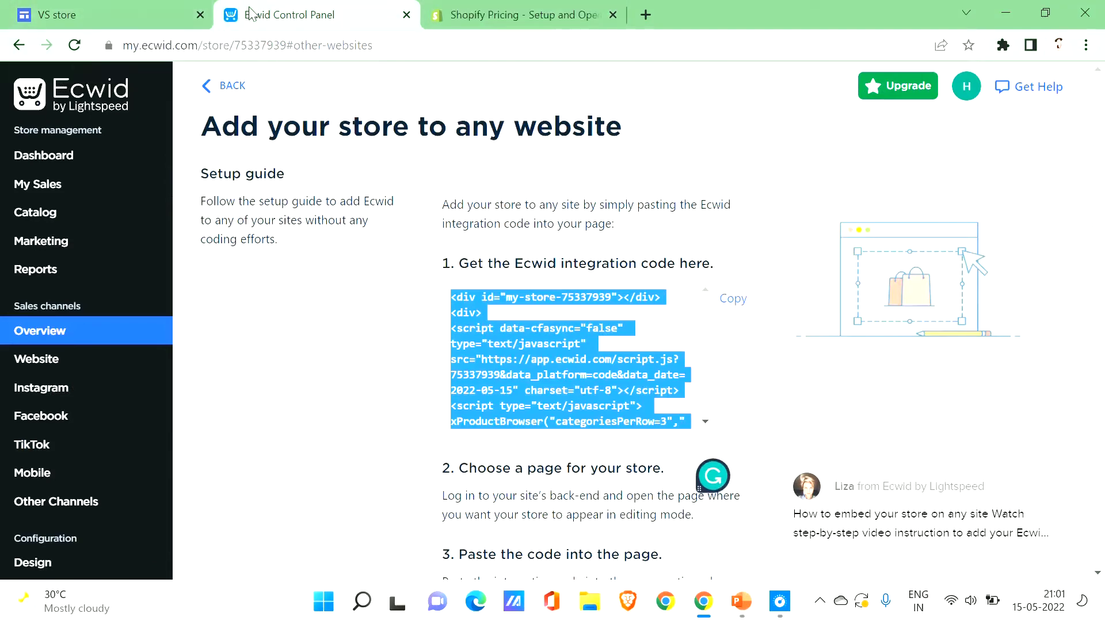
pyautogui.click(896, 85)
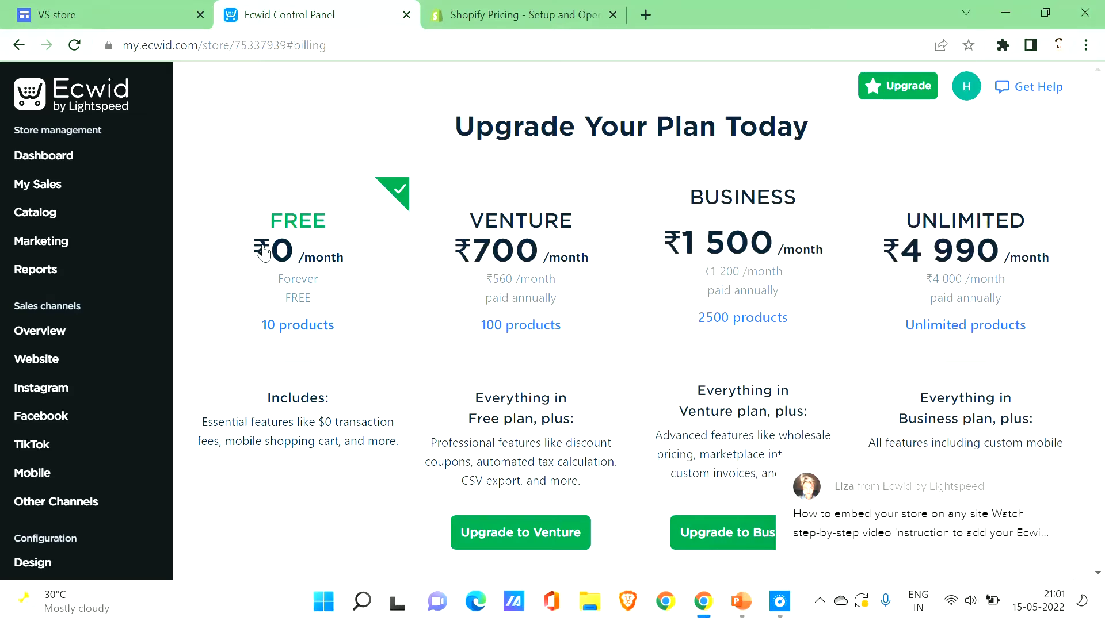
pyautogui.click(540, 9)
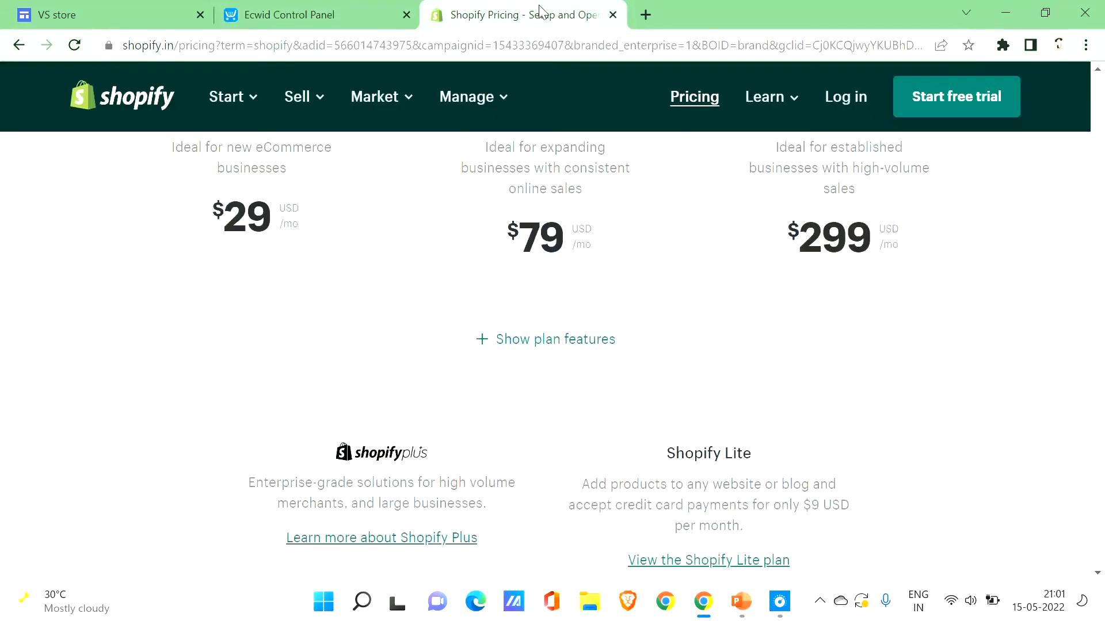
pyautogui.scroll(3, 1099, 155)
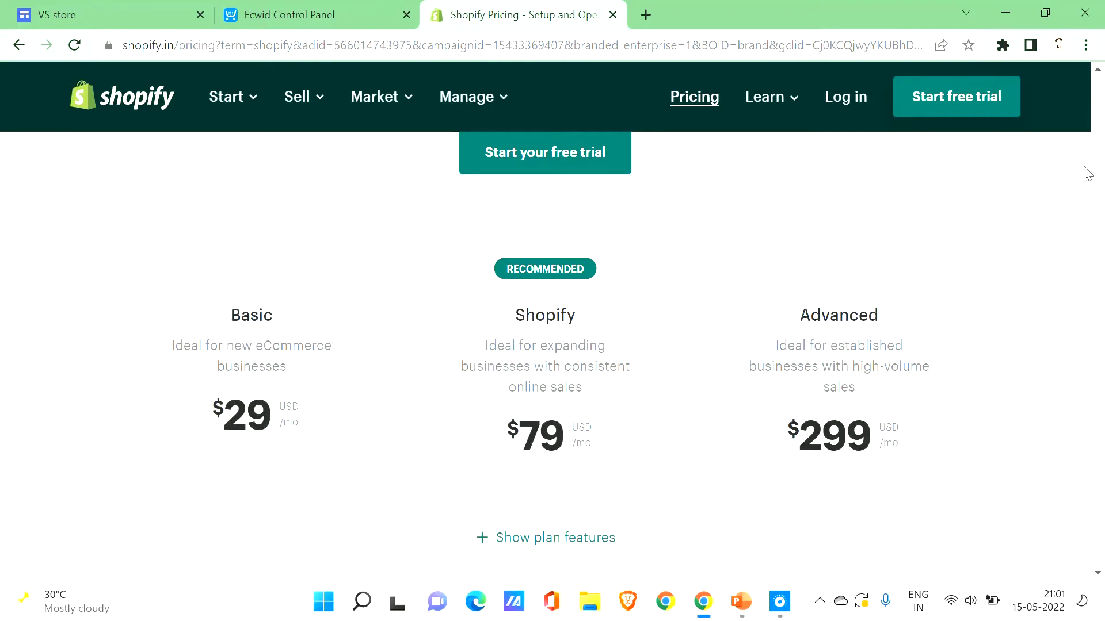
pyautogui.scroll(3, 1096, 144)
pyautogui.moveTo(1102, 103)
pyautogui.mouseDown()
pyautogui.moveTo(1102, 345)
pyautogui.moveTo(1102, 102)
pyautogui.mouseUp()
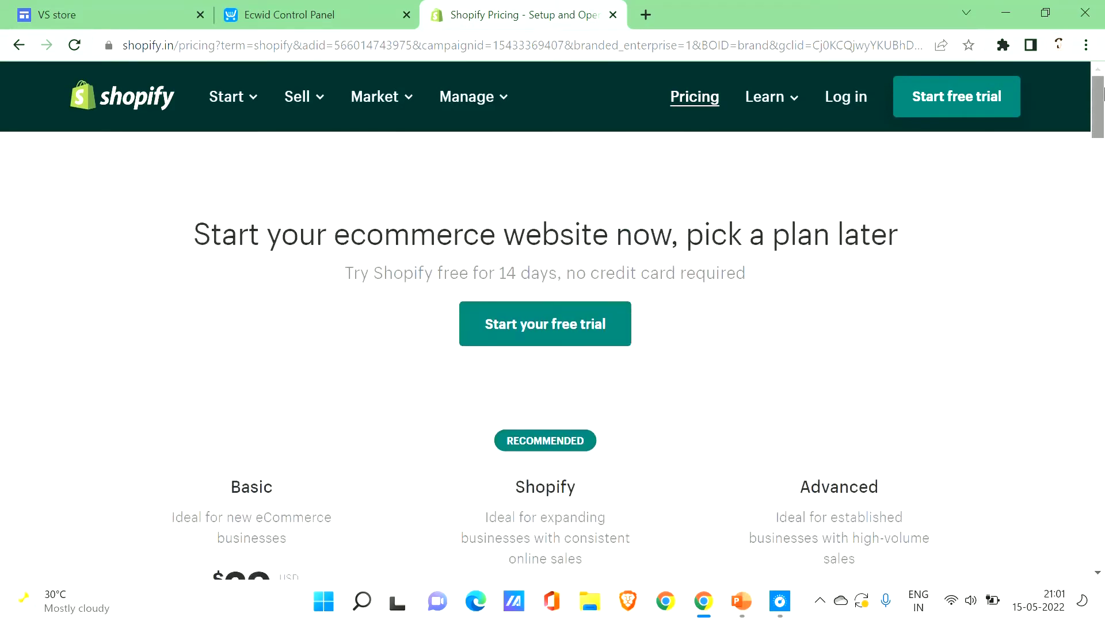
pyautogui.click(247, 16)
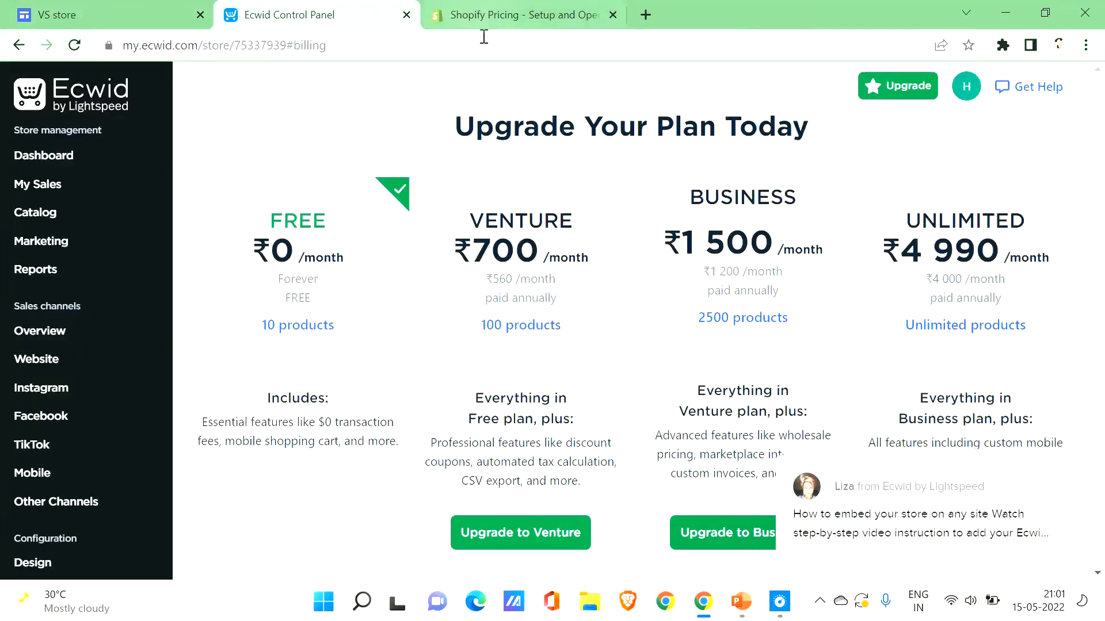
pyautogui.click(614, 15)
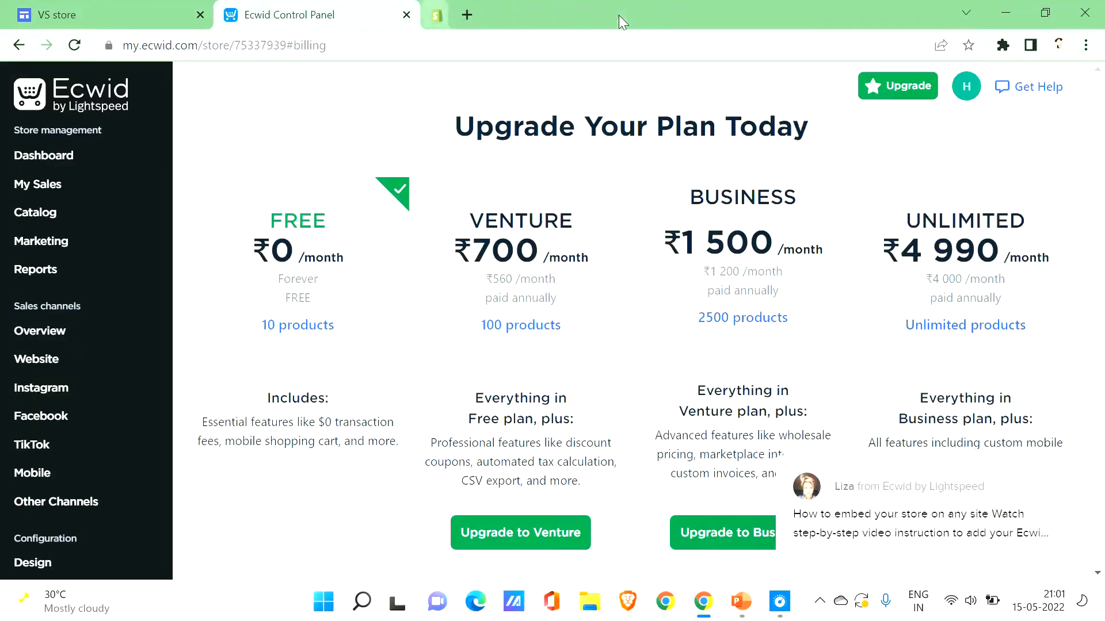
# Open the Ecwid product catalog and delete all sample products.
pyautogui.click(40, 332)
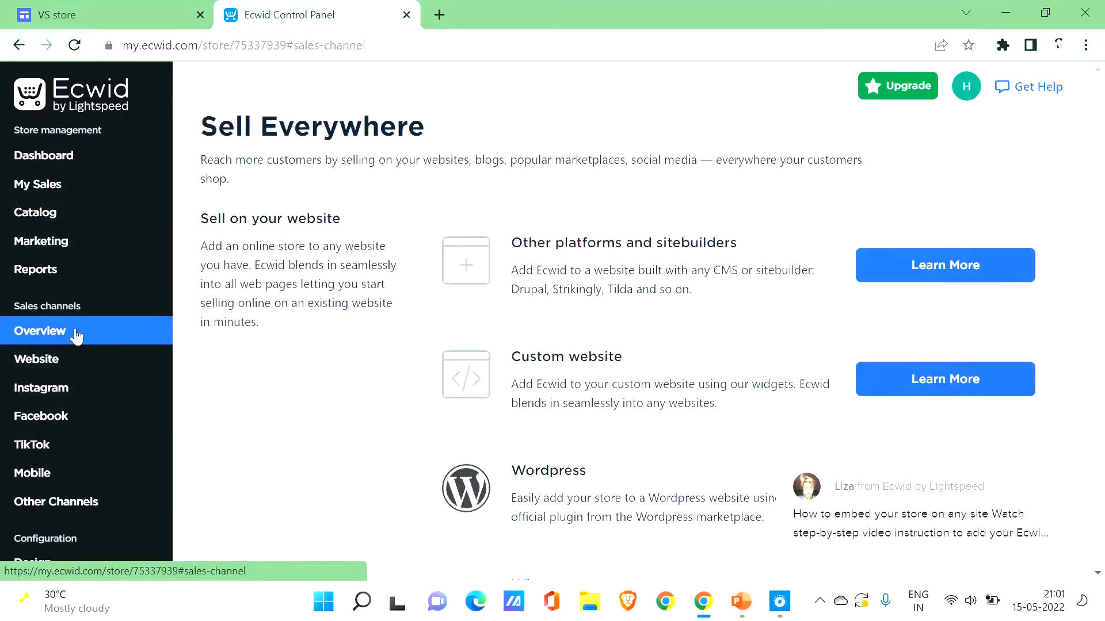
pyautogui.click(96, 223)
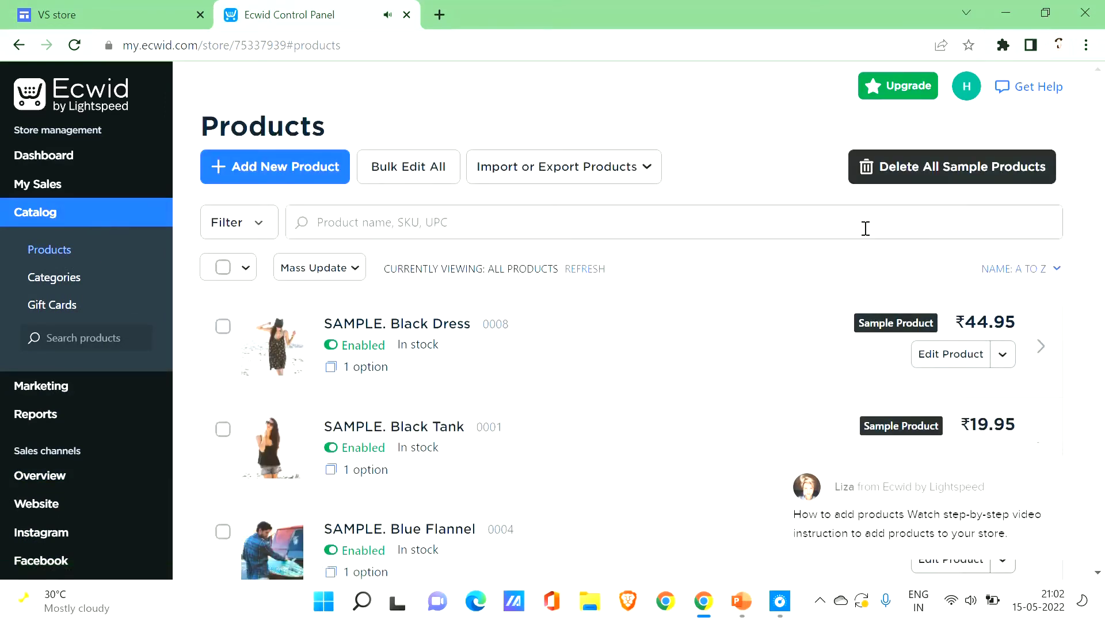
pyautogui.moveTo(1097, 115)
pyautogui.mouseDown()
pyautogui.moveTo(1097, 391)
pyautogui.moveTo(1102, 121)
pyautogui.mouseUp()
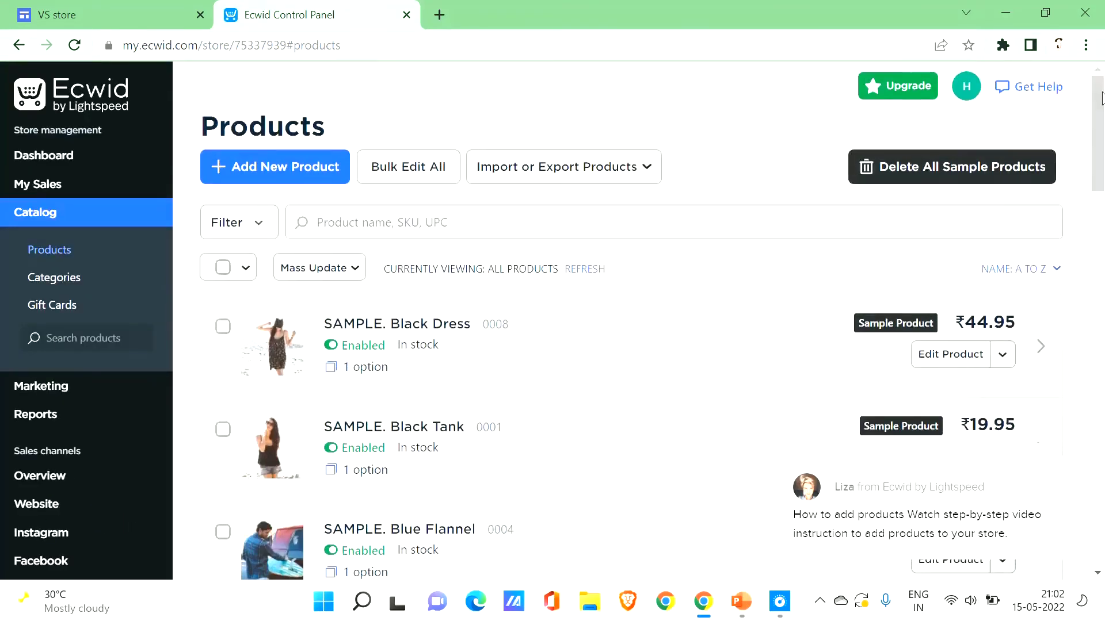
pyautogui.click(953, 178)
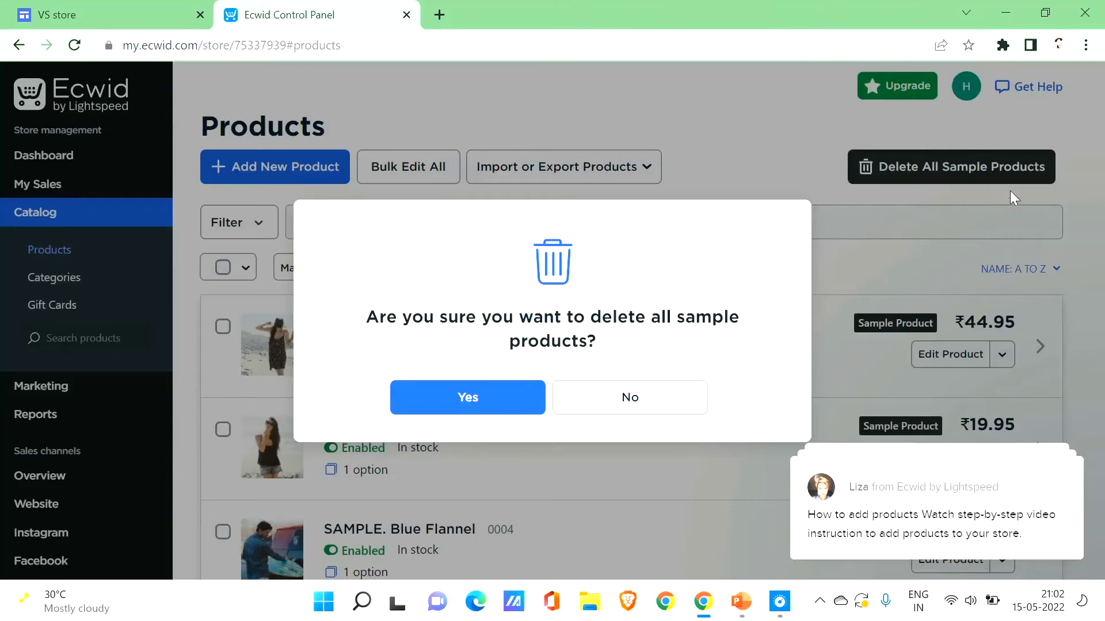
pyautogui.click(439, 399)
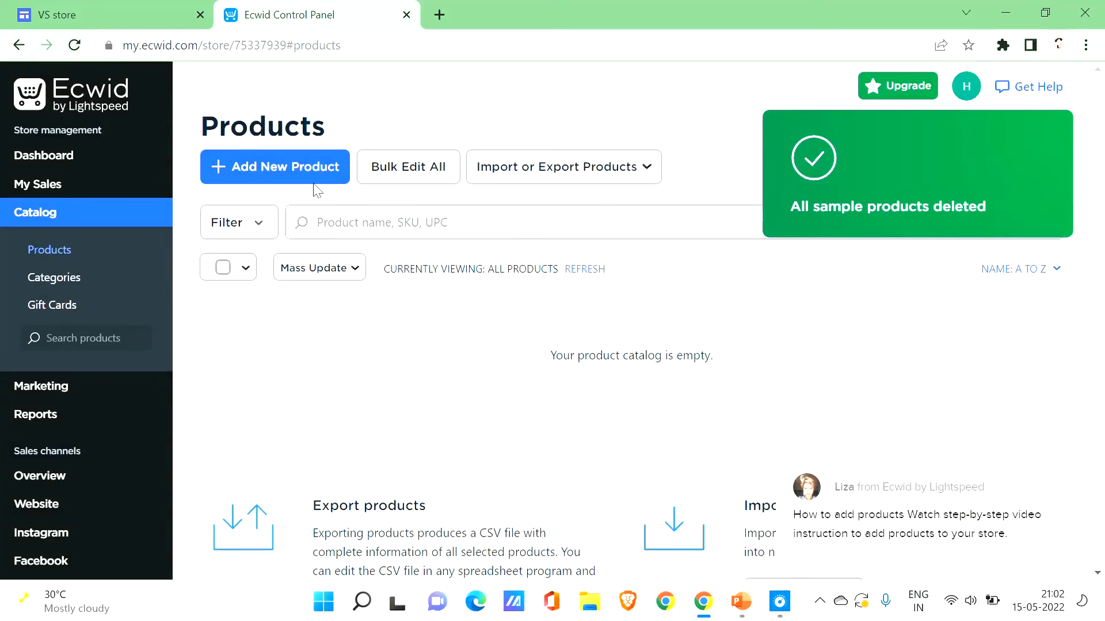
# Start a new product and review its image, name, SKU, weight, description, ribbon and subtitle fields.
pyautogui.click(272, 183)
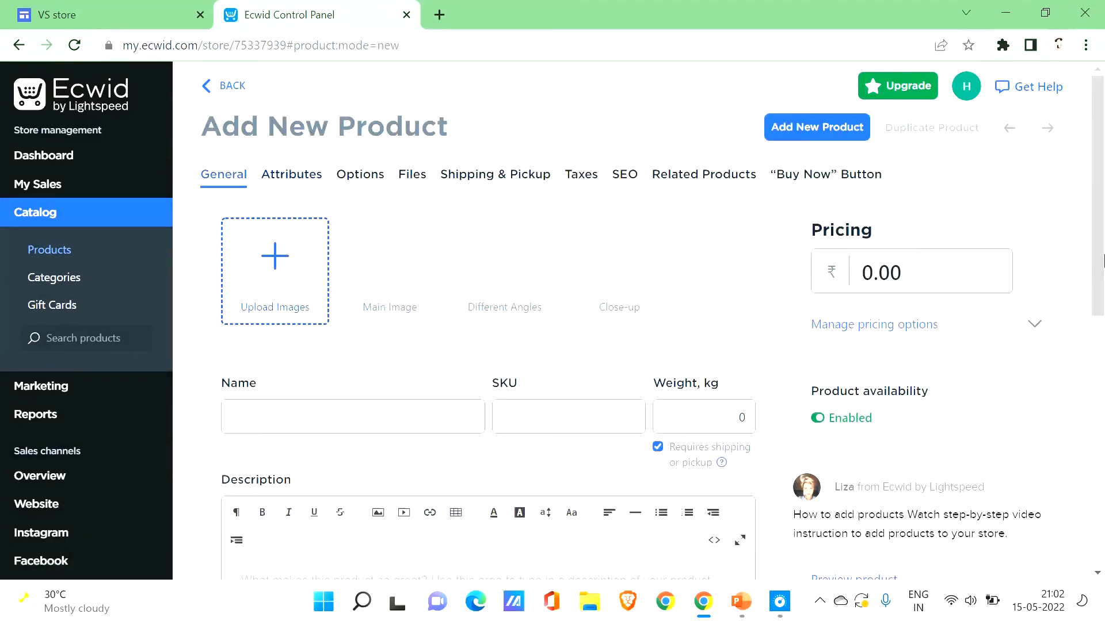
pyautogui.moveTo(1102, 311); pyautogui.dragTo(1103, 172)
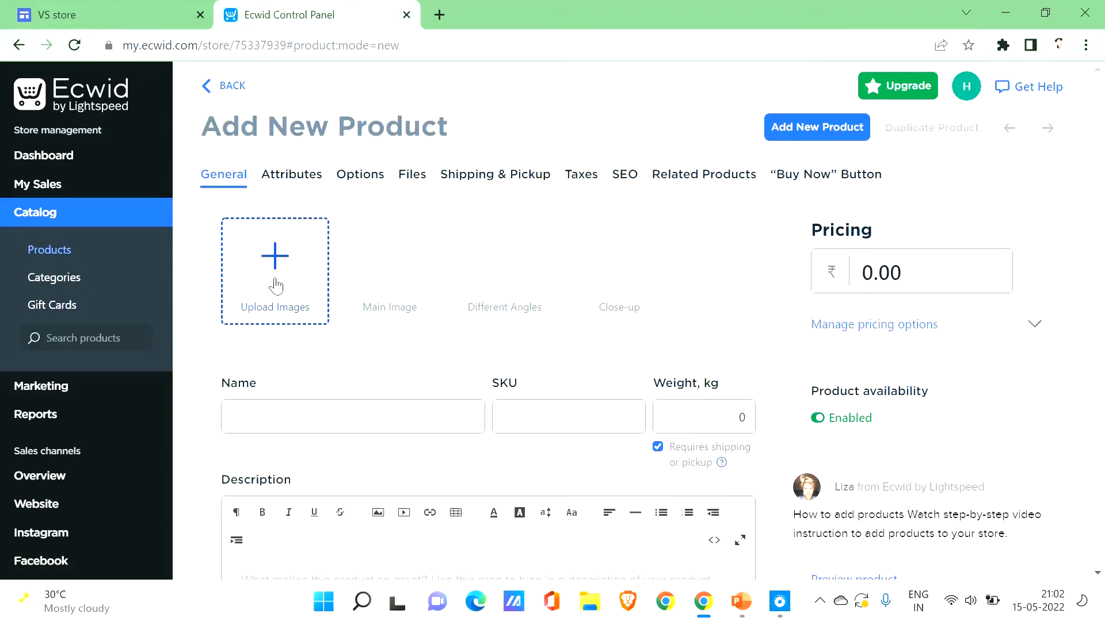
pyautogui.click(323, 430)
pyautogui.click(694, 429)
pyautogui.moveTo(1103, 216); pyautogui.dragTo(1098, 359)
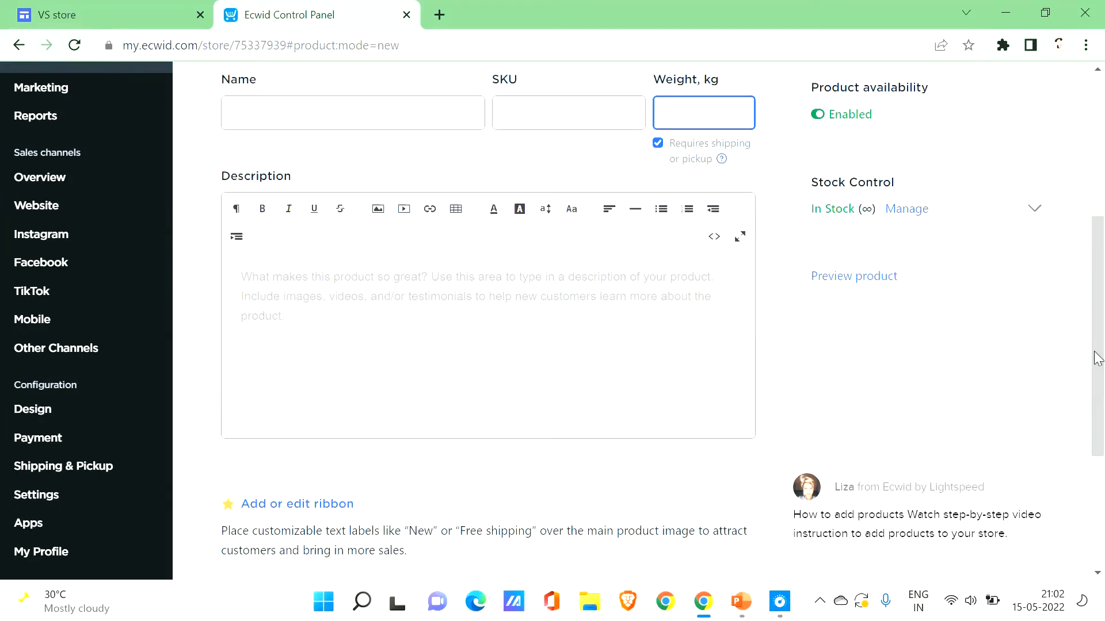
pyautogui.click(554, 360)
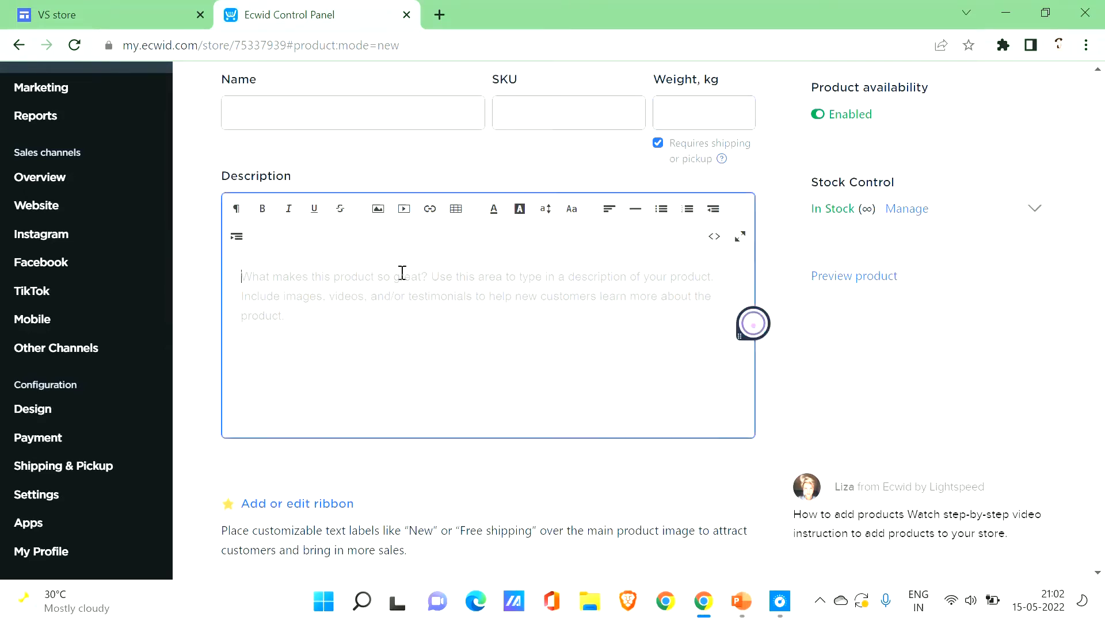
pyautogui.scroll(-3, 1099, 278)
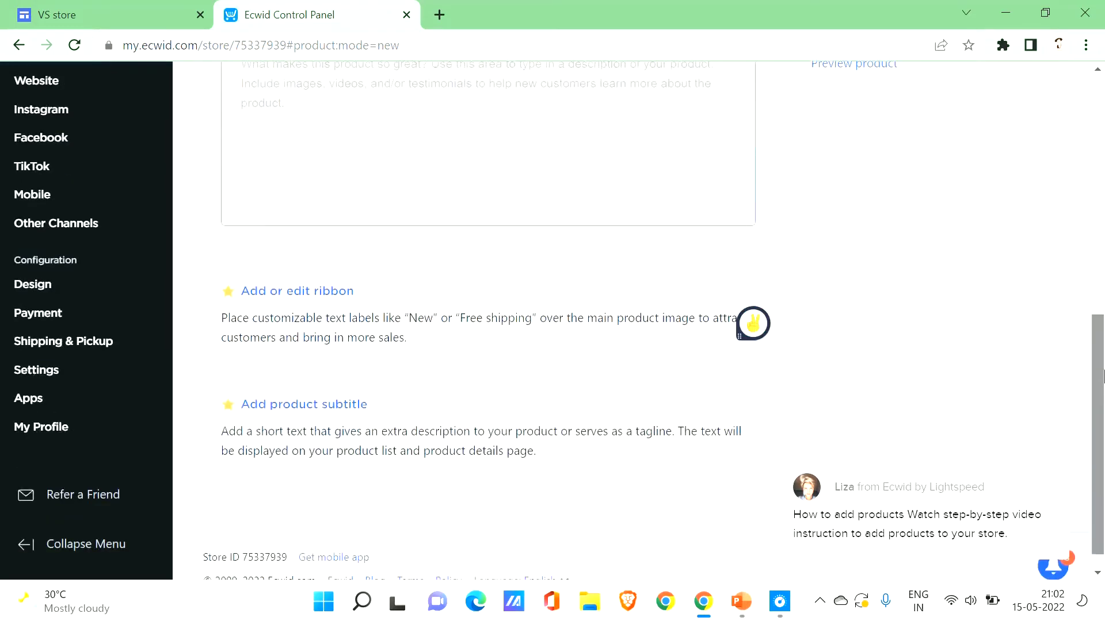
pyautogui.scroll(9, 1099, 278)
# Review the new product's price field and expand its pricing options to examine them, then collapse them again.
pyautogui.click(929, 286)
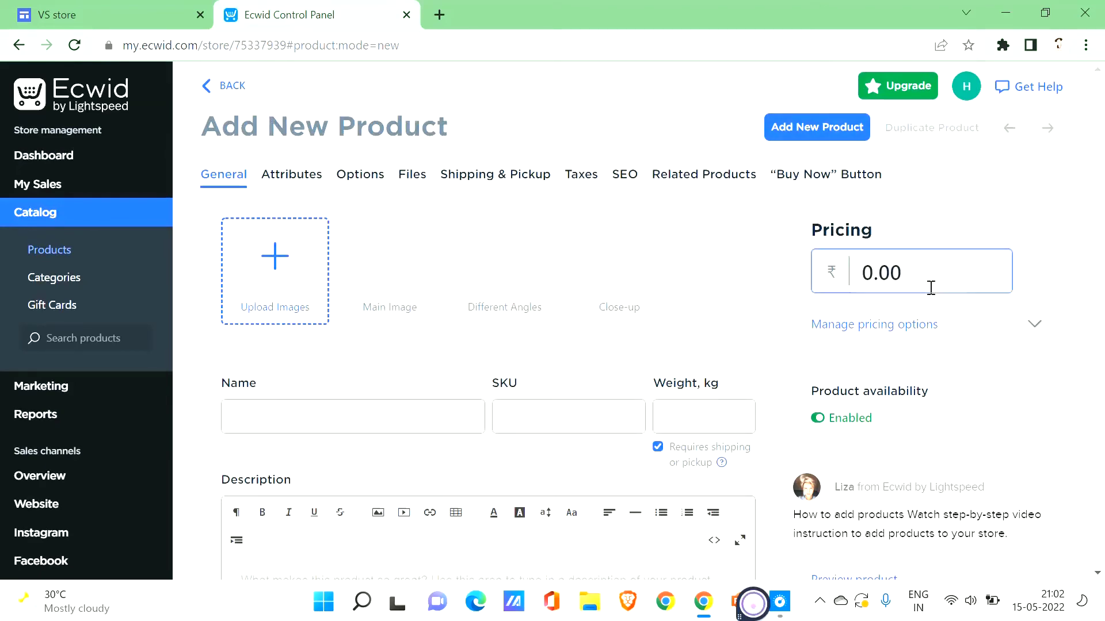
pyautogui.click(1035, 328)
pyautogui.scroll(-3, 1087, 286)
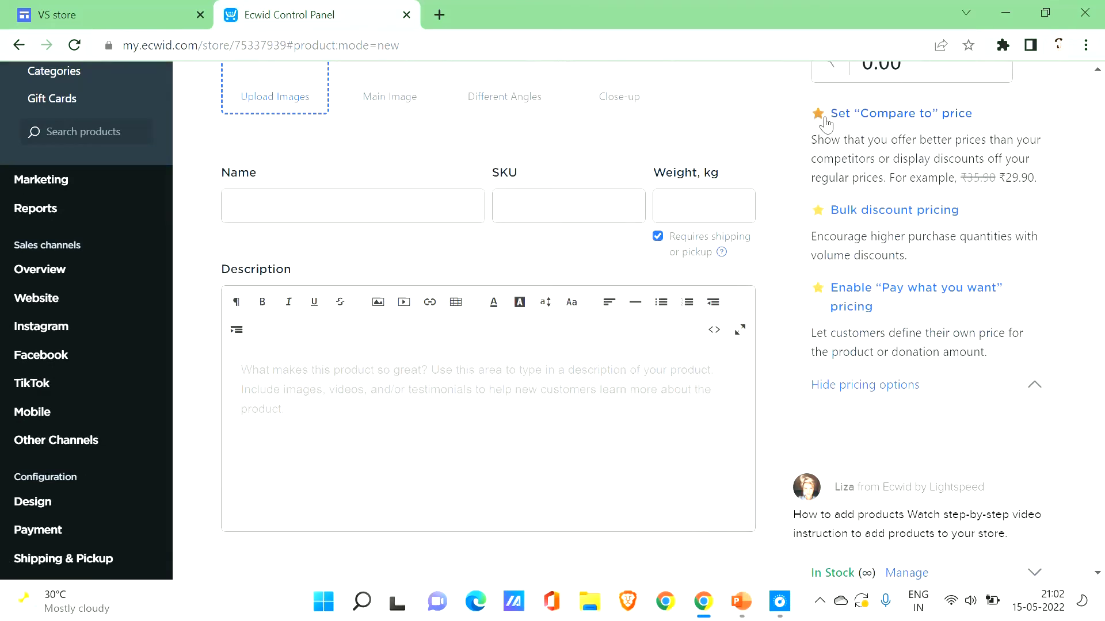
pyautogui.moveTo(1031, 401)
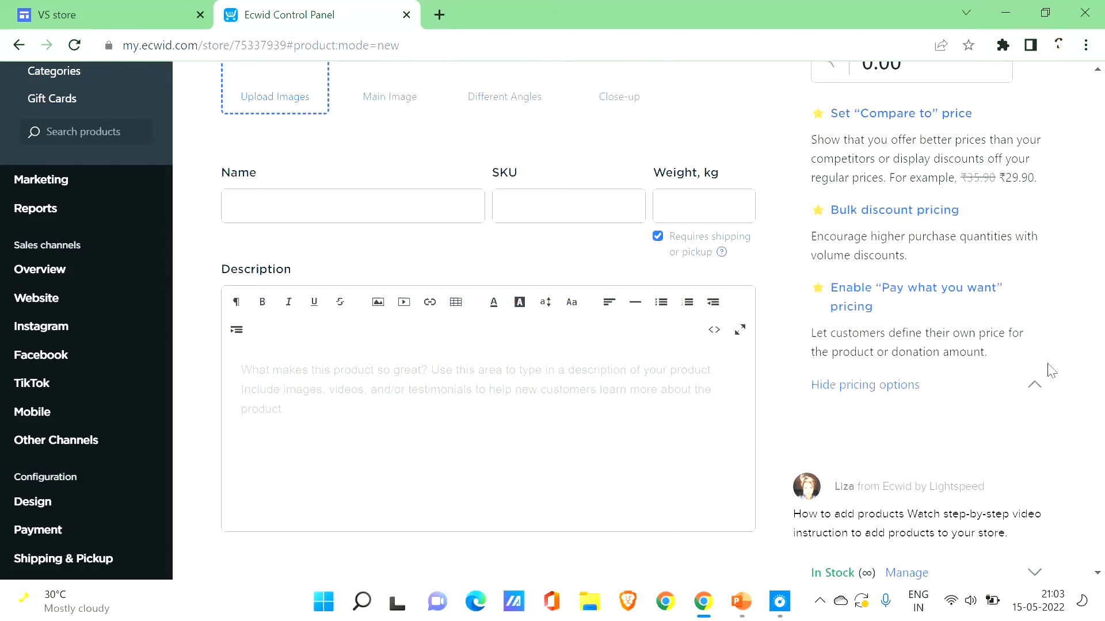
pyautogui.click(1031, 398)
pyautogui.moveTo(1099, 216); pyautogui.dragTo(1101, 170)
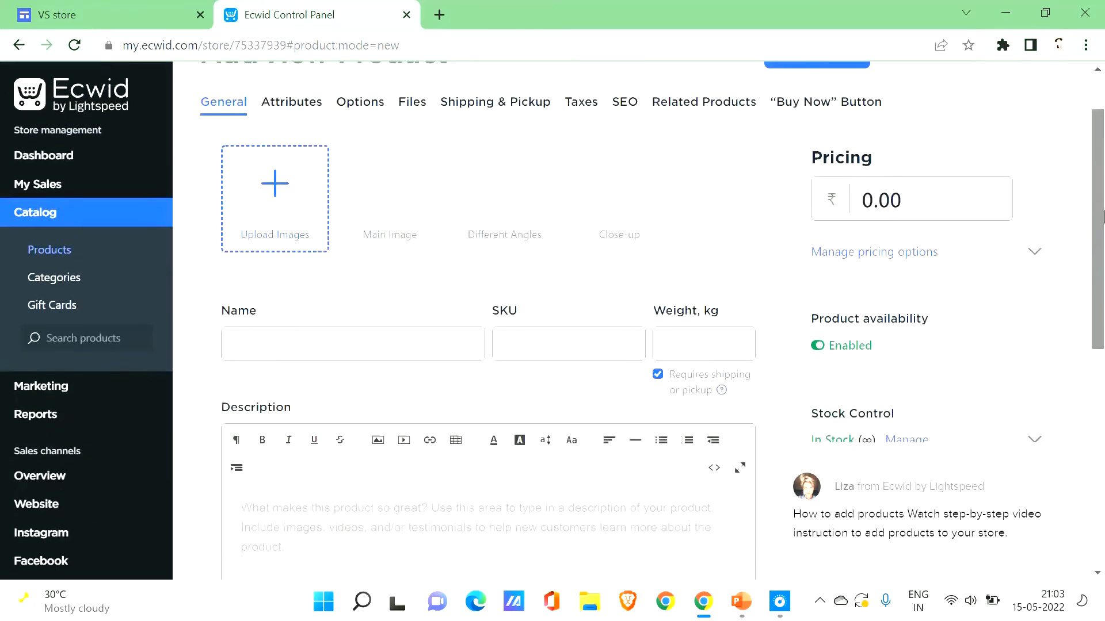
pyautogui.scroll(1, 576, 264)
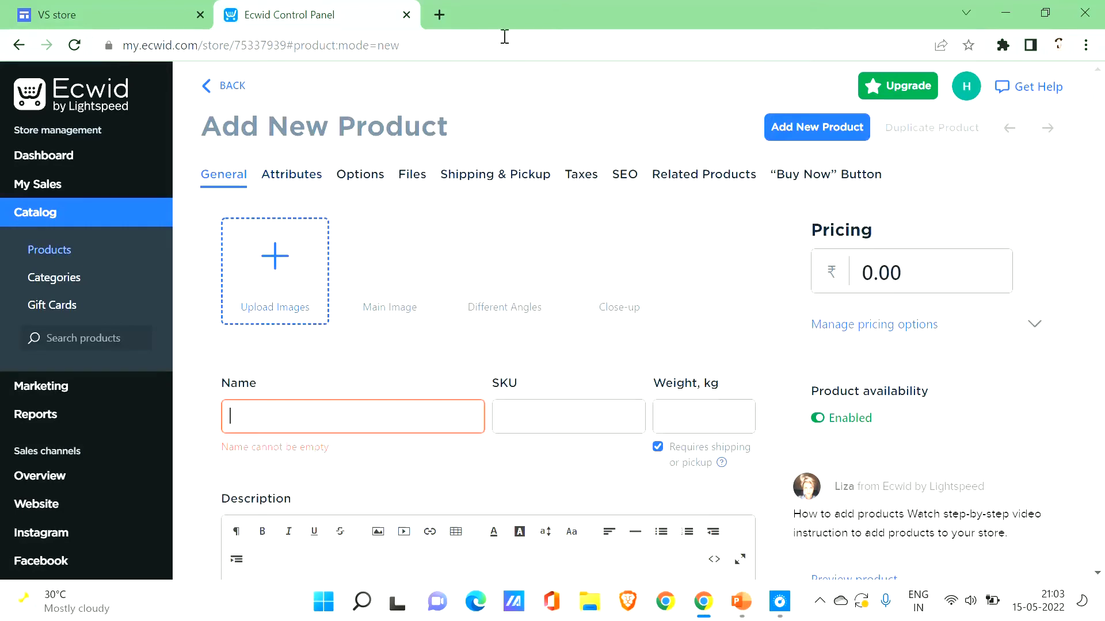
# Enter the placeholder product name adf and review the product's options, variations and digital file settings.
pyautogui.click(292, 173)
pyautogui.click(245, 187)
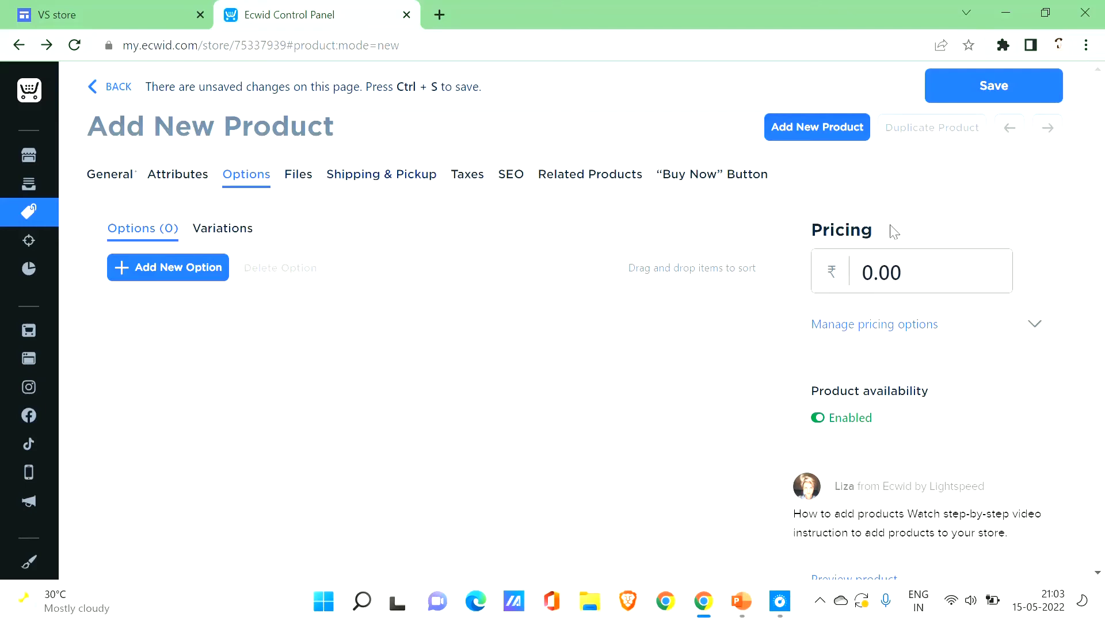
pyautogui.moveTo(1099, 199)
pyautogui.mouseDown()
pyautogui.moveTo(1099, 425)
pyautogui.moveTo(1099, 215)
pyautogui.mouseUp()
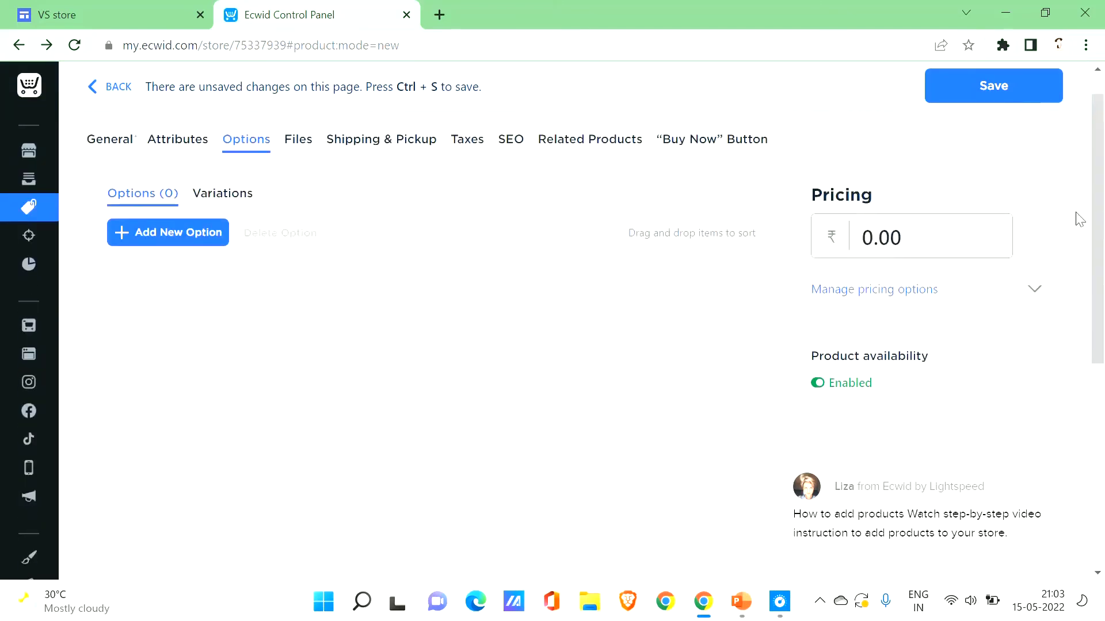
pyautogui.click(223, 199)
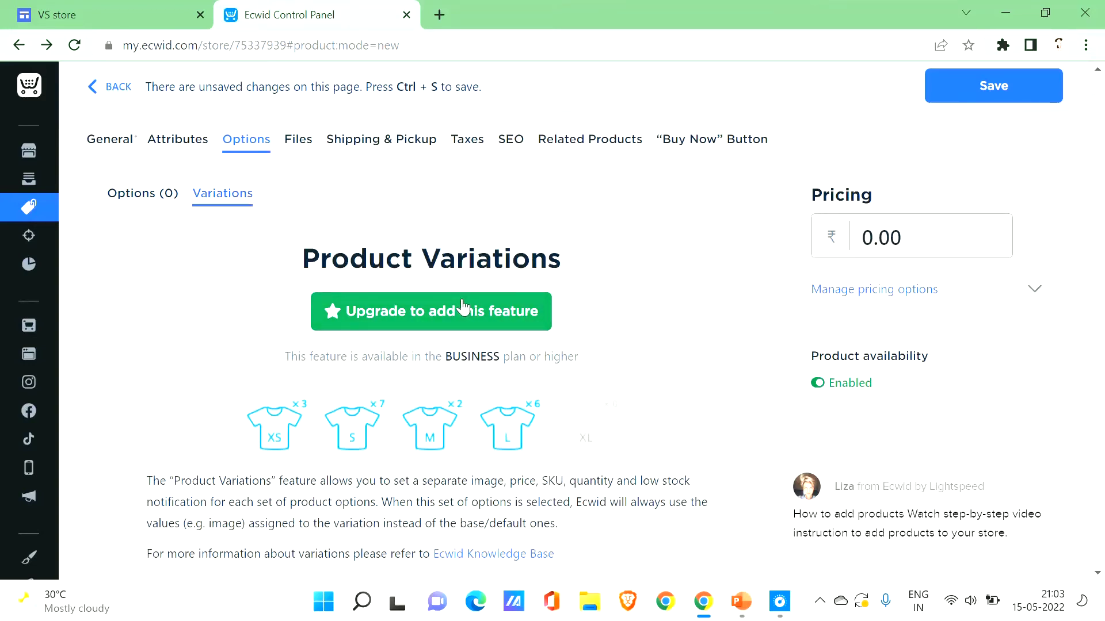
pyautogui.click(309, 145)
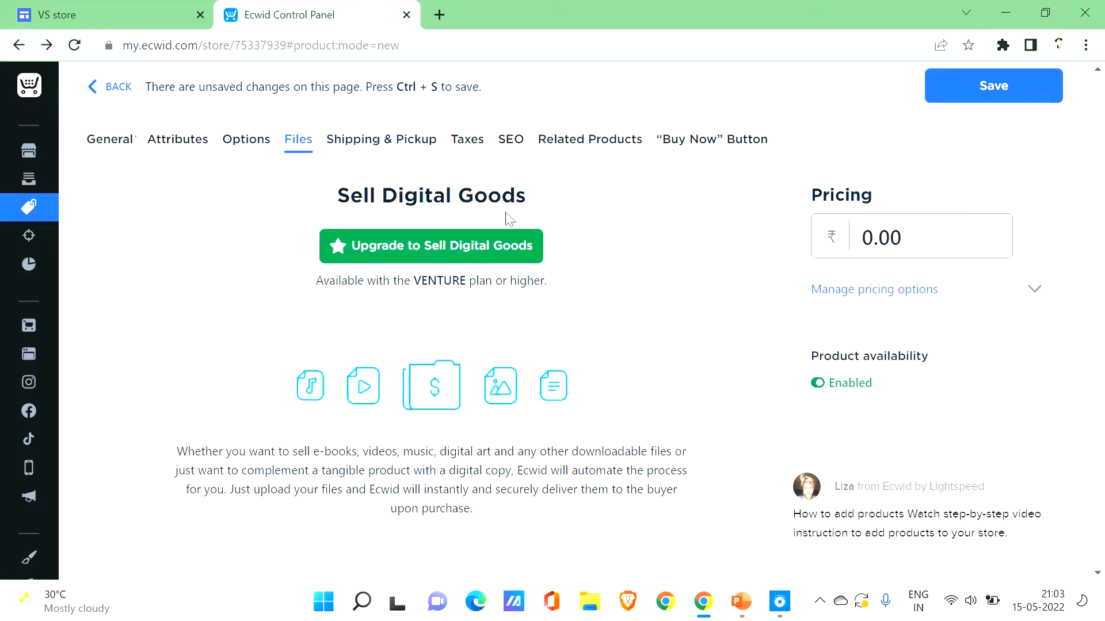
# Review the product's shipping and pickup, tax, SEO, related products and "Buy Now" button settings.
pyautogui.click(373, 148)
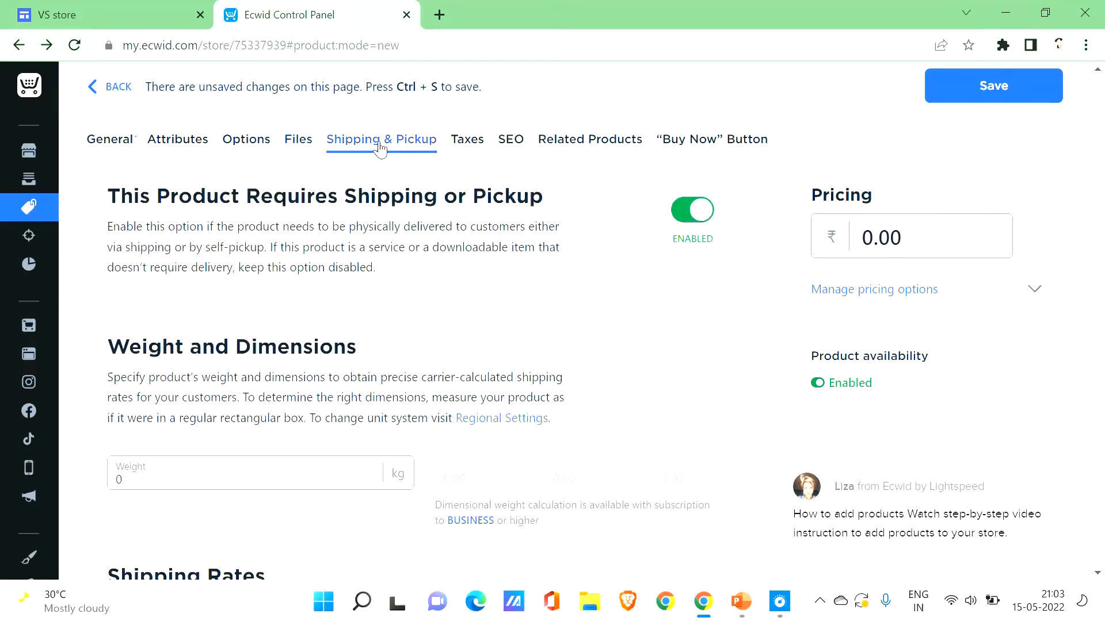
pyautogui.click(481, 148)
pyautogui.click(510, 146)
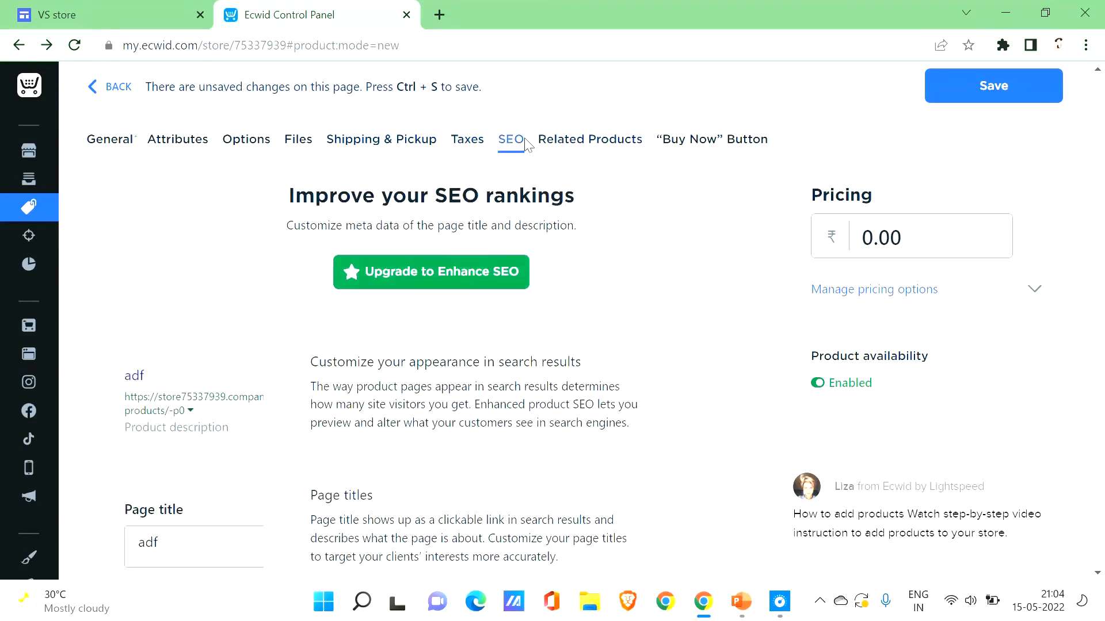
pyautogui.click(573, 138)
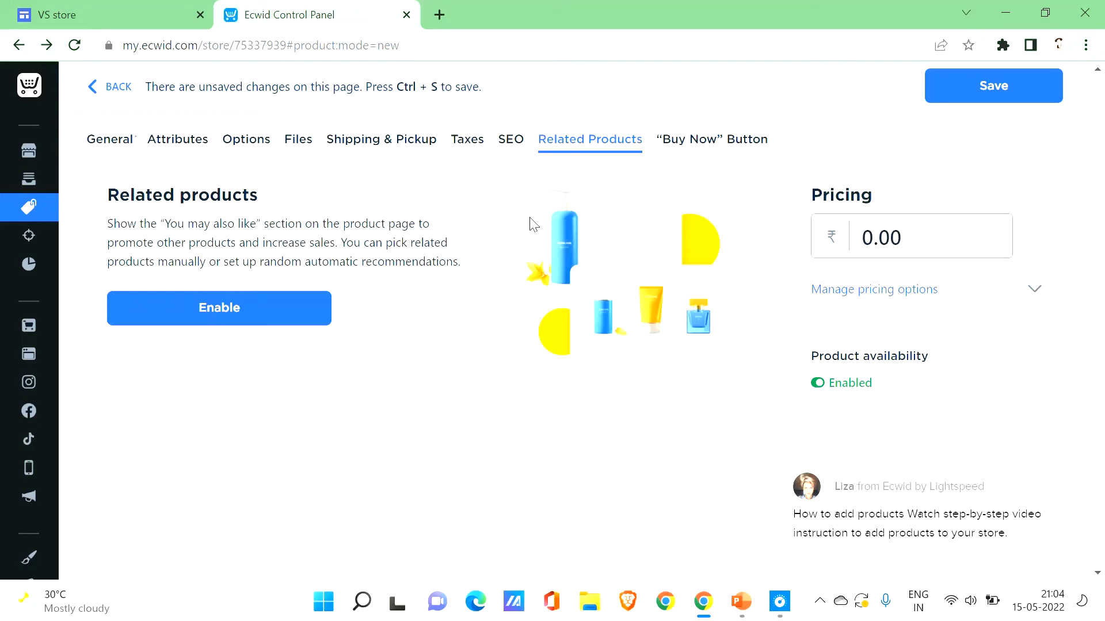
pyautogui.click(693, 145)
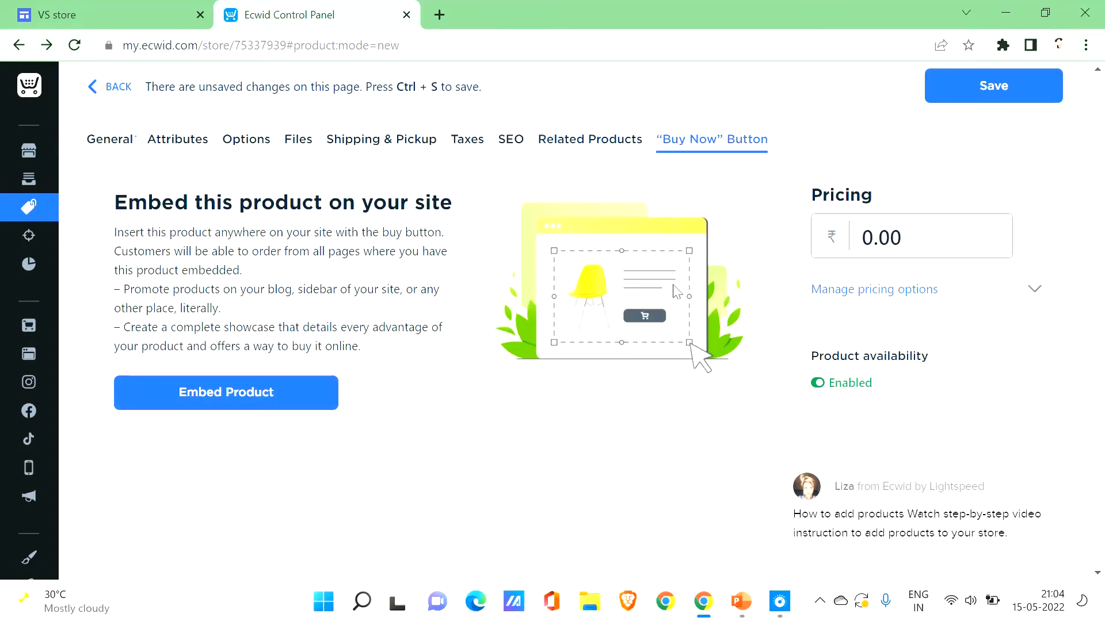
pyautogui.moveTo(1103, 248); pyautogui.dragTo(1103, 112)
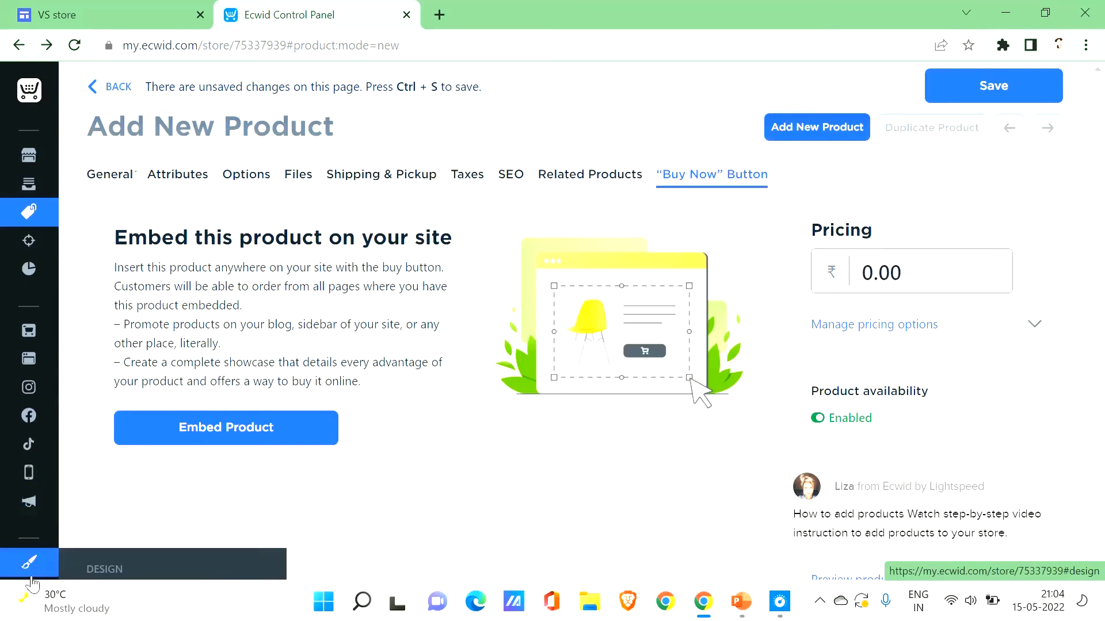
# Open the store's payment settings, discarding the unsaved product, and review the available payment methods and processors.
pyautogui.scroll(-7, 1103, 229)
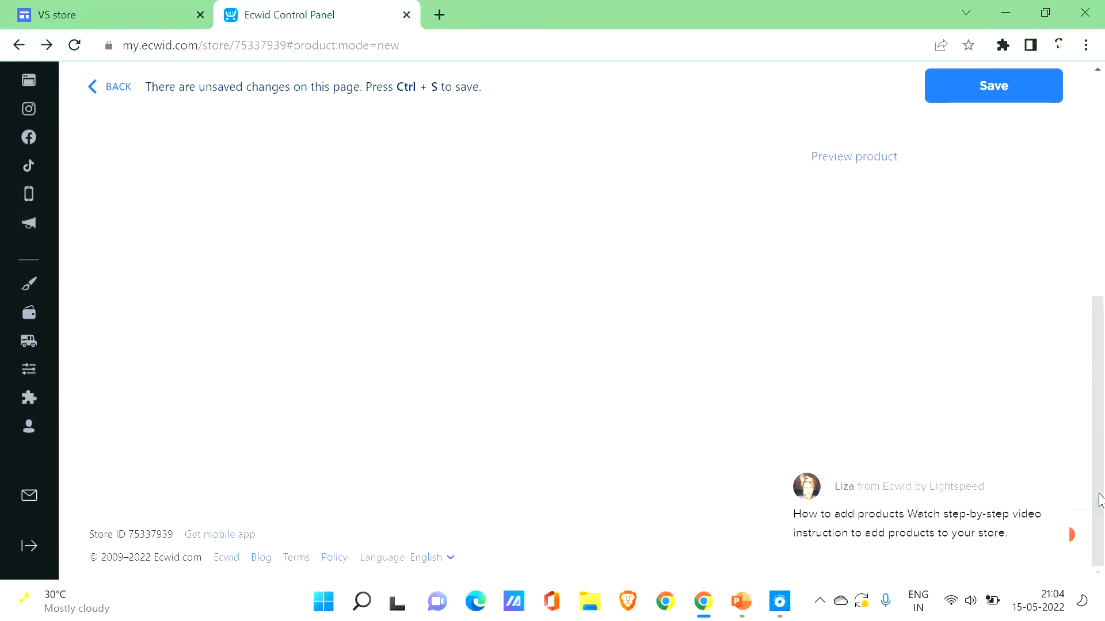
pyautogui.click(31, 546)
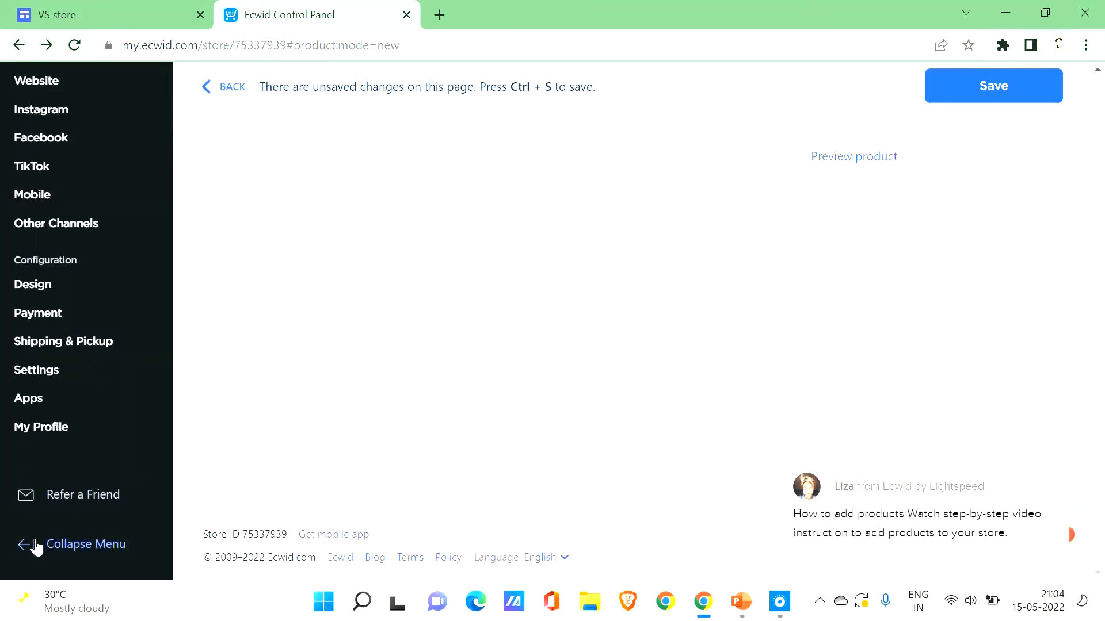
pyautogui.click(71, 313)
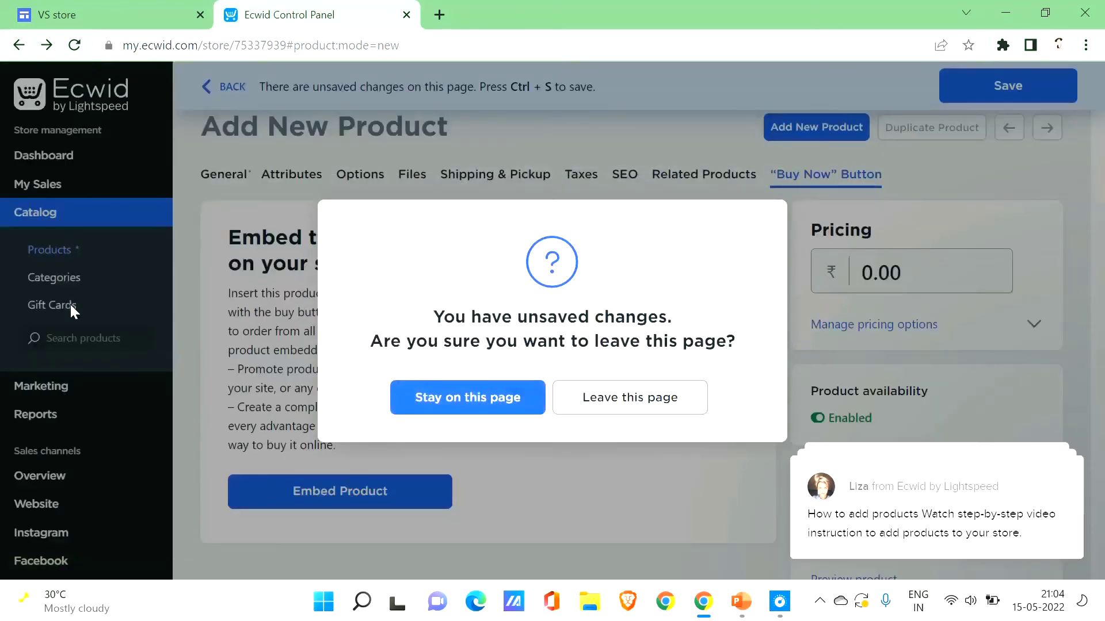
pyautogui.click(609, 408)
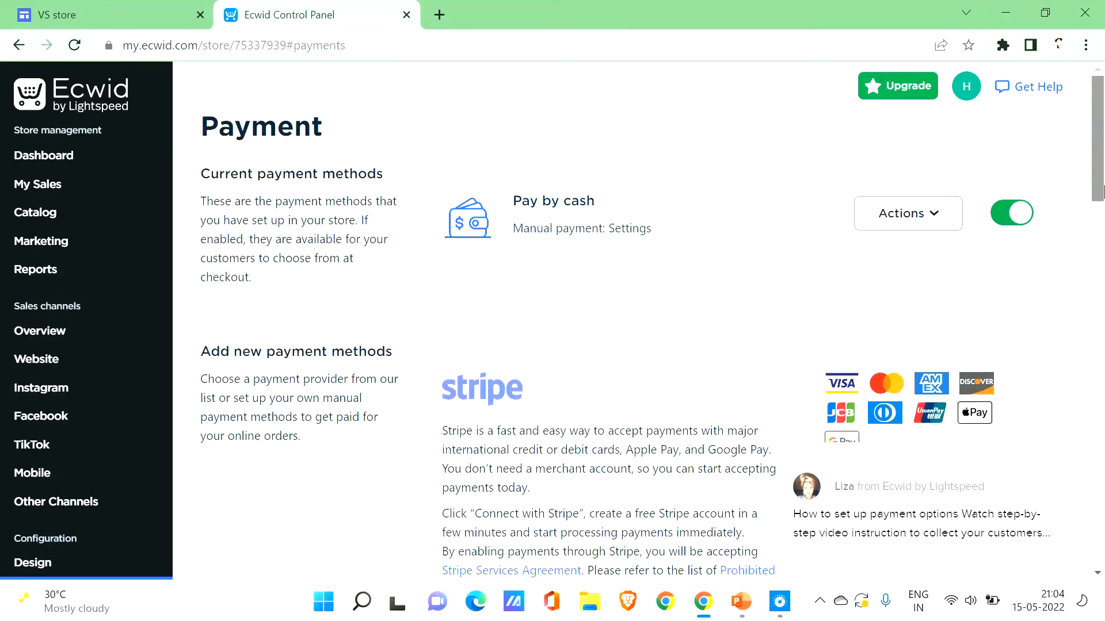
pyautogui.click(1096, 302)
pyautogui.scroll(2, 1096, 302)
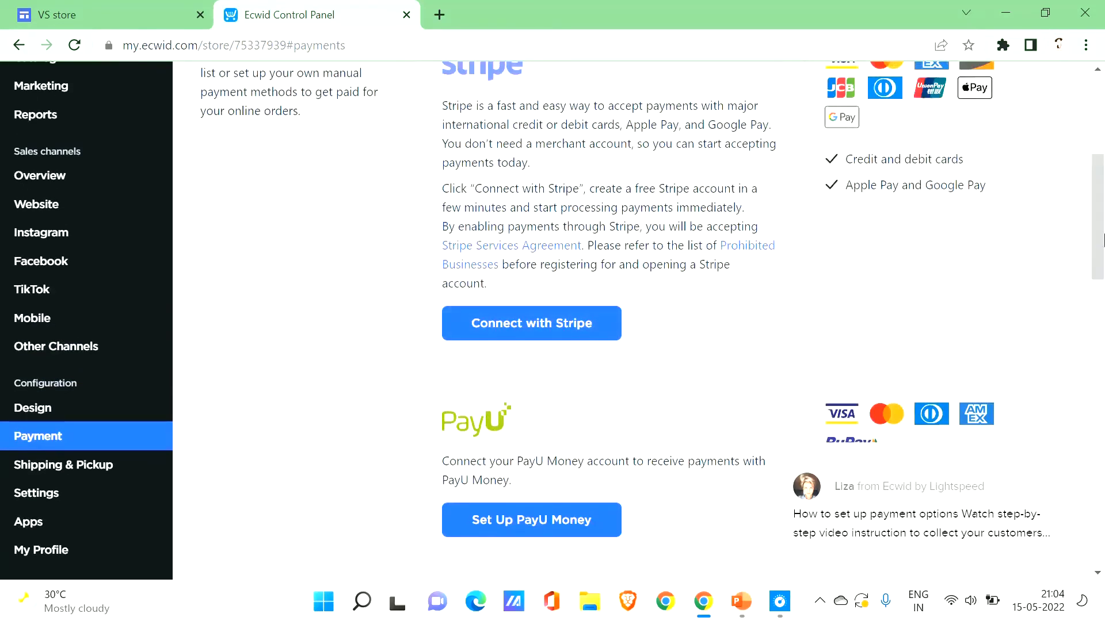
pyautogui.moveTo(1103, 231); pyautogui.dragTo(1092, 521)
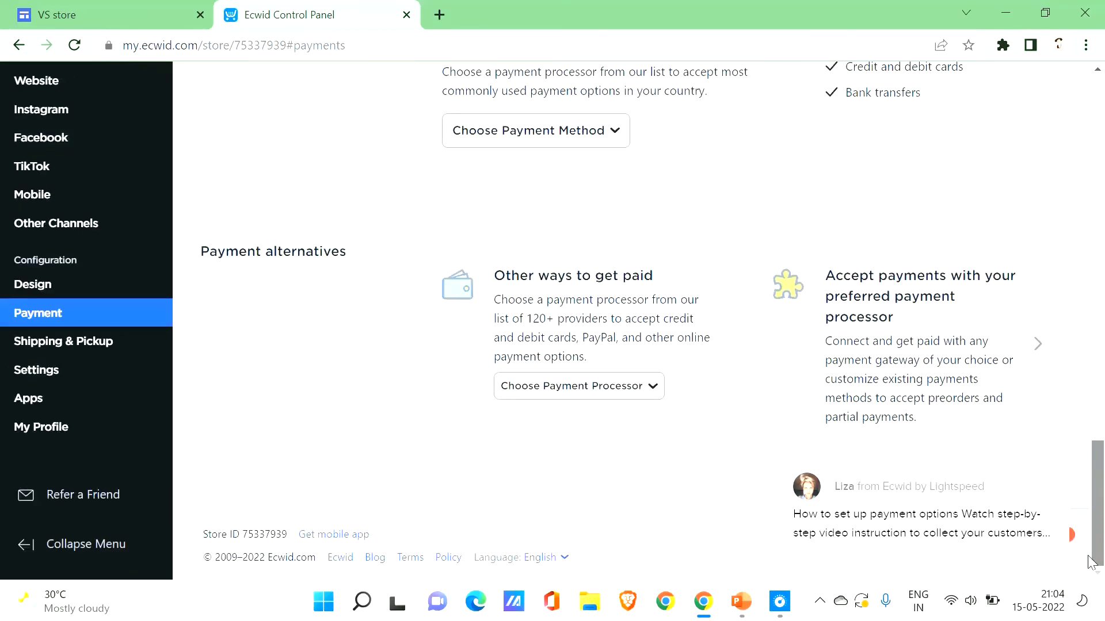
# Open the shipping and pickup settings and review the shipping, local delivery and self pickup methods.
pyautogui.click(23, 341)
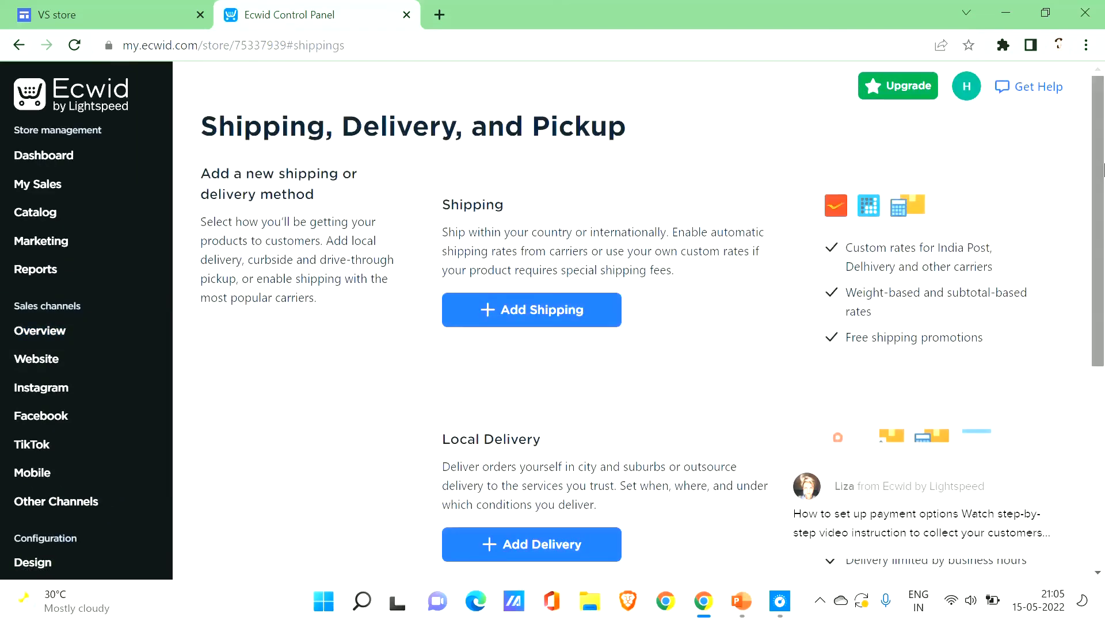
pyautogui.scroll(-1, 1102, 211)
pyautogui.scroll(1, 1102, 212)
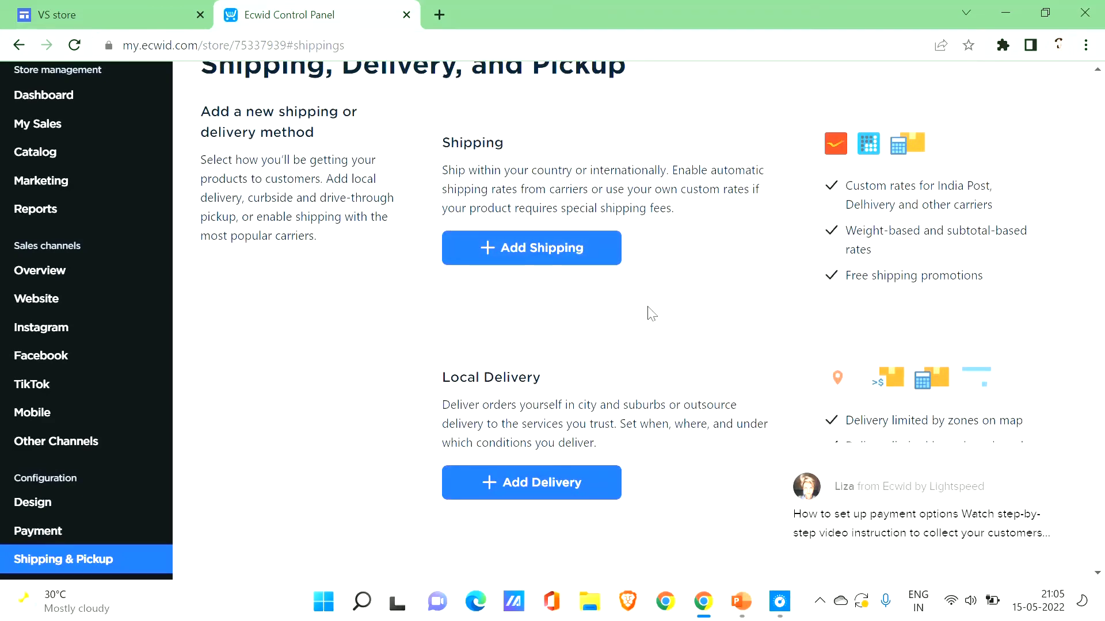
pyautogui.scroll(-4, 1104, 406)
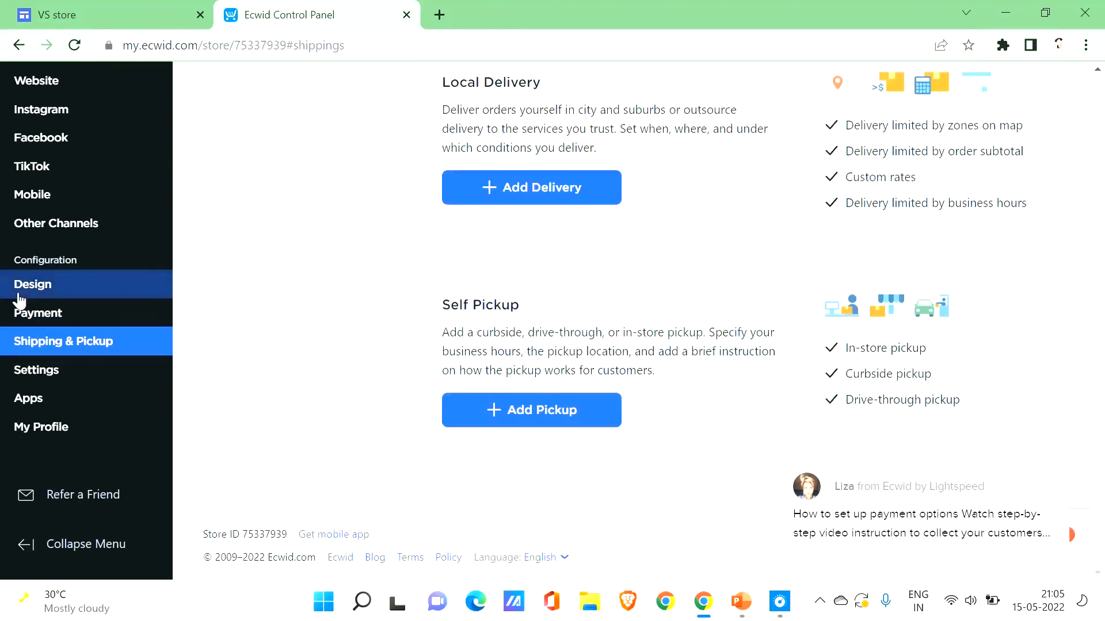
# Open the store's general settings and review the store name, company details, address and social media account fields.
pyautogui.click(46, 371)
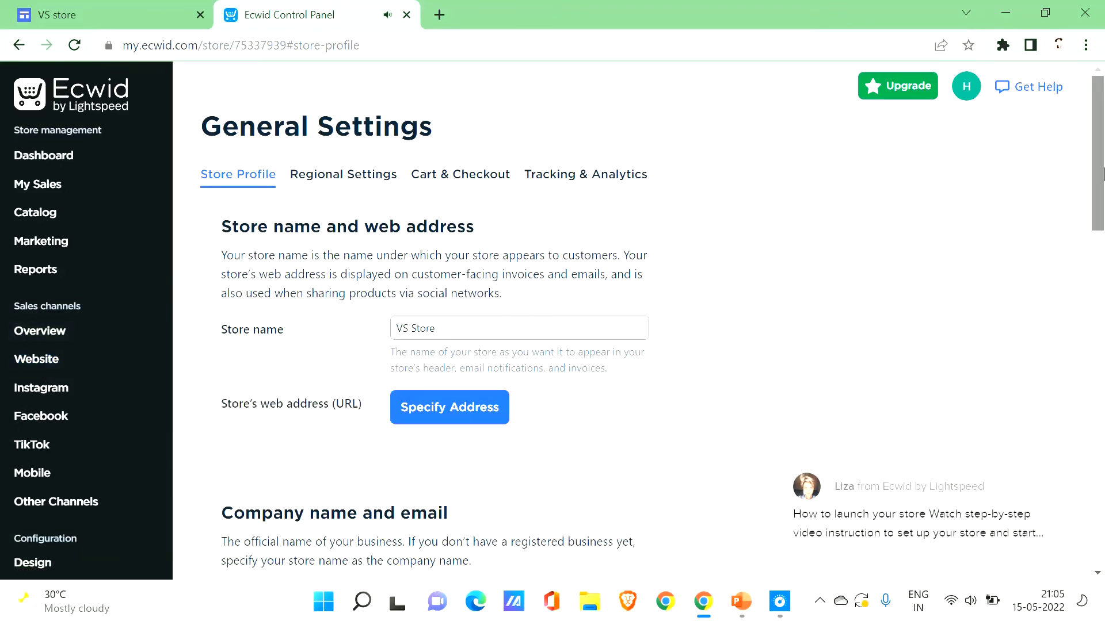
pyautogui.scroll(-5, 519, 298)
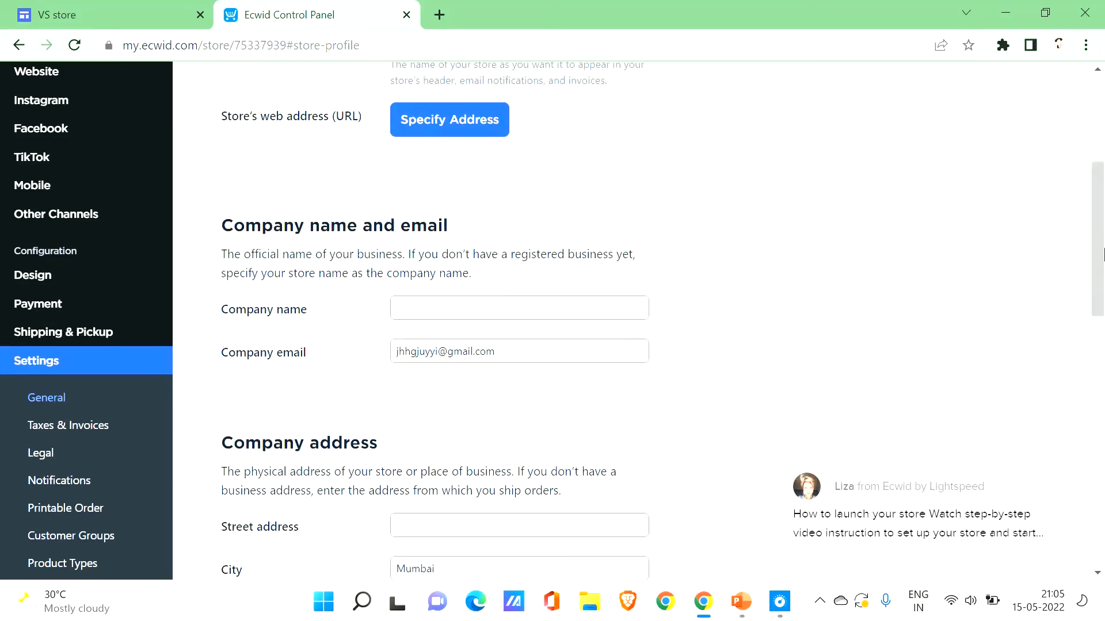
pyautogui.moveTo(1100, 271); pyautogui.dragTo(1102, 428)
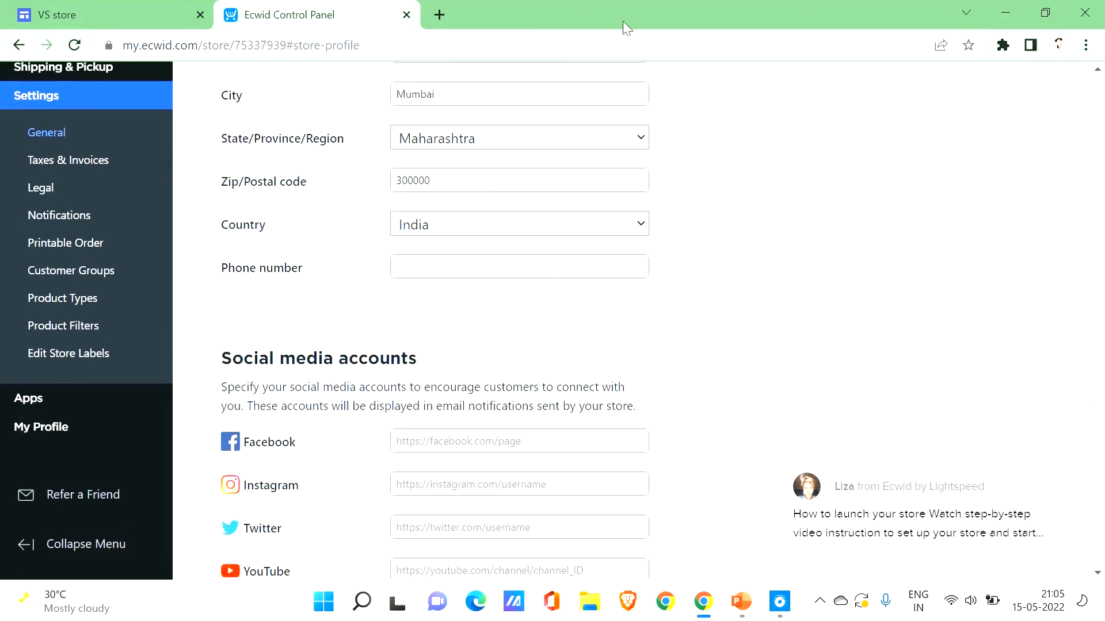
pyautogui.moveTo(1102, 268); pyautogui.dragTo(1102, 469)
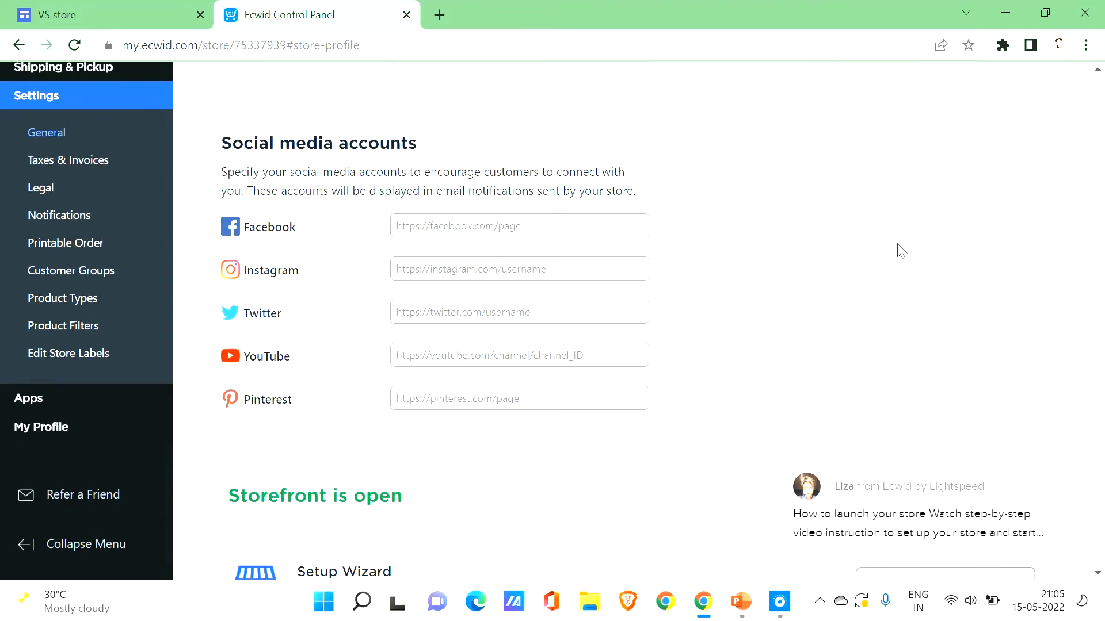
pyautogui.scroll(8, 1103, 357)
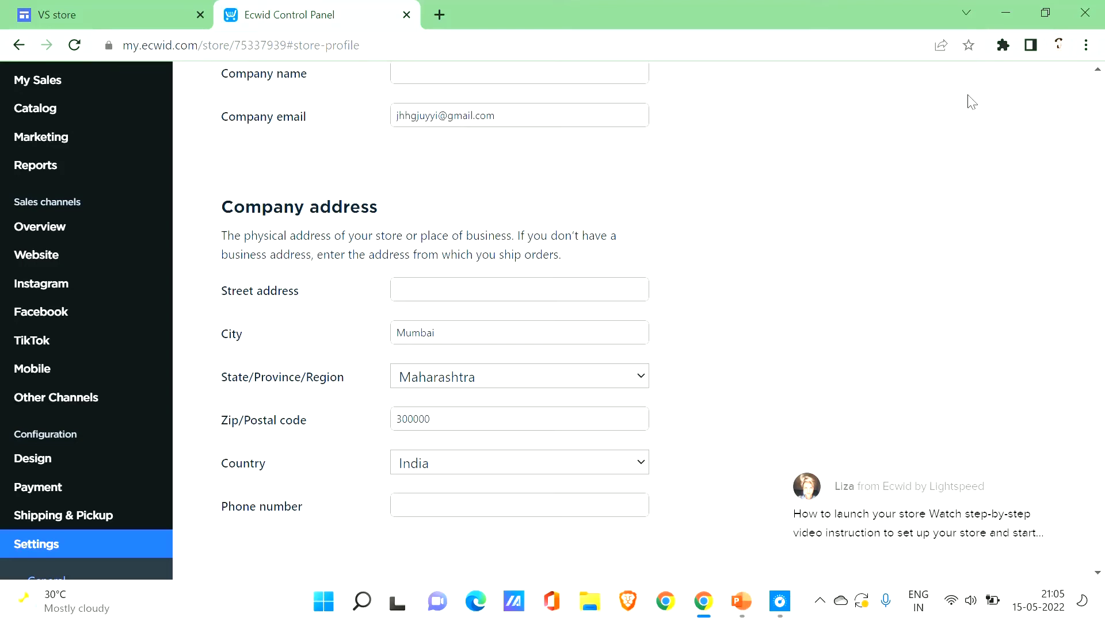
# Switch to the VS store site in Google Sites and add a centred text box reading "THIS IS HOW OUR STORE LOOKS LIKE" below the embedded store.
pyautogui.click(23, 9)
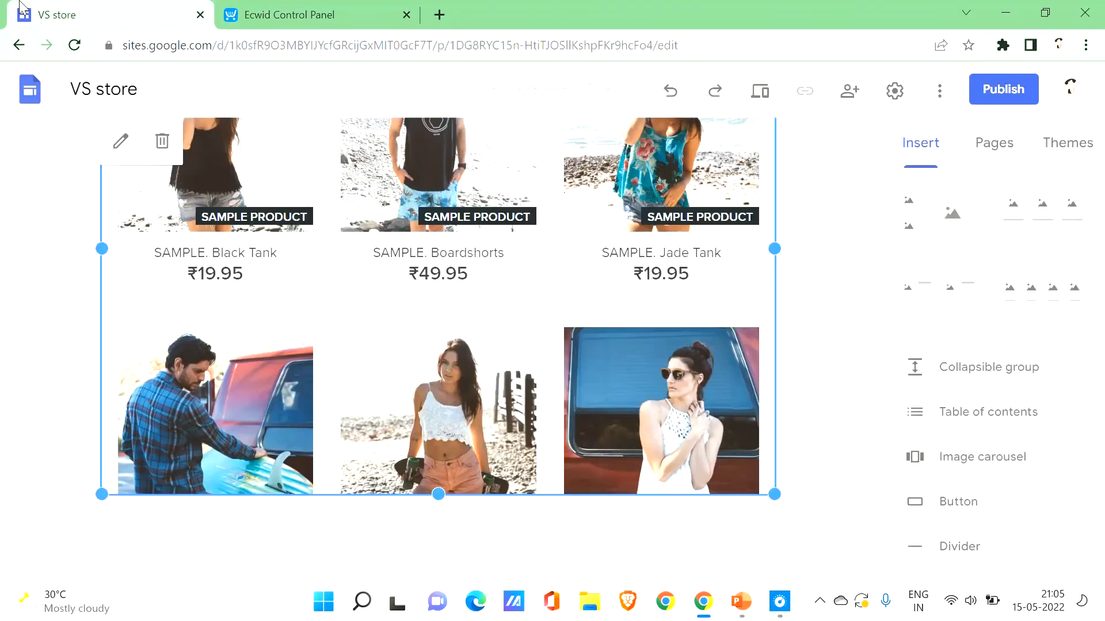
pyautogui.scroll(-3, 932, 322)
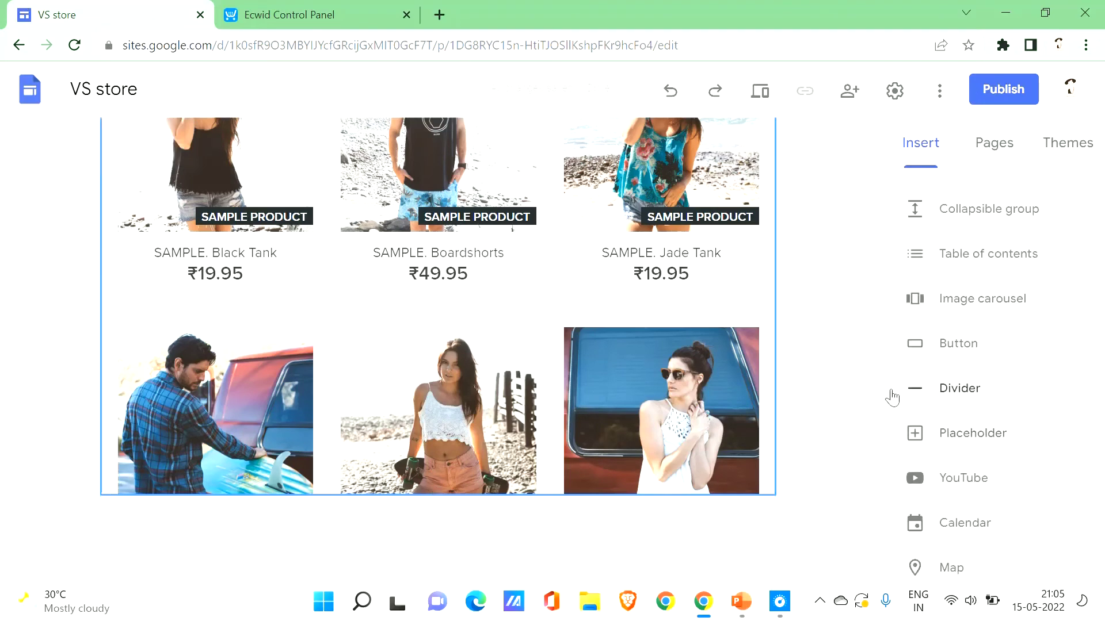
pyautogui.moveTo(883, 390); pyautogui.dragTo(885, 488)
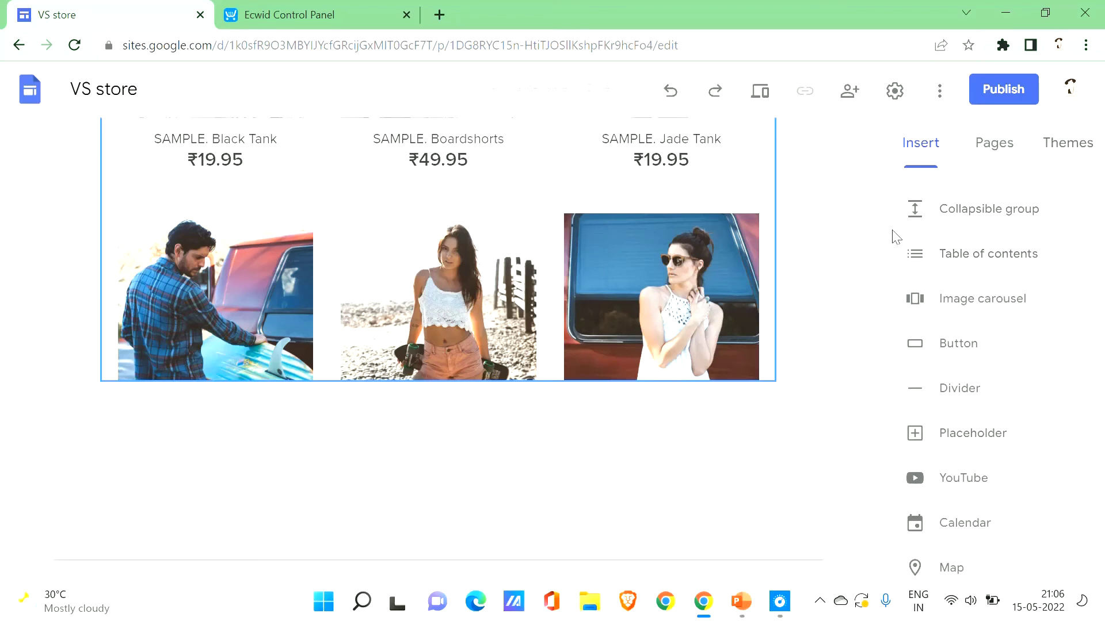
pyautogui.scroll(10, 1099, 196)
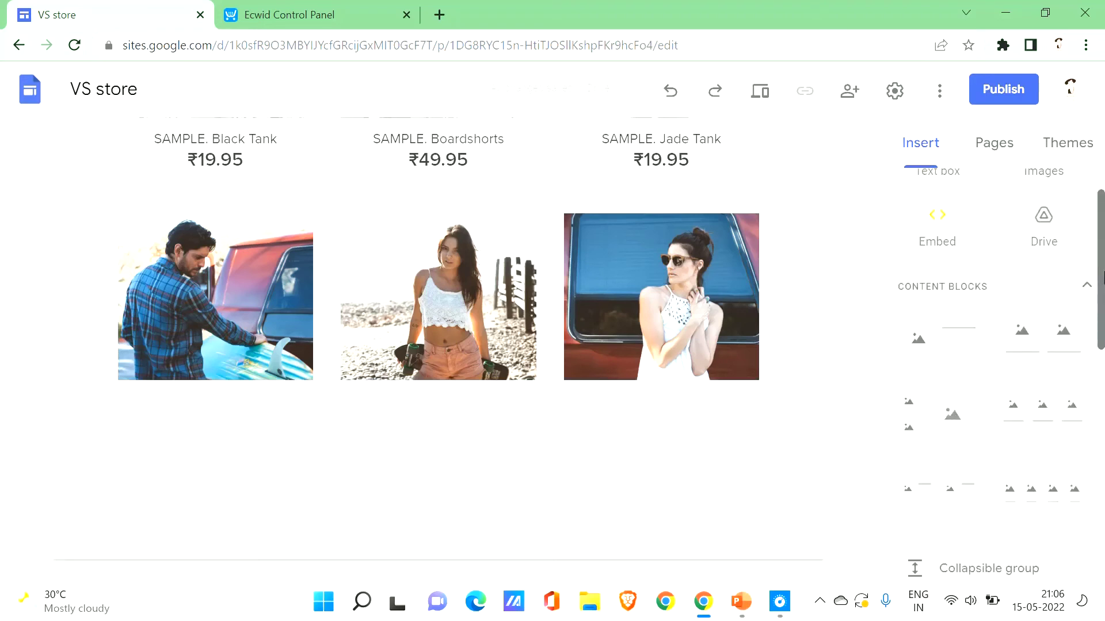
pyautogui.click(938, 214)
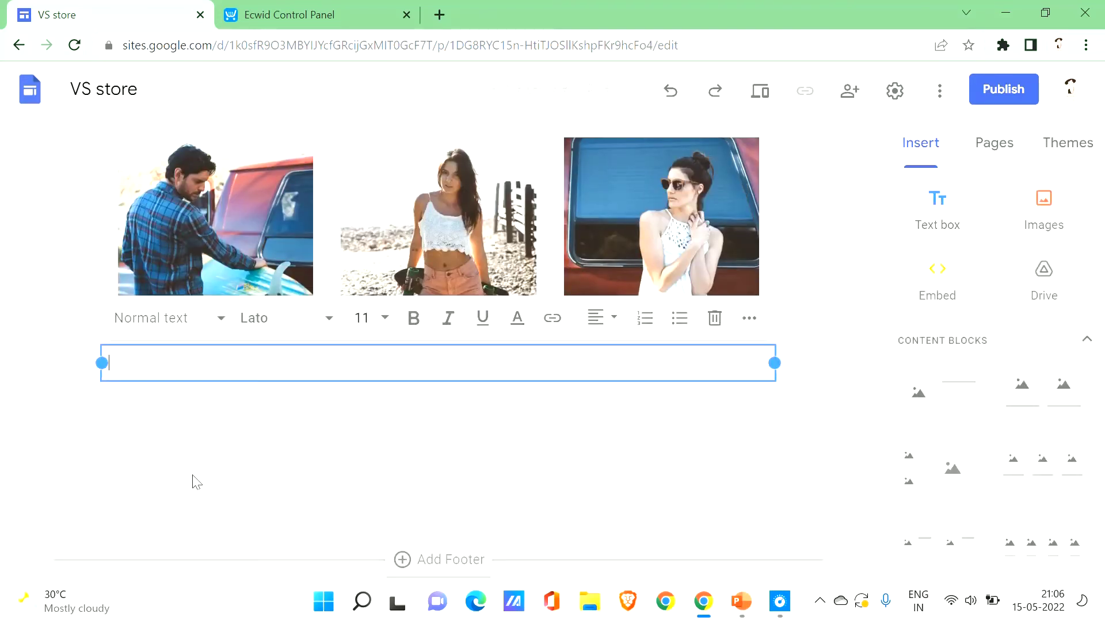
pyautogui.write('Hi')
pyautogui.press('BackSpace')
pyautogui.press('BackSpace')
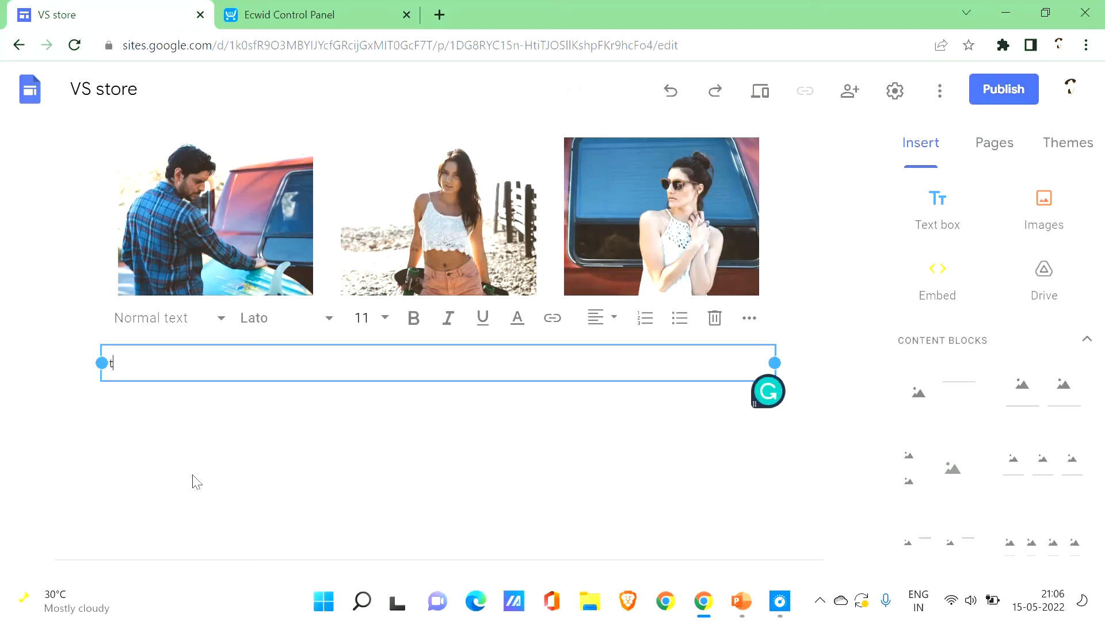
pyautogui.write('R')
pyautogui.write('THIS IS ')
pyautogui.write('HO')
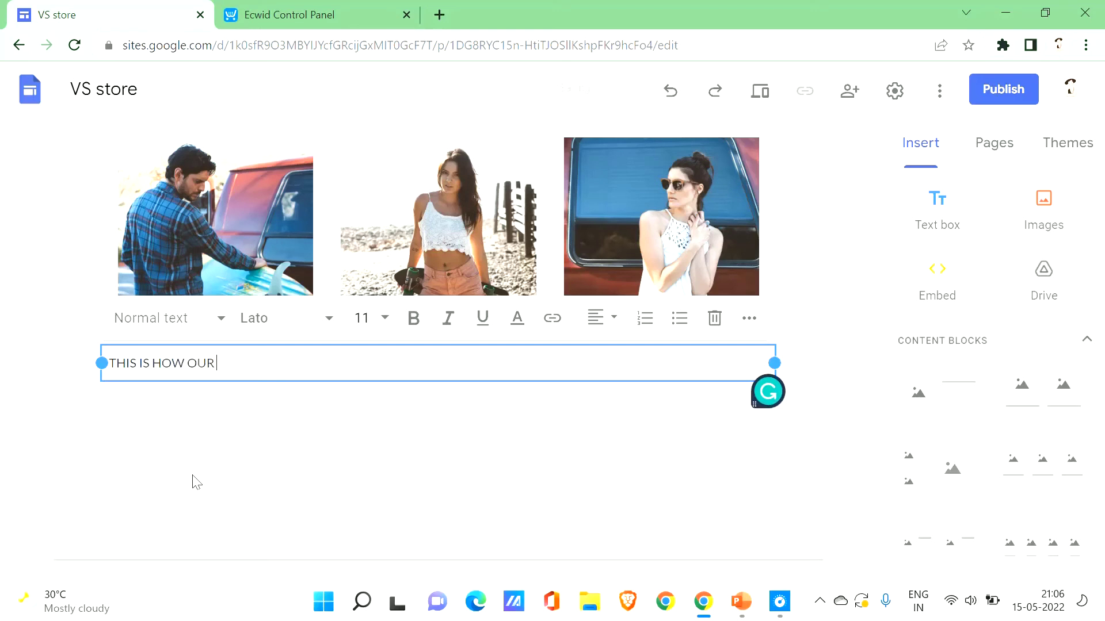
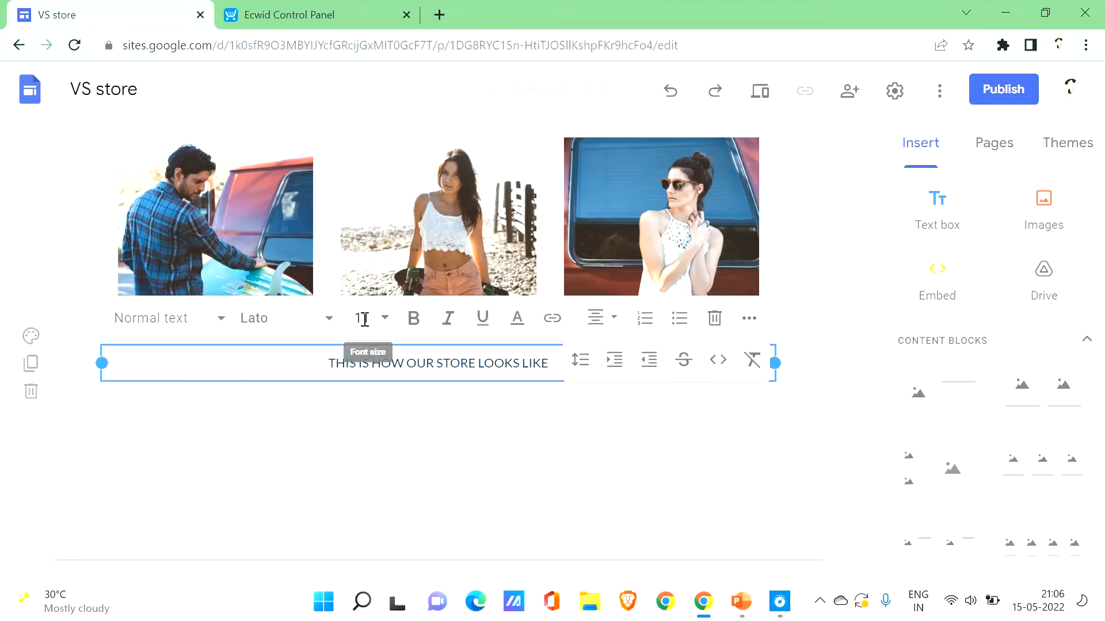
# Set the font of the "THIS IS HOW OUR STORE LOOKS LIKE" text to Comic Sans MS and its colour to light green.
pyautogui.click(320, 325)
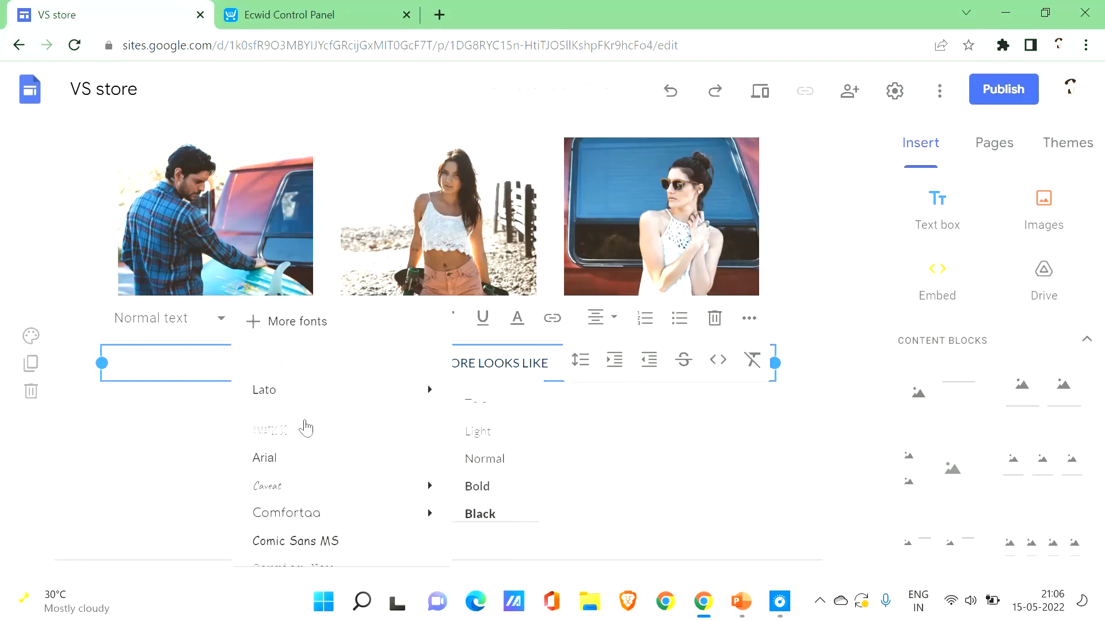
pyautogui.click(293, 541)
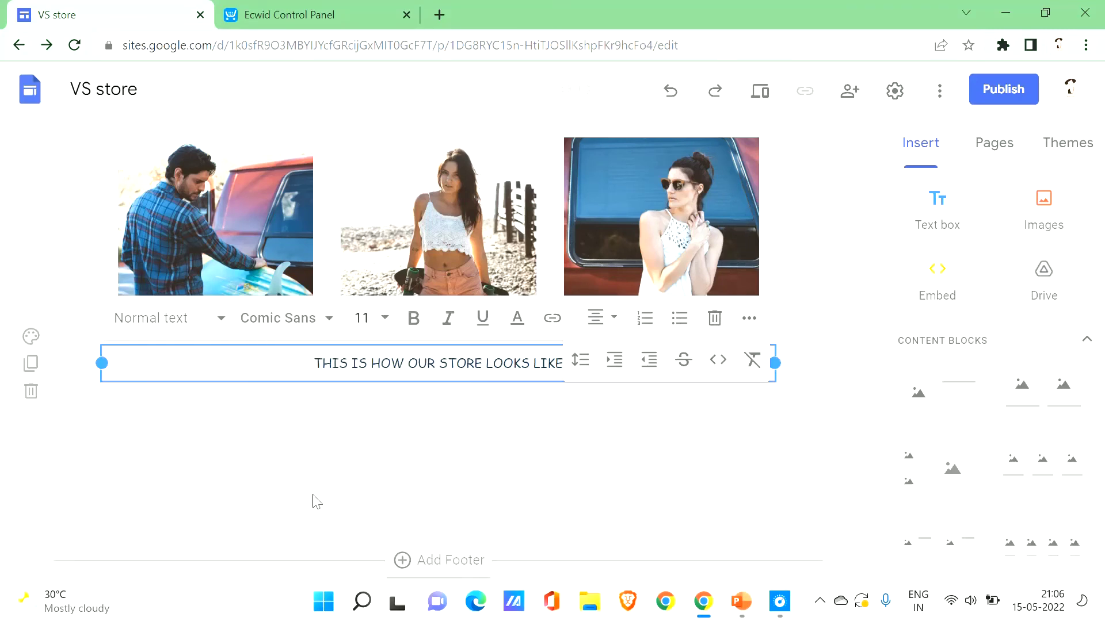
pyautogui.click(517, 318)
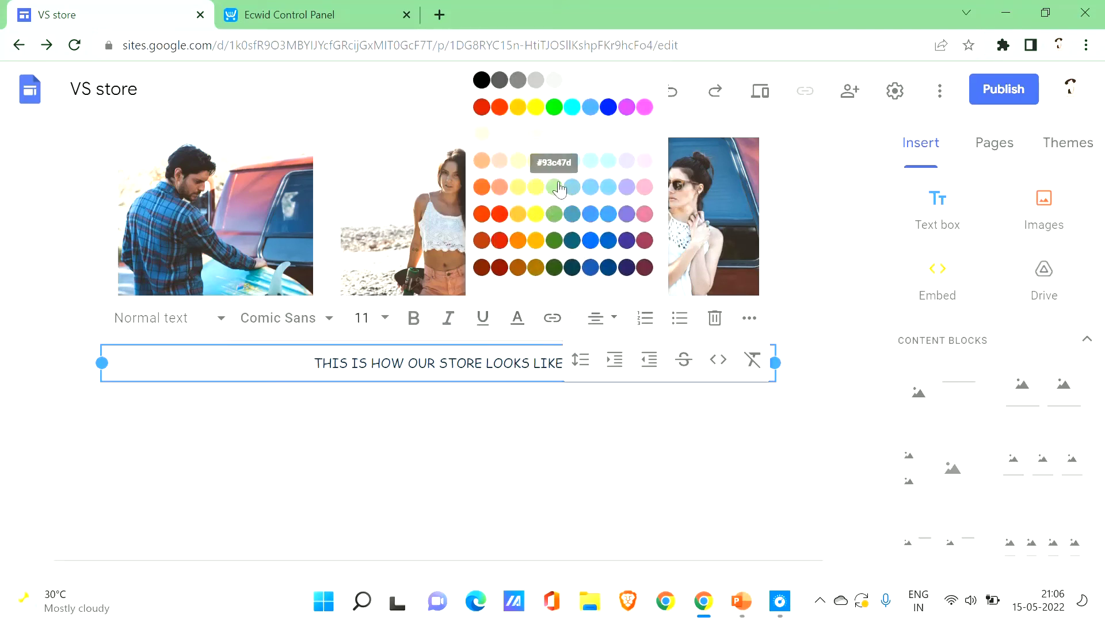
pyautogui.click(552, 214)
pyautogui.click(421, 472)
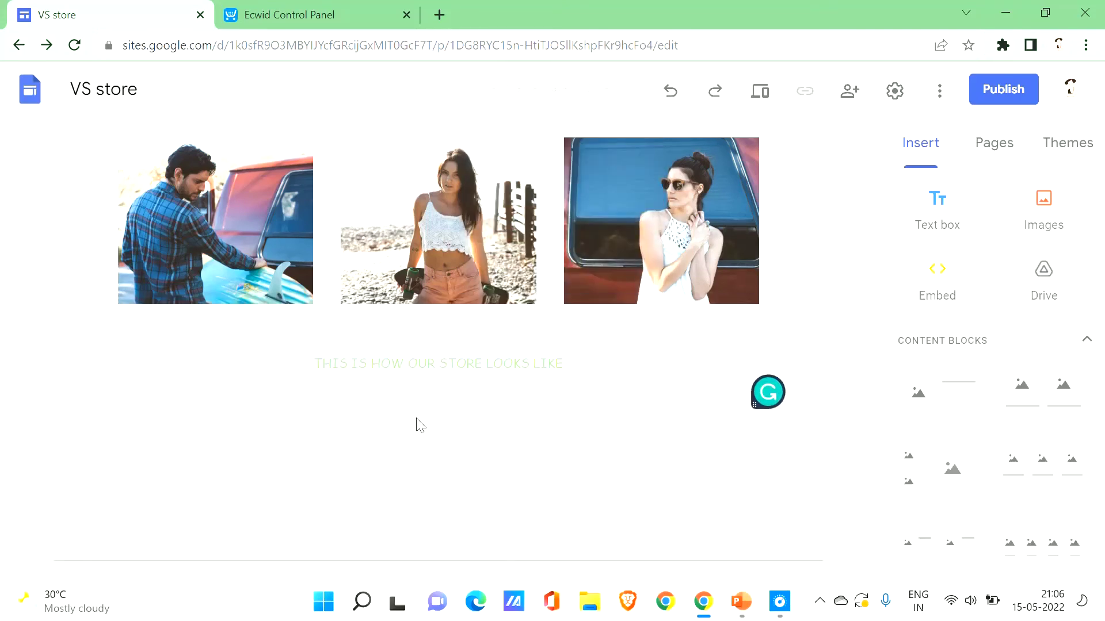
# Change the colour of the "THIS IS HOW OUR STORE LOOKS LIKE" text to dark green.
pyautogui.click(558, 365)
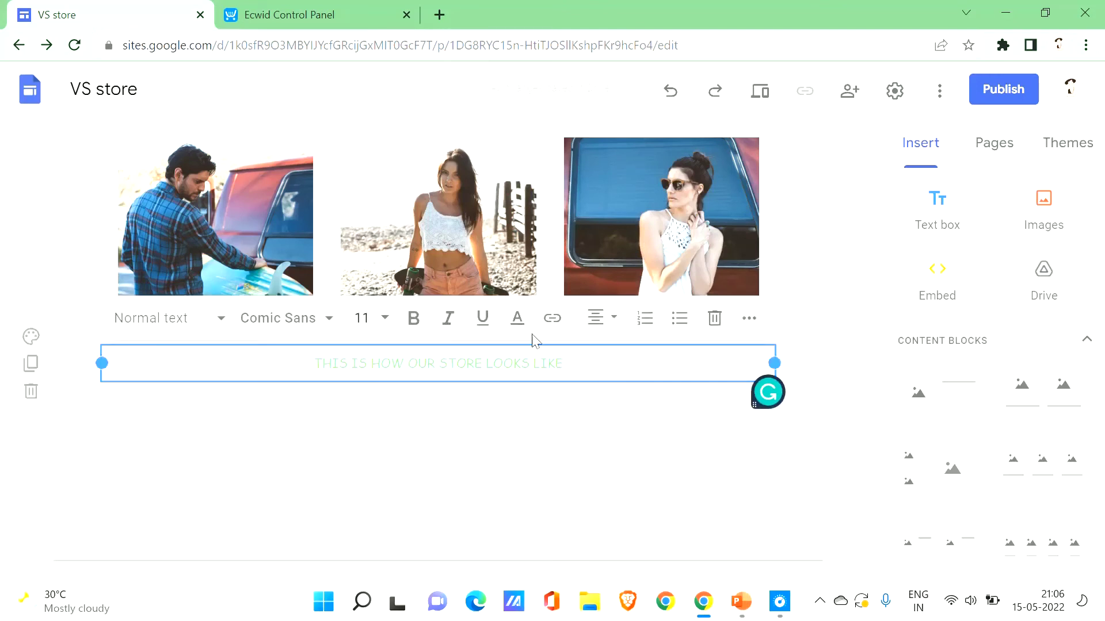
pyautogui.click(517, 318)
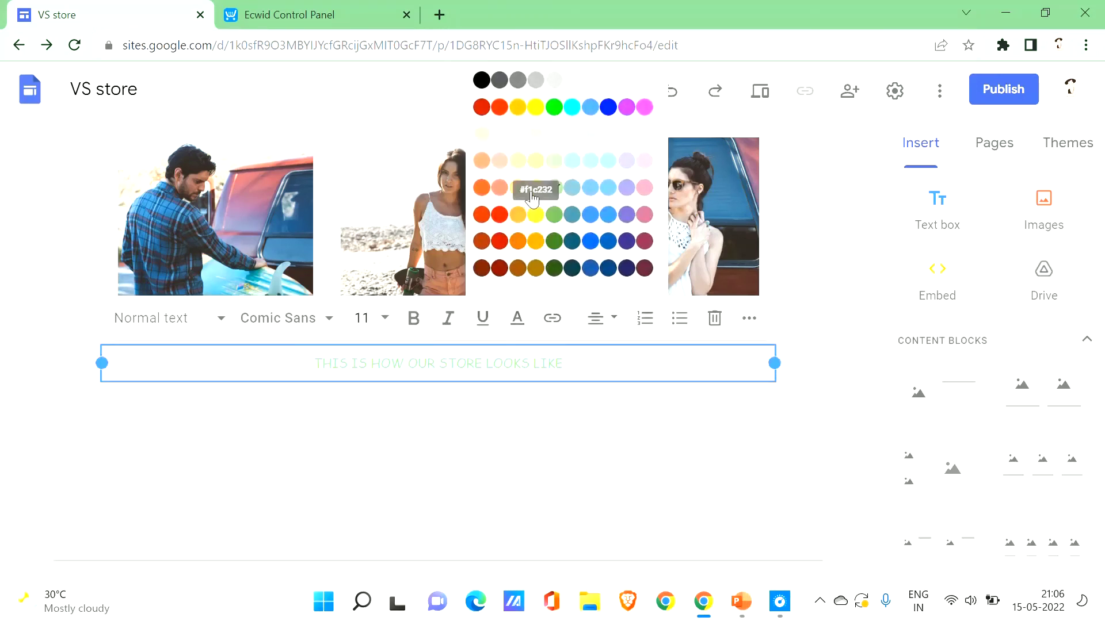
pyautogui.click(554, 267)
pyautogui.click(567, 463)
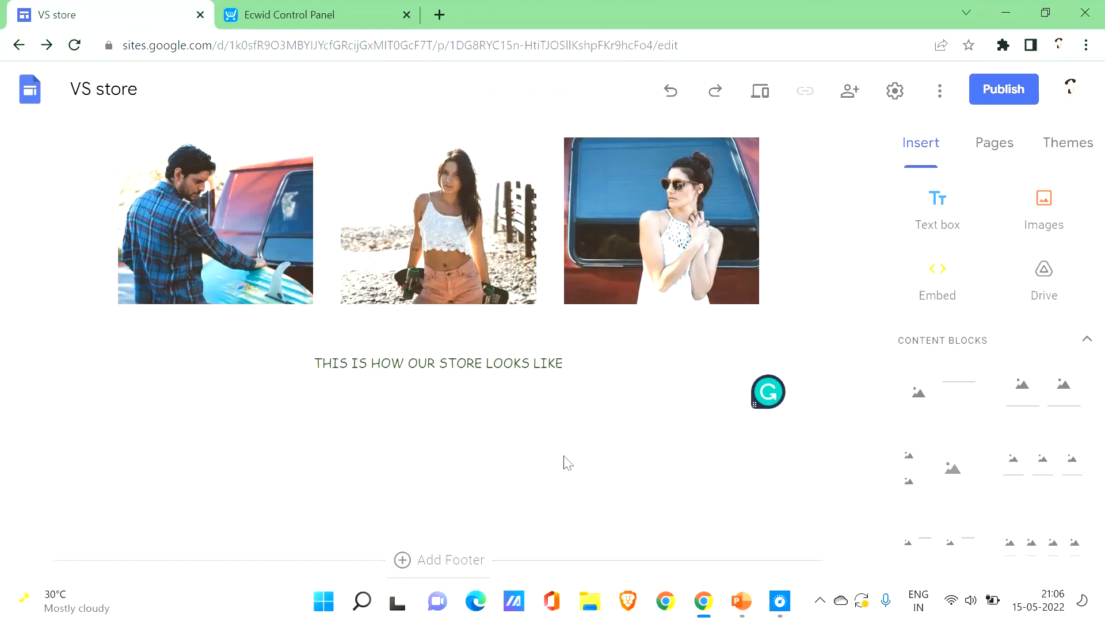
pyautogui.click(538, 355)
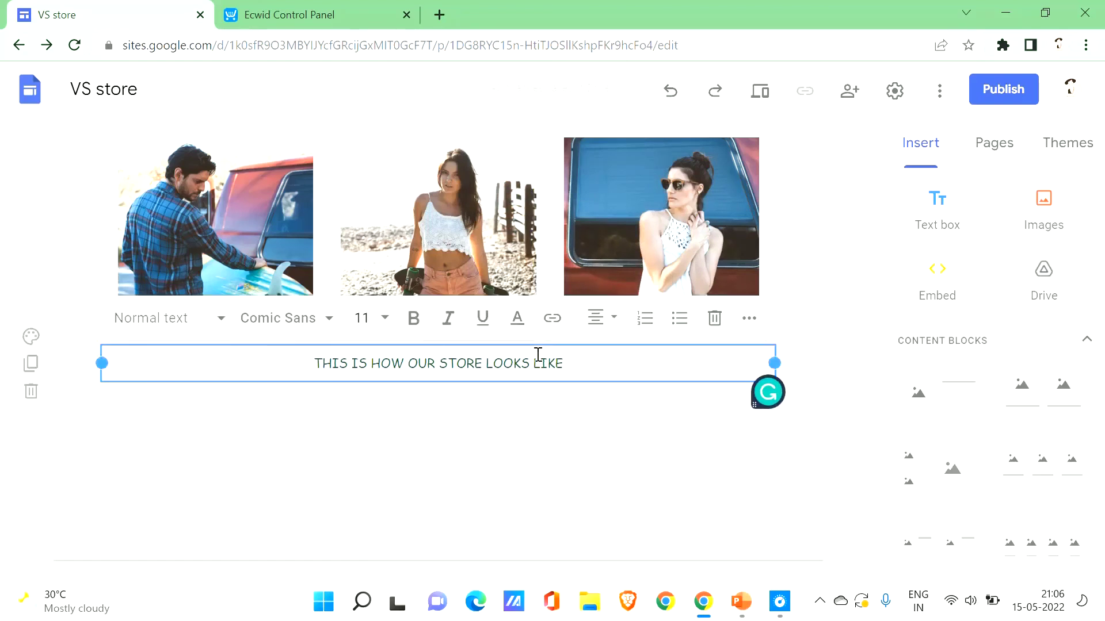
pyautogui.click(521, 327)
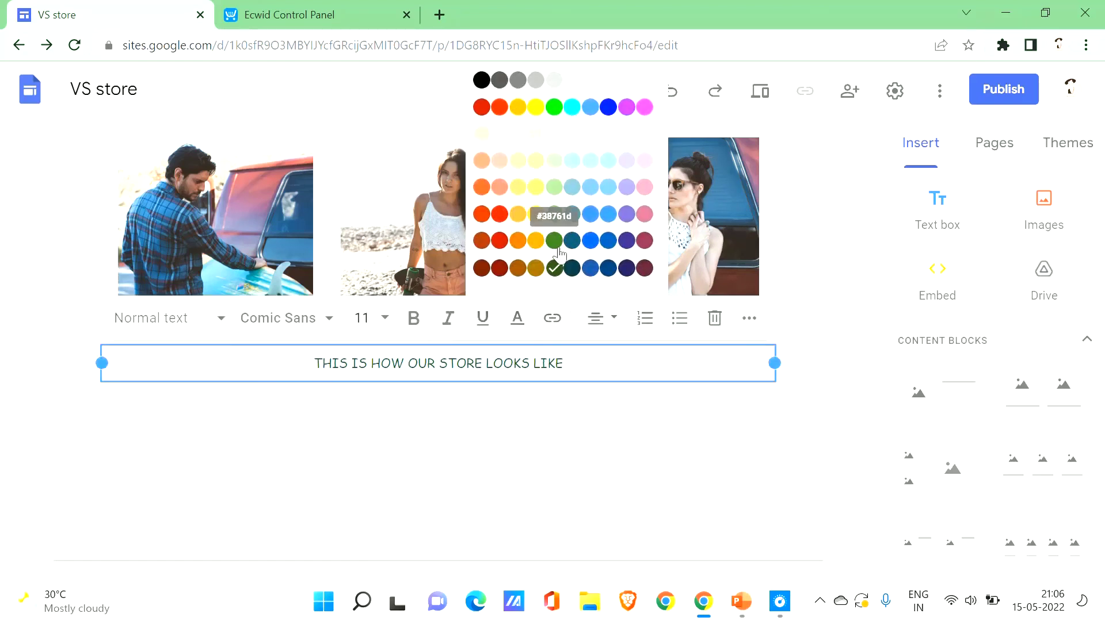
pyautogui.press('Escape')
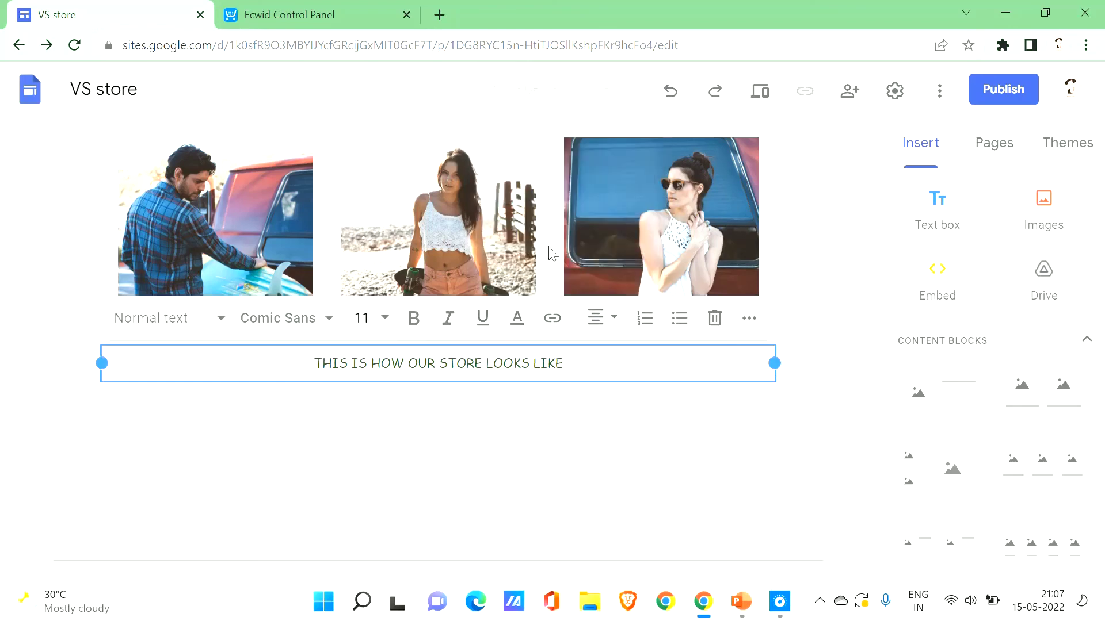
pyautogui.click(513, 409)
# Find a picture with a Google image search for "STORE" and insert the supermarket aisle photo below the text.
pyautogui.click(1023, 222)
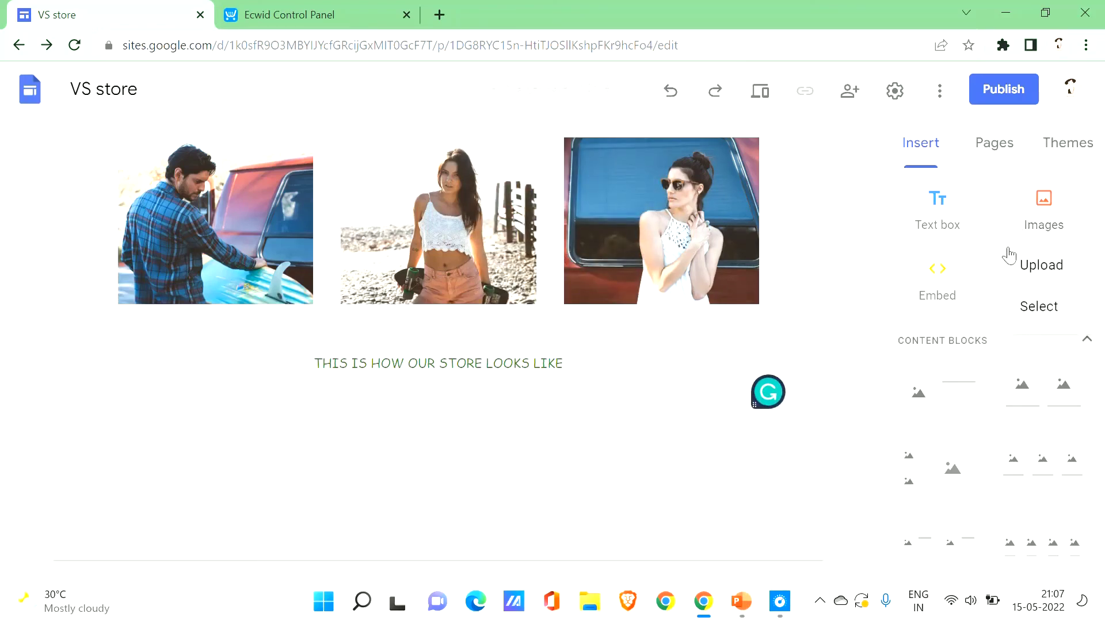
pyautogui.click(1036, 305)
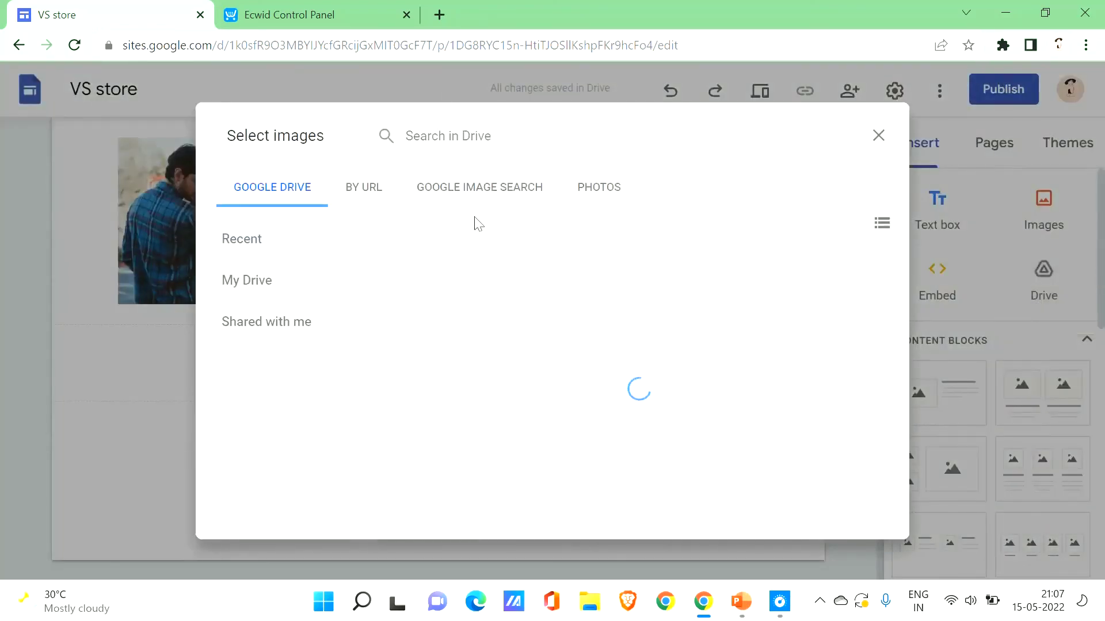
pyautogui.click(473, 189)
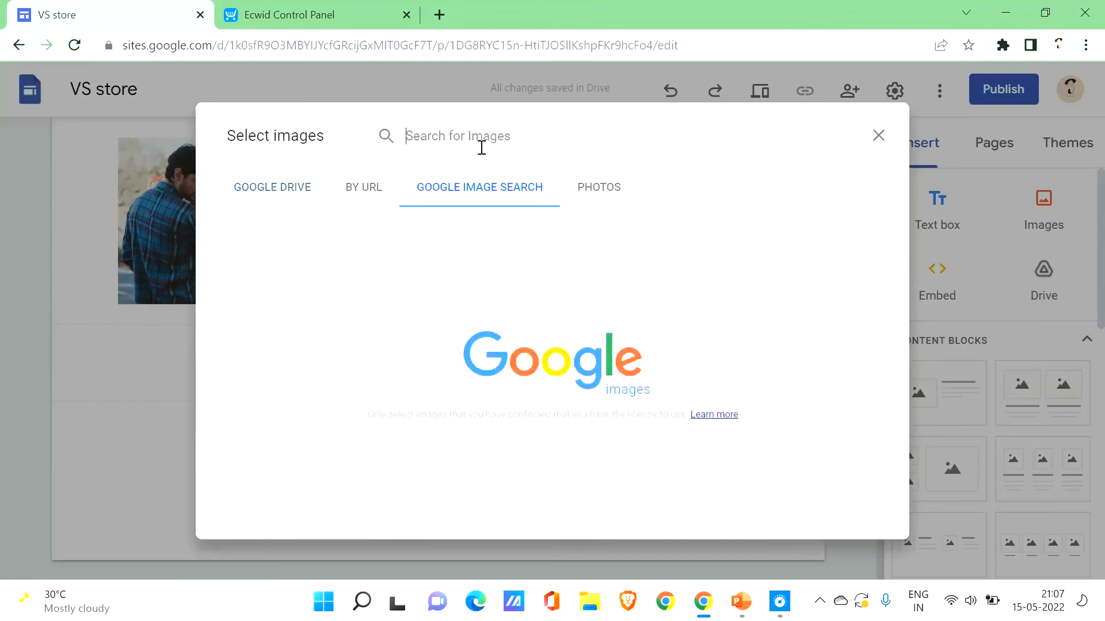
pyautogui.write('s')
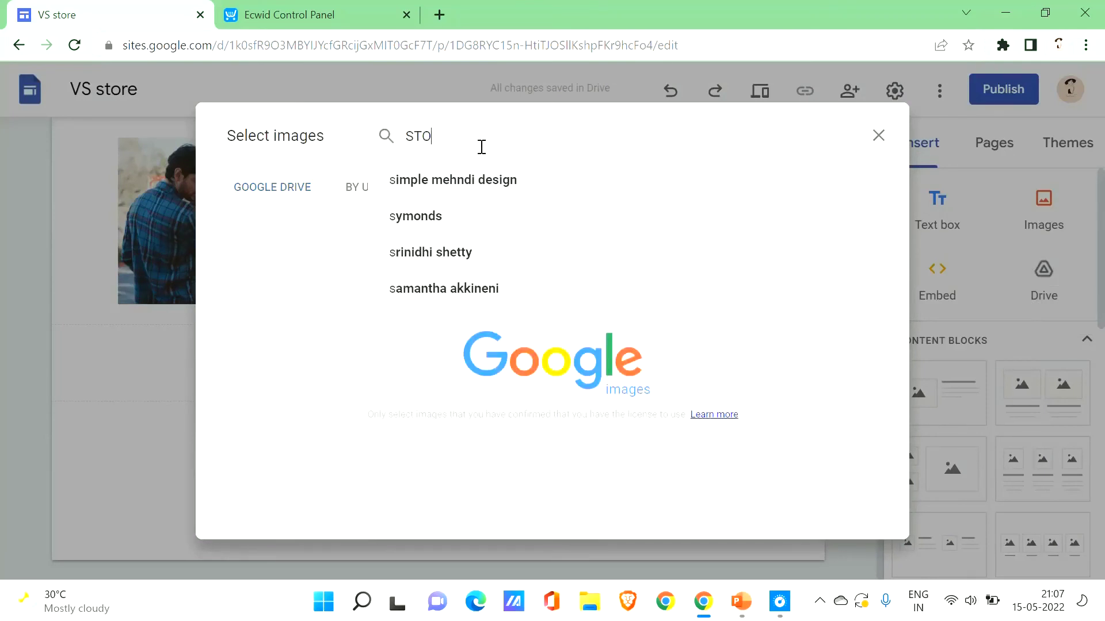
pyautogui.press('Return')
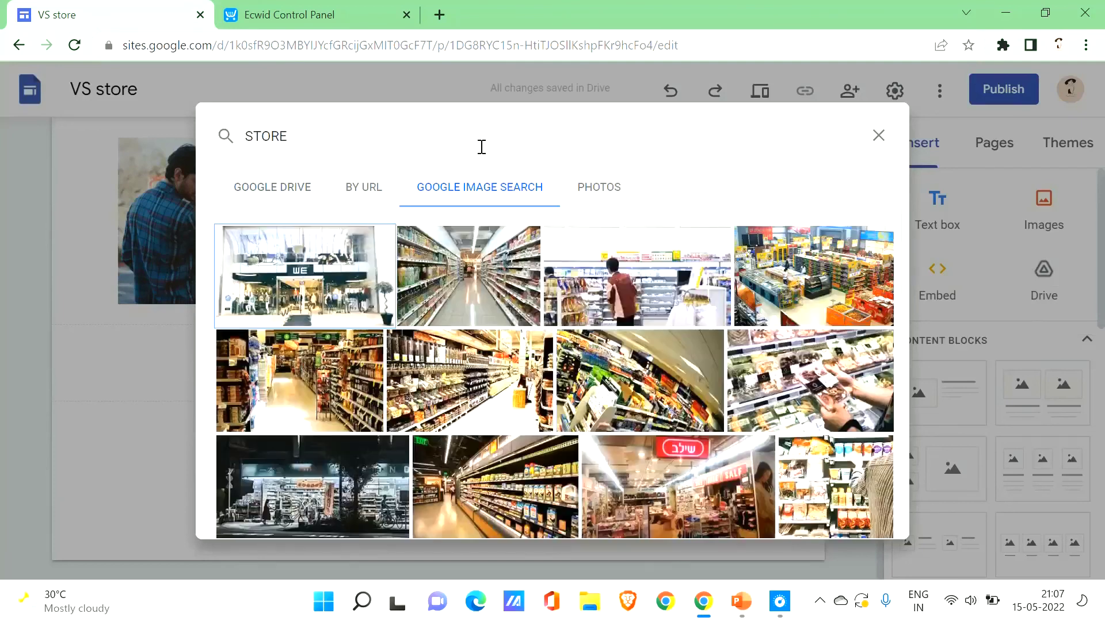
pyautogui.click(485, 253)
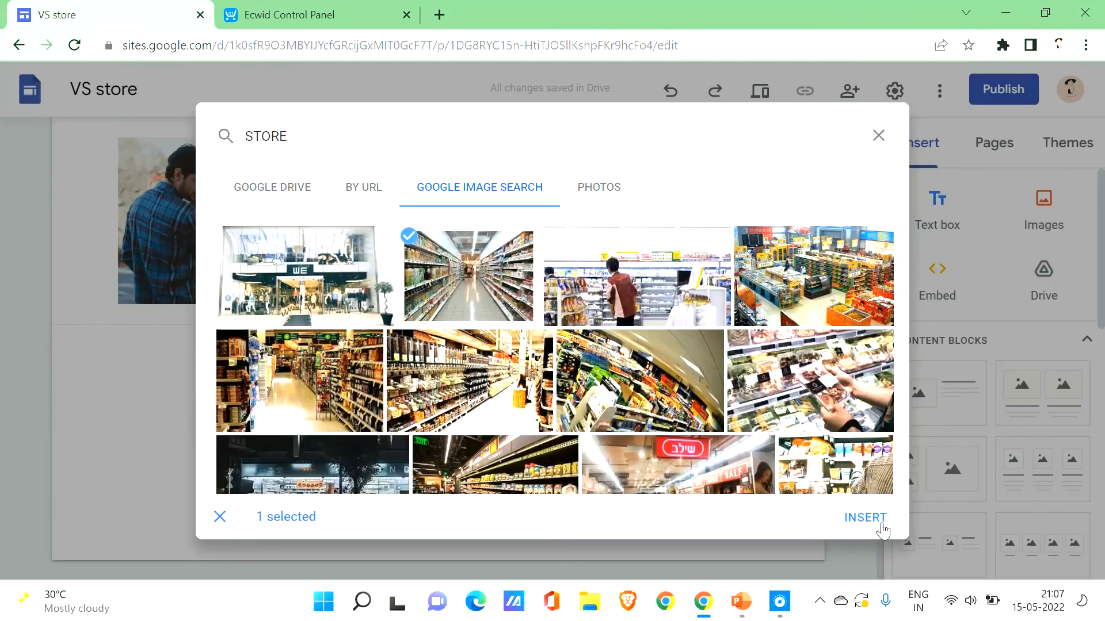
pyautogui.click(881, 524)
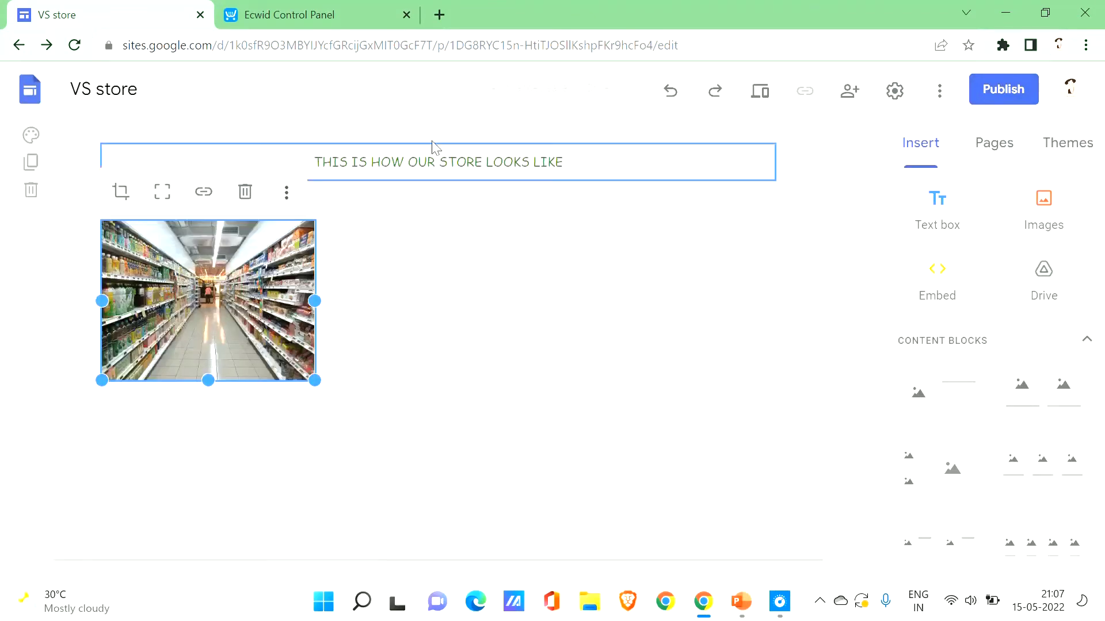
# Insert a map of Mumbai below the store photo.
pyautogui.moveTo(1102, 247); pyautogui.dragTo(1104, 507)
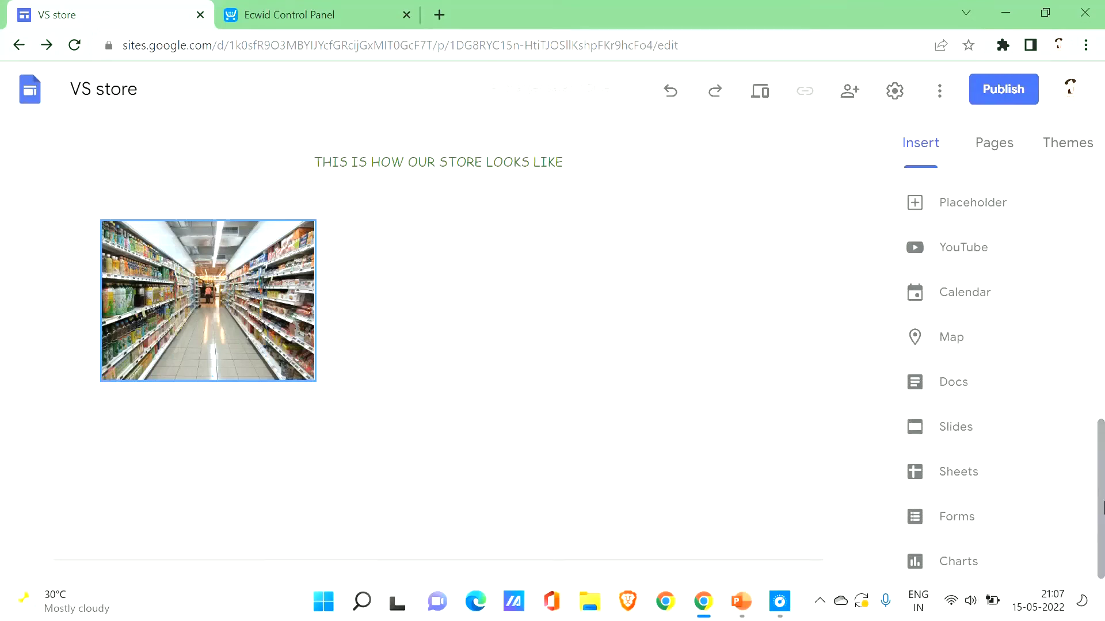
pyautogui.click(988, 338)
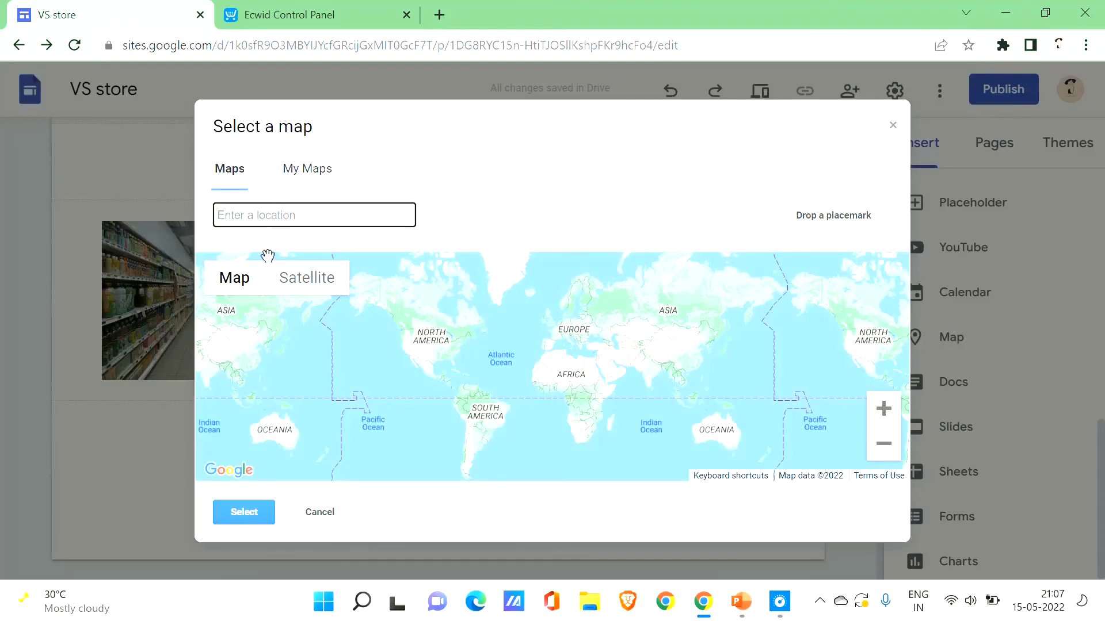
pyautogui.write('mumbai')
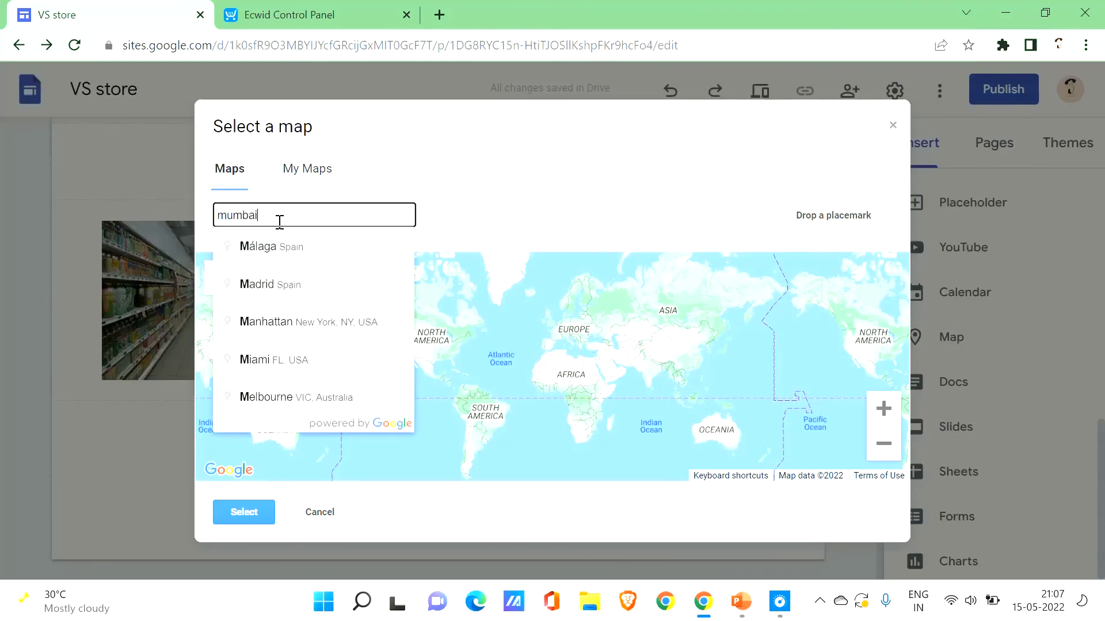
pyautogui.press('Return')
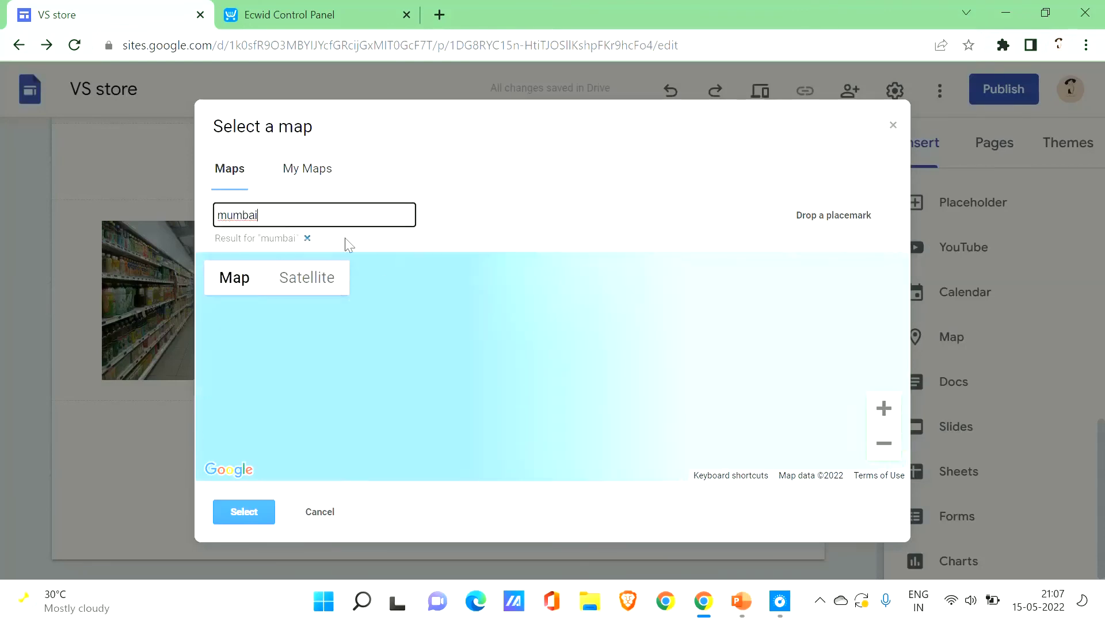
pyautogui.click(230, 513)
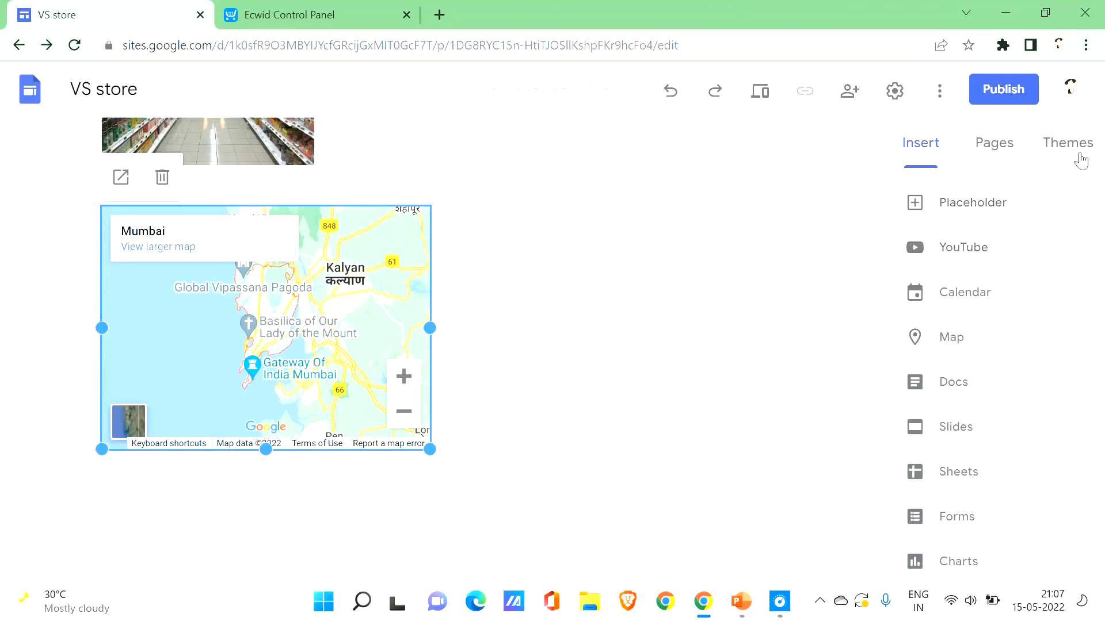
# Add a text box reading "YOU CAN VISIT US HERE!" below the map.
pyautogui.click(932, 149)
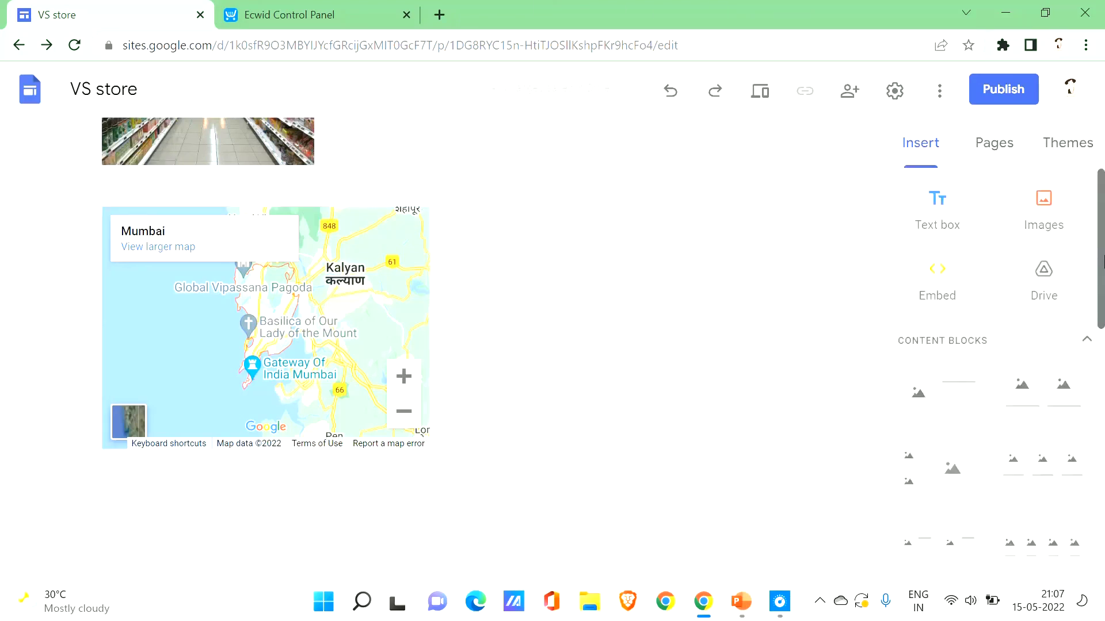
pyautogui.click(949, 225)
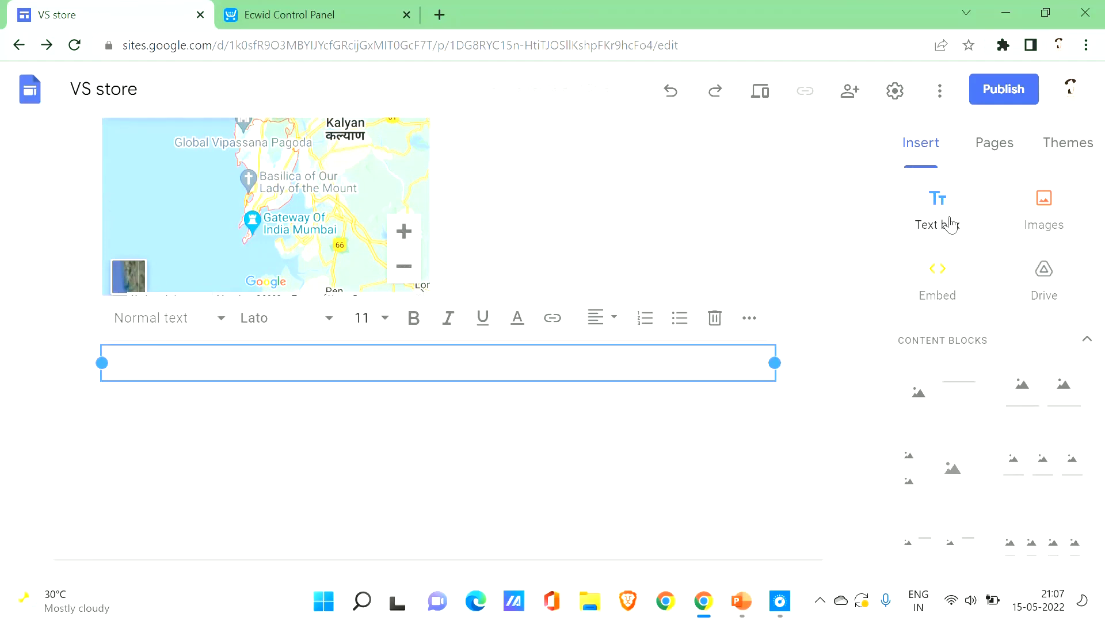
pyautogui.write('H')
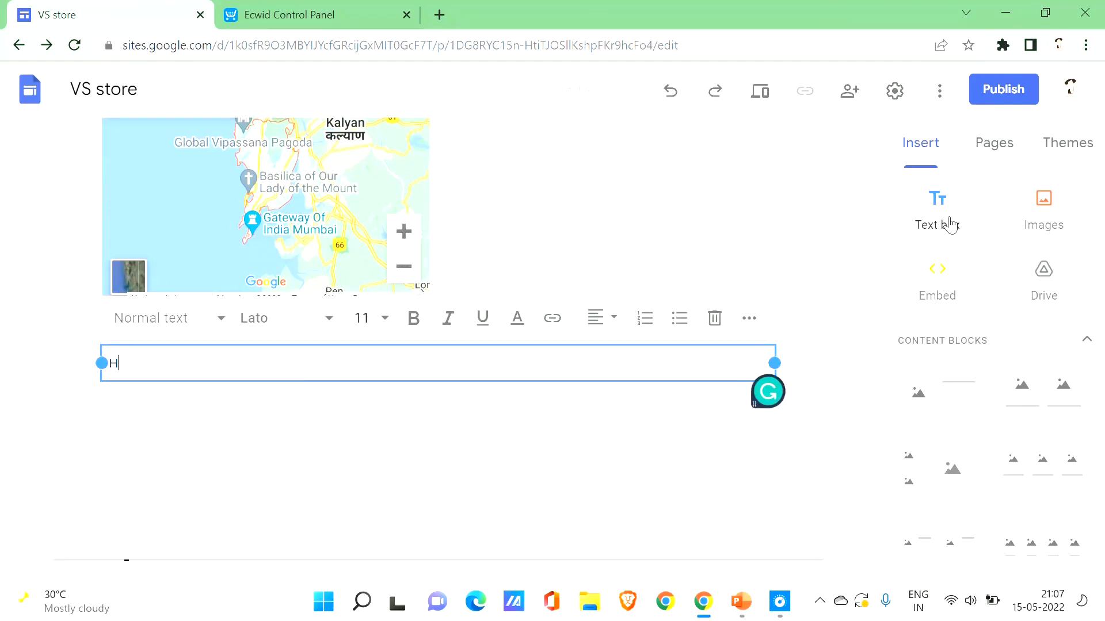
pyautogui.write('e')
pyautogui.press('BackSpace')
pyautogui.press('BackSpace')
pyautogui.write('YOOU')
pyautogui.press('BackSpace')
pyautogui.press('BackSpace')
pyautogui.write('U CAN VISIT US HERE!')
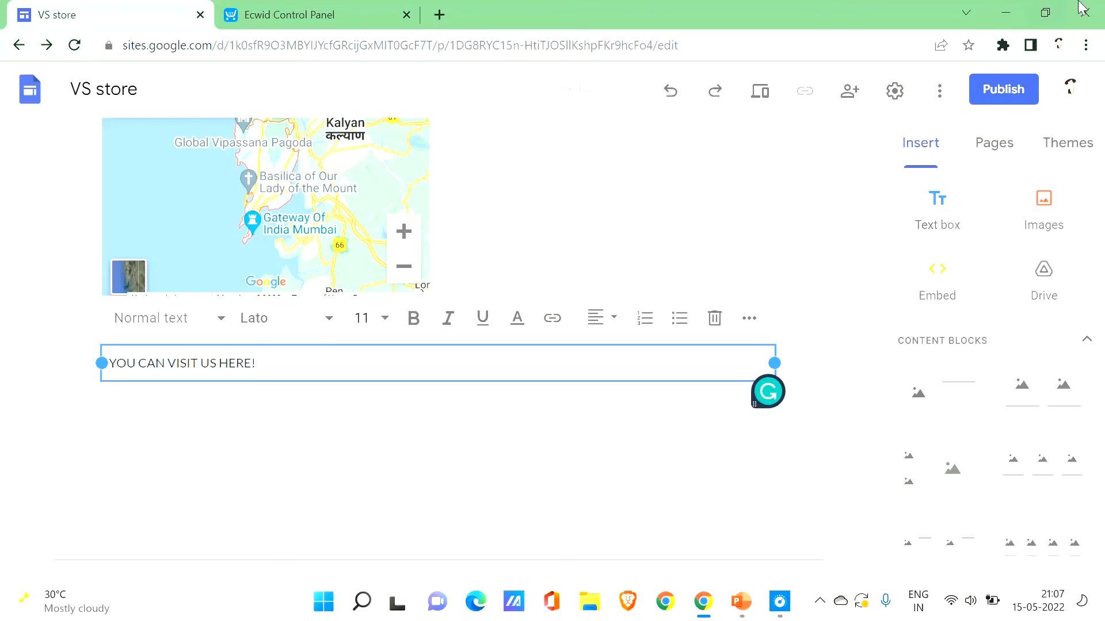
pyautogui.click(833, 340)
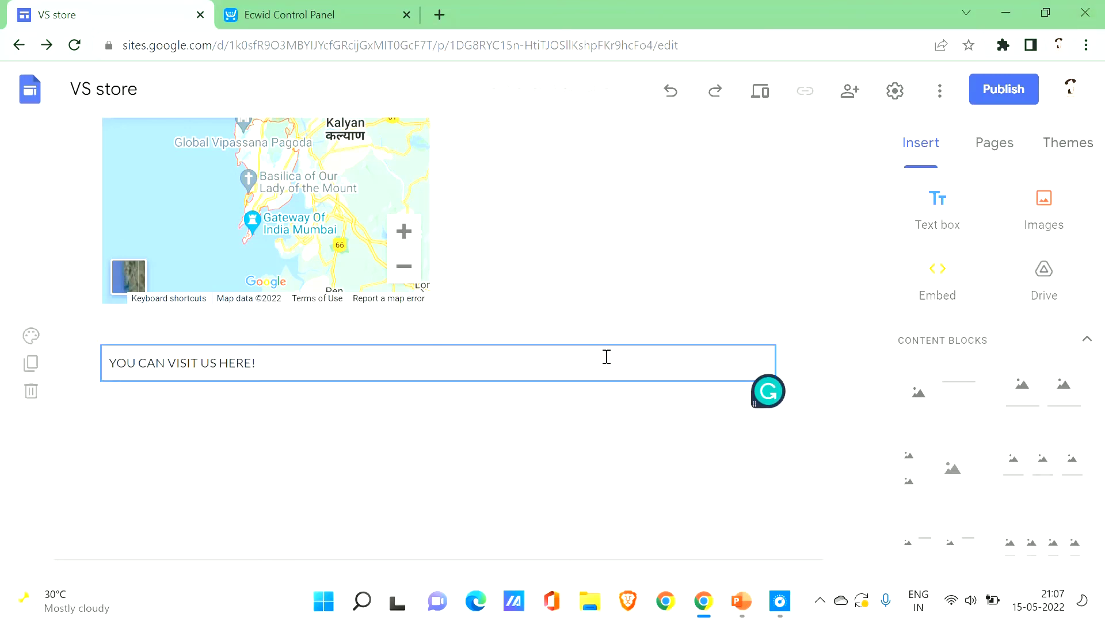
# Move the "YOU CAN VISIT US HERE!" text box between the store photo and the Mumbai map.
pyautogui.hotkey('ctrl', 'z')
pyautogui.hotkey('ctrl', 'y')
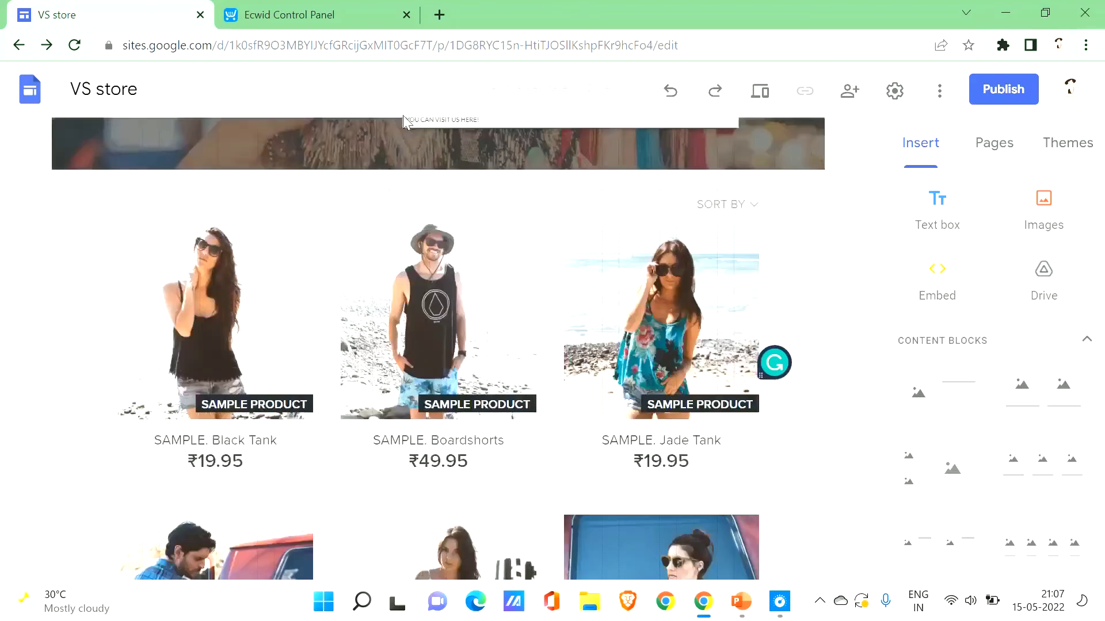
pyautogui.scroll(5, 397, 151)
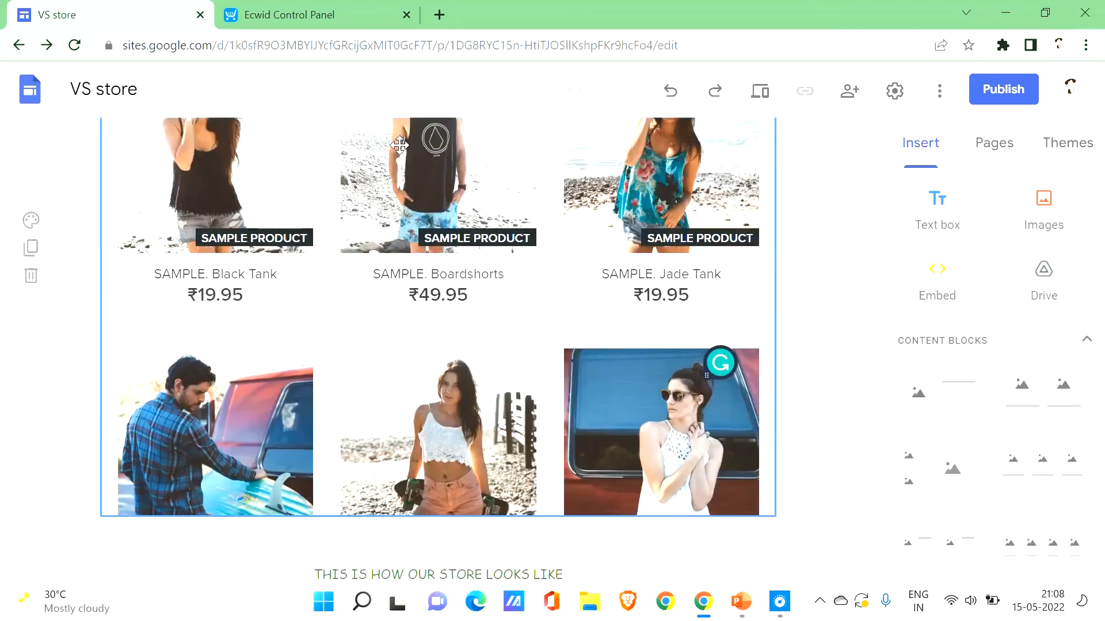
pyautogui.scroll(-5, 850, 502)
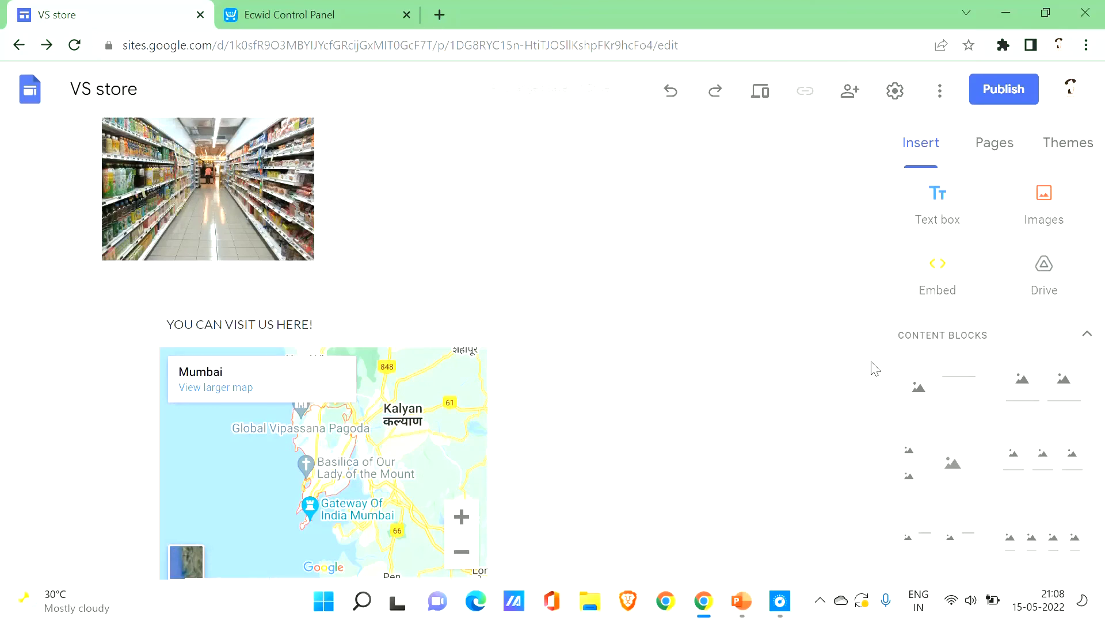
# Publish the site to the web with the address vs-store, viewable by anyone.
pyautogui.scroll(-3, 903, 504)
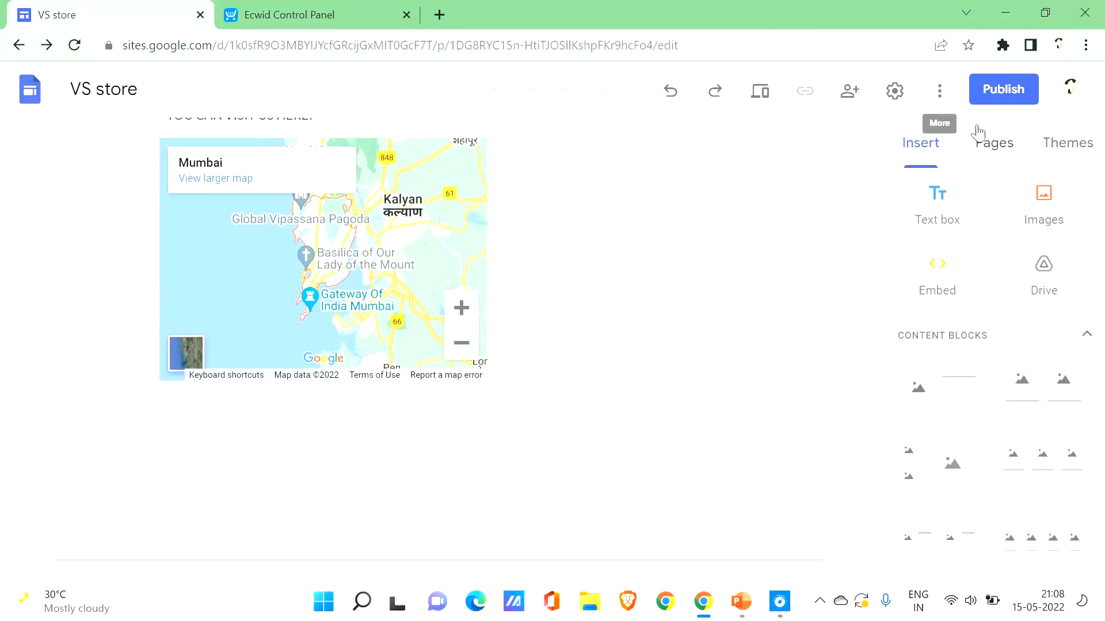
pyautogui.click(992, 94)
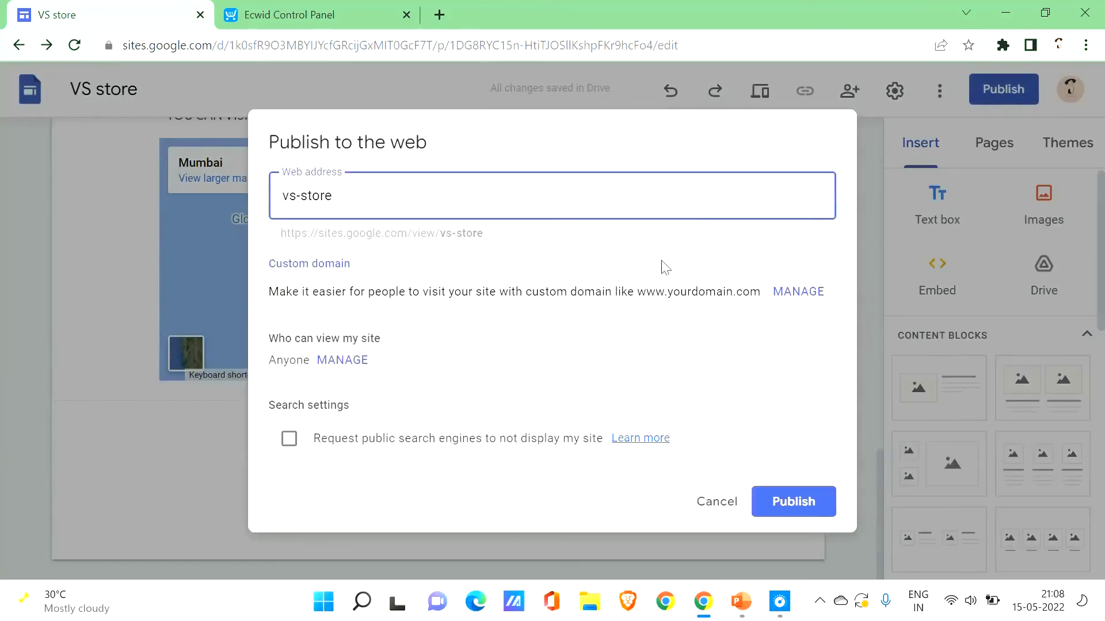
pyautogui.click(787, 504)
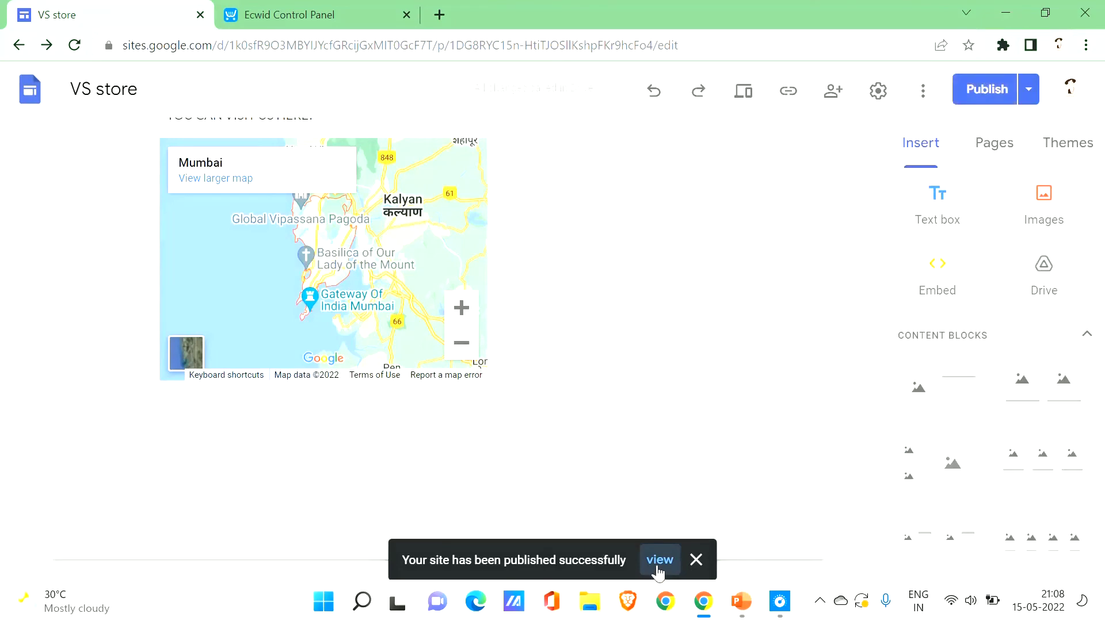
# View the published VS store site from the welcome header down to the map, and return to the site editor.
pyautogui.click(658, 560)
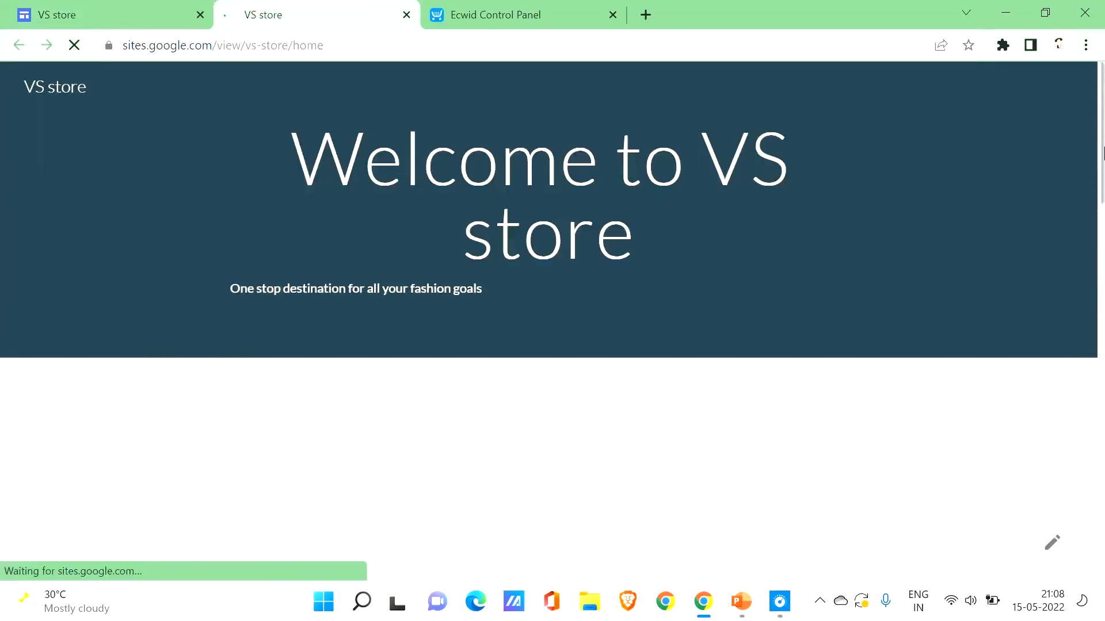
pyautogui.moveTo(1103, 153); pyautogui.dragTo(1096, 518)
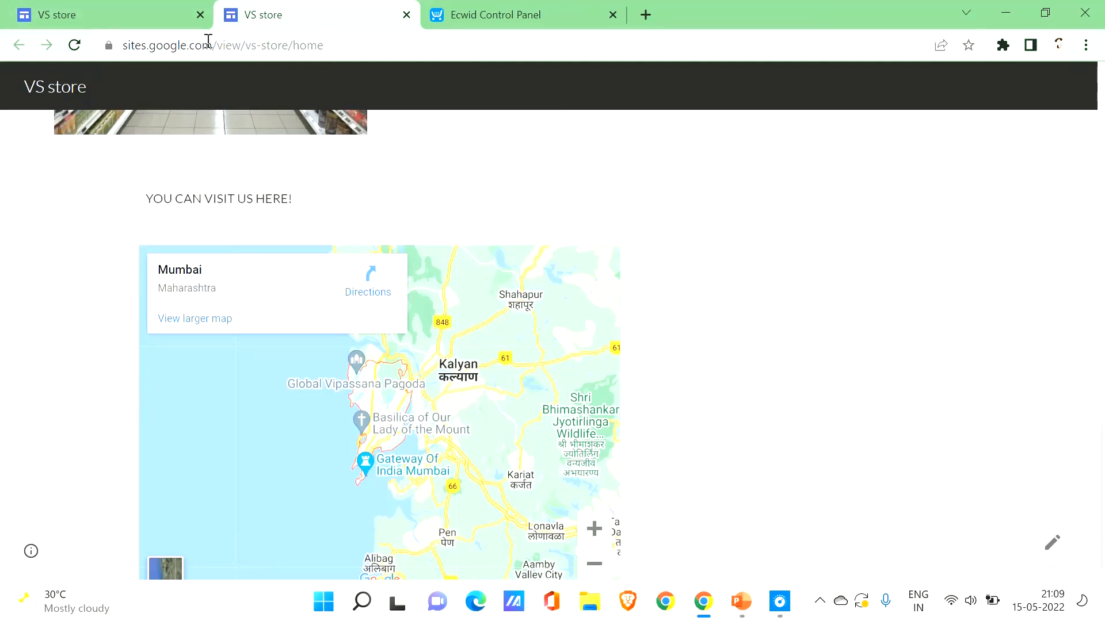
pyautogui.click(173, 15)
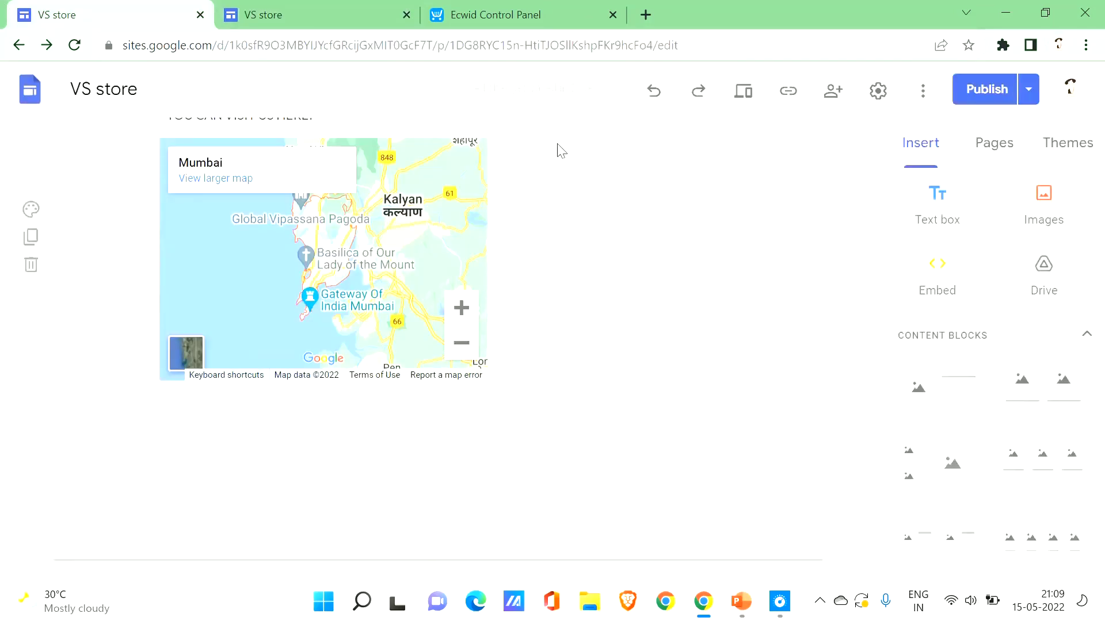